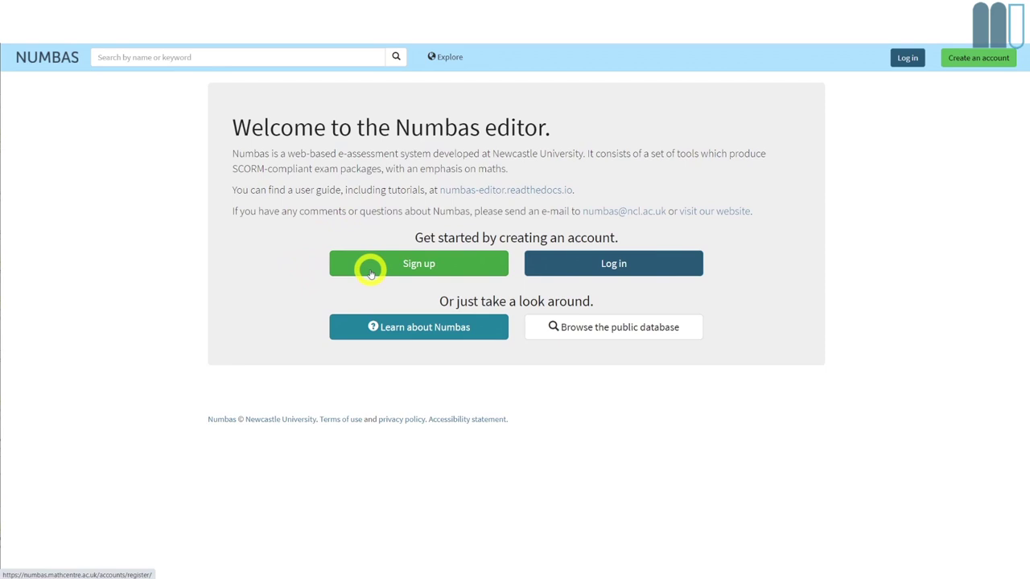
- Log in to the editor with the existing account and open the project "Numbas: Tutorial (DE)"
{"action": "left_click", "coordinate": [606, 269]}
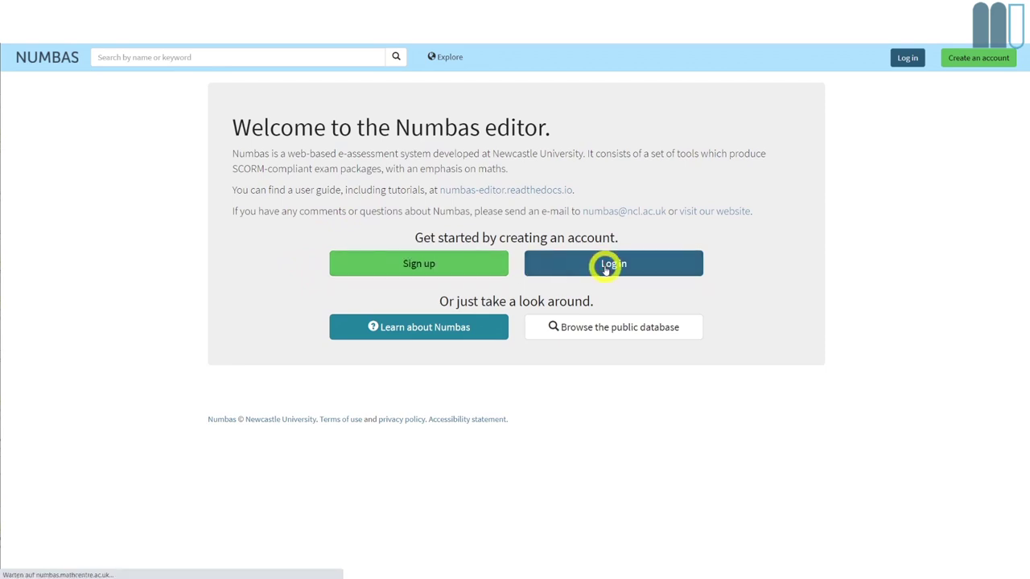
{"action": "left_click", "coordinate": [373, 208]}
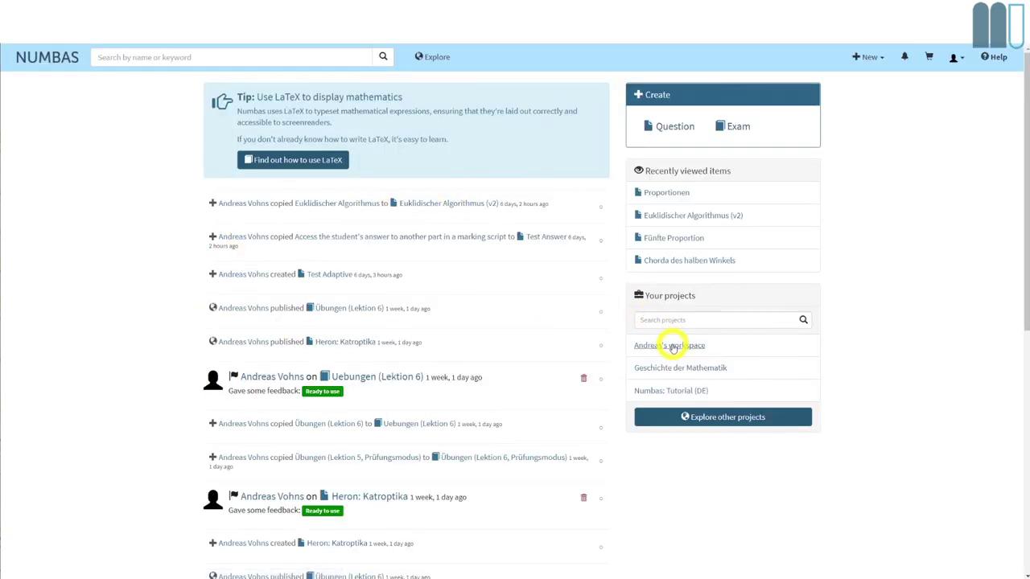
{"action": "left_click", "coordinate": [879, 57]}
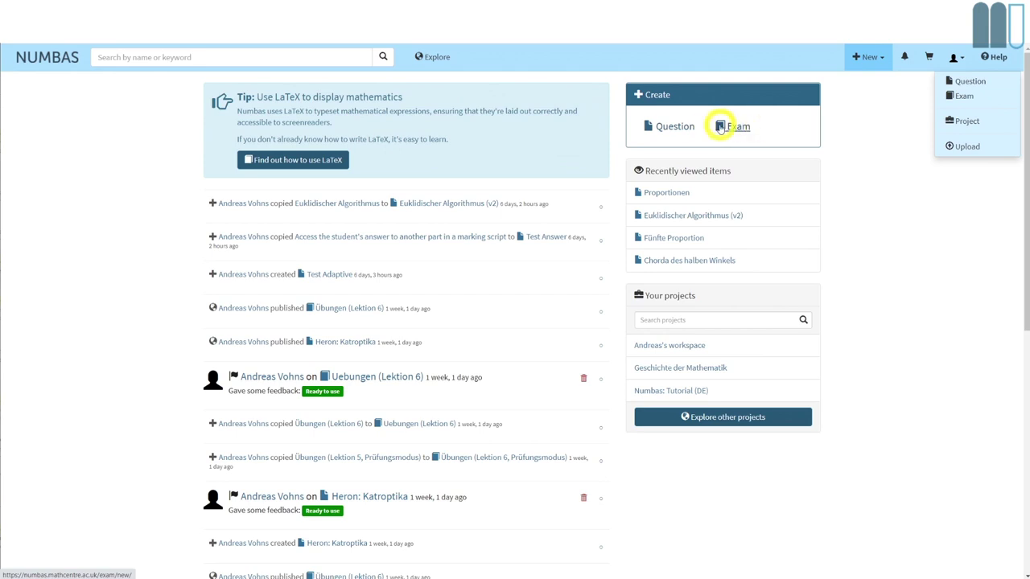
{"action": "left_click", "coordinate": [699, 392]}
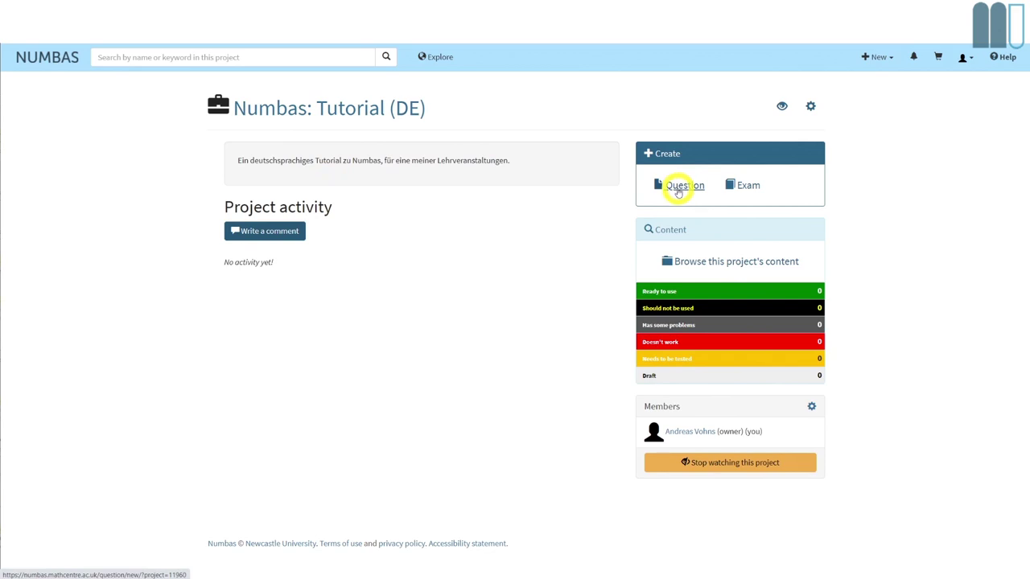
- View the project's options, including default language and licence, and return to the project overview
{"action": "left_click", "coordinate": [810, 106]}
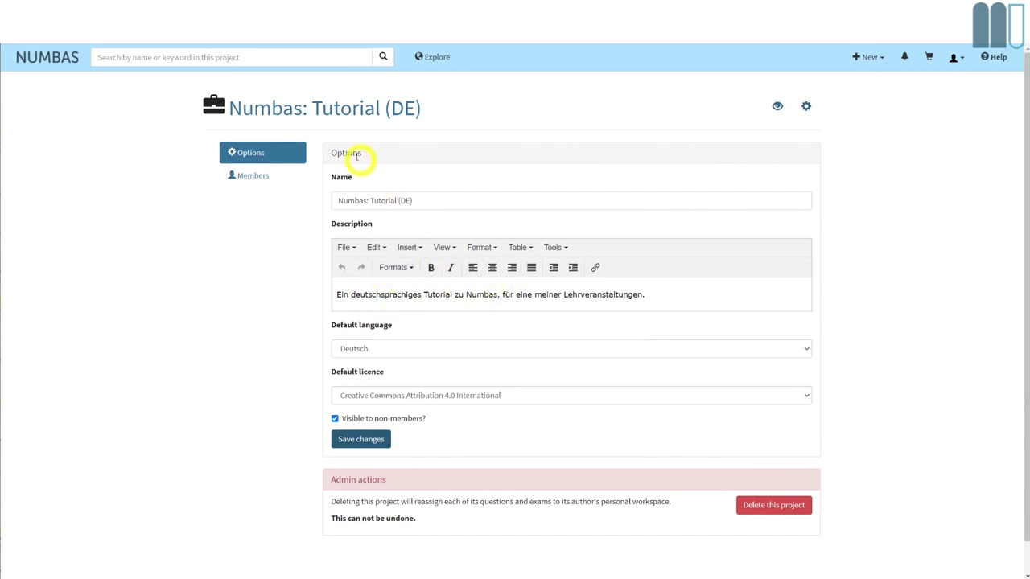
{"action": "left_click", "coordinate": [359, 108]}
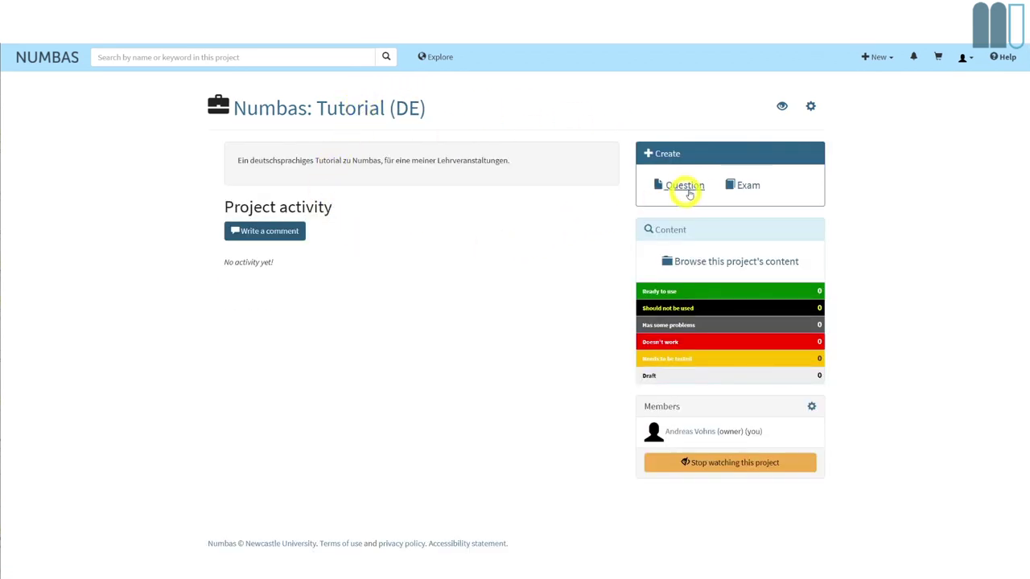
- Create a new question named "Grundrechnungsarten (v1)" in this project with the parts mode "Show all parts"
{"action": "left_click", "coordinate": [699, 186]}
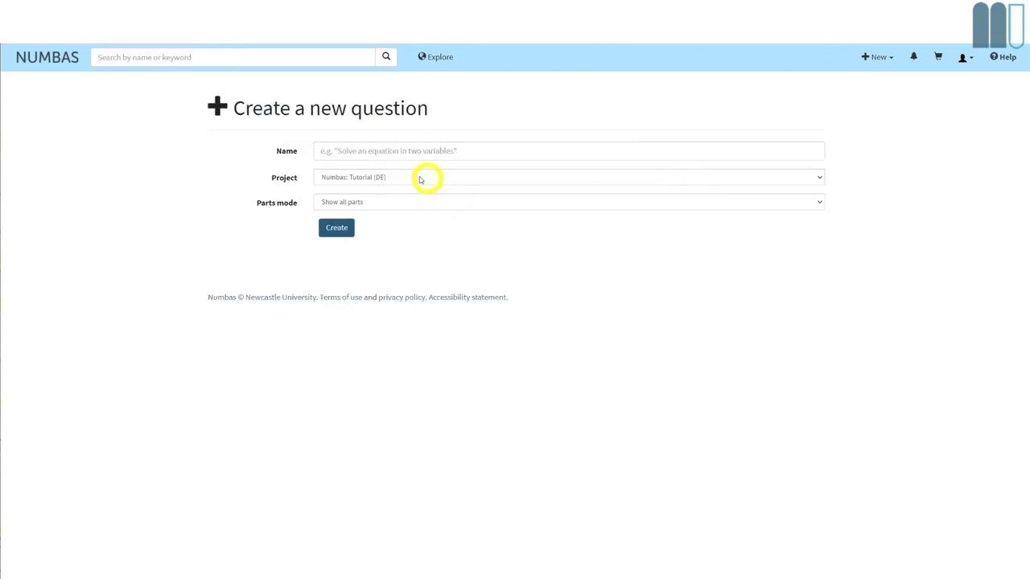
{"action": "left_click", "coordinate": [386, 151]}
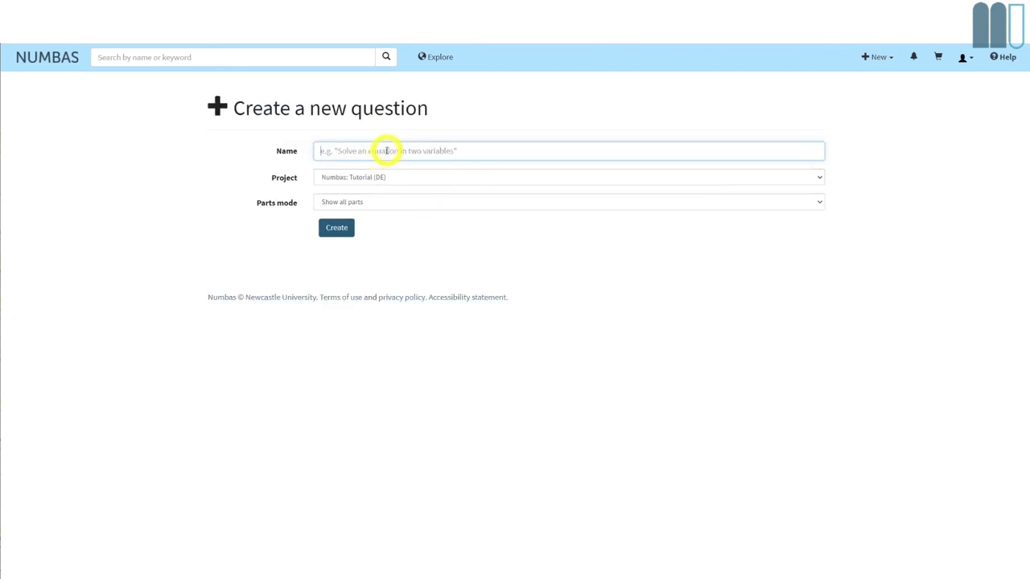
{"action": "type", "text": "Gi"}
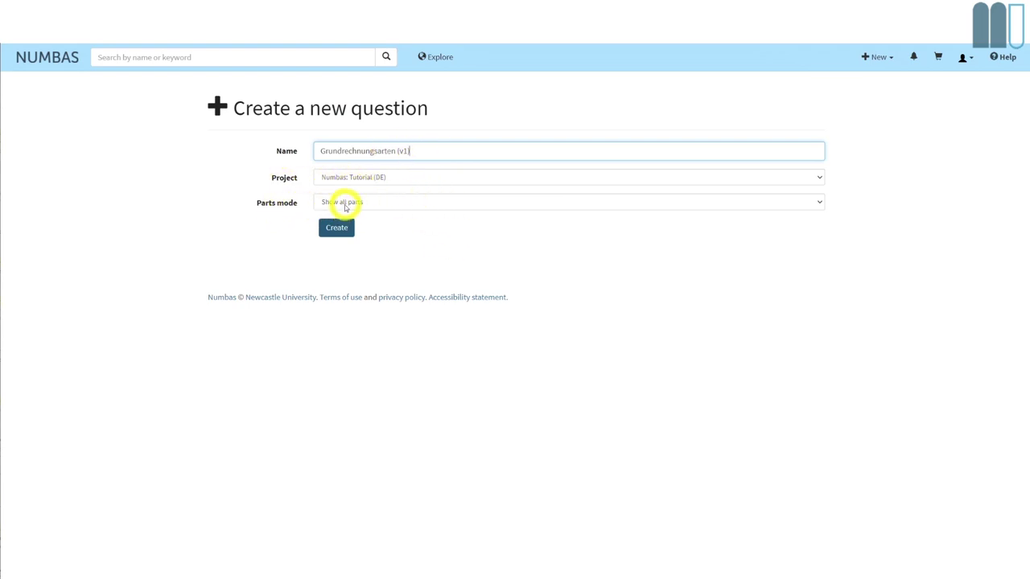
{"action": "left_click", "coordinate": [344, 202]}
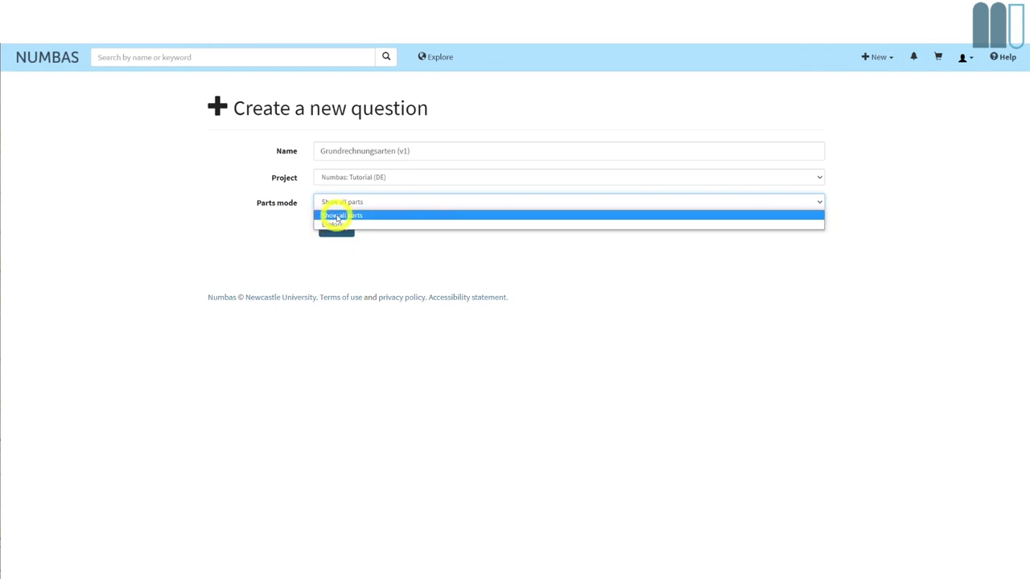
{"action": "left_click", "coordinate": [336, 216]}
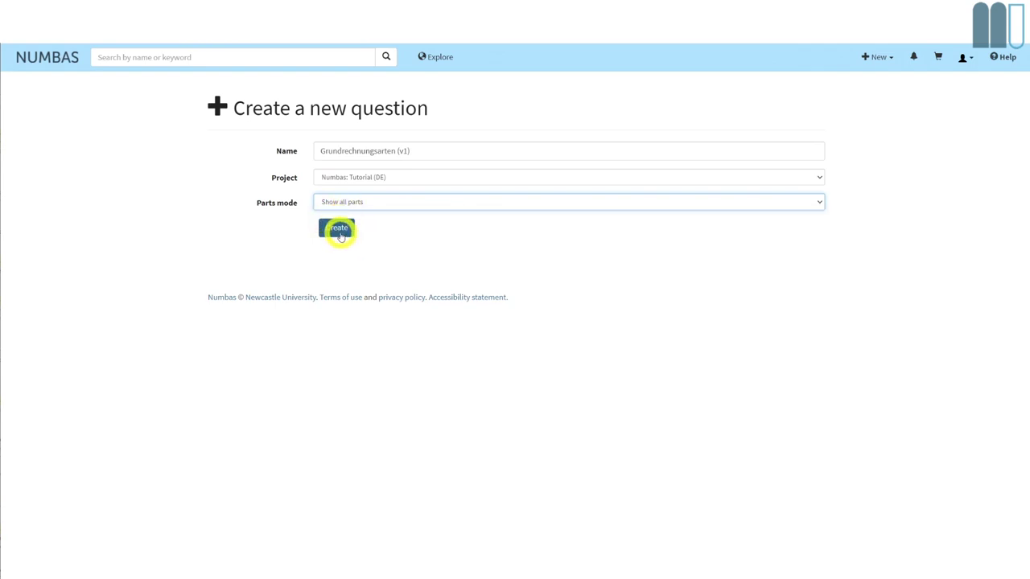
{"action": "left_click", "coordinate": [338, 231]}
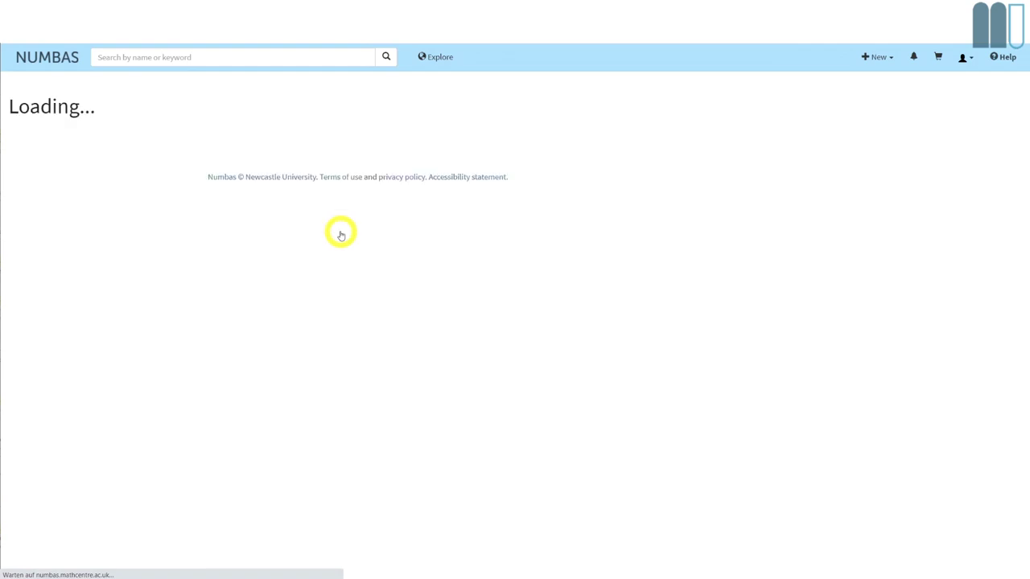
- Write the question statement "Löse die folgenden Aufgaben zu den Grundrechnungsarten!"
{"action": "left_click", "coordinate": [391, 193]}
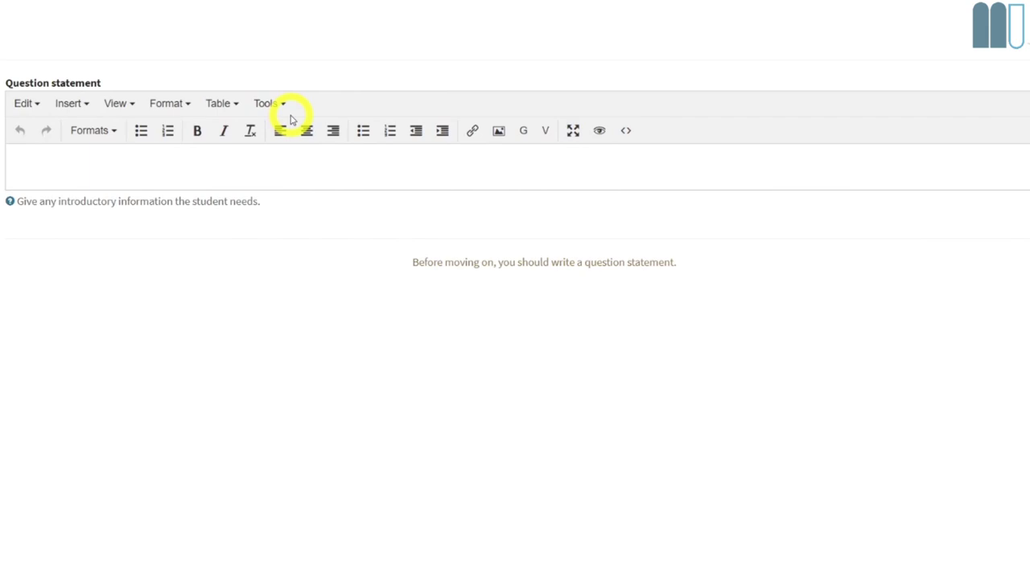
{"action": "type", "text": "L"}
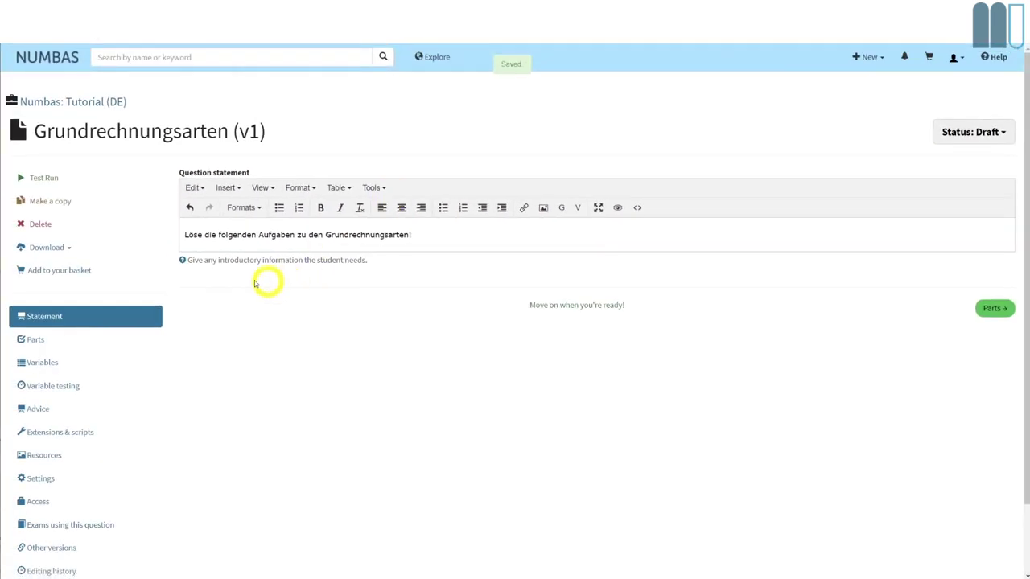
- Add a Number entry part to the question and write its prompt as the LaTeX formula $2+2=$
{"action": "left_click", "coordinate": [42, 339]}
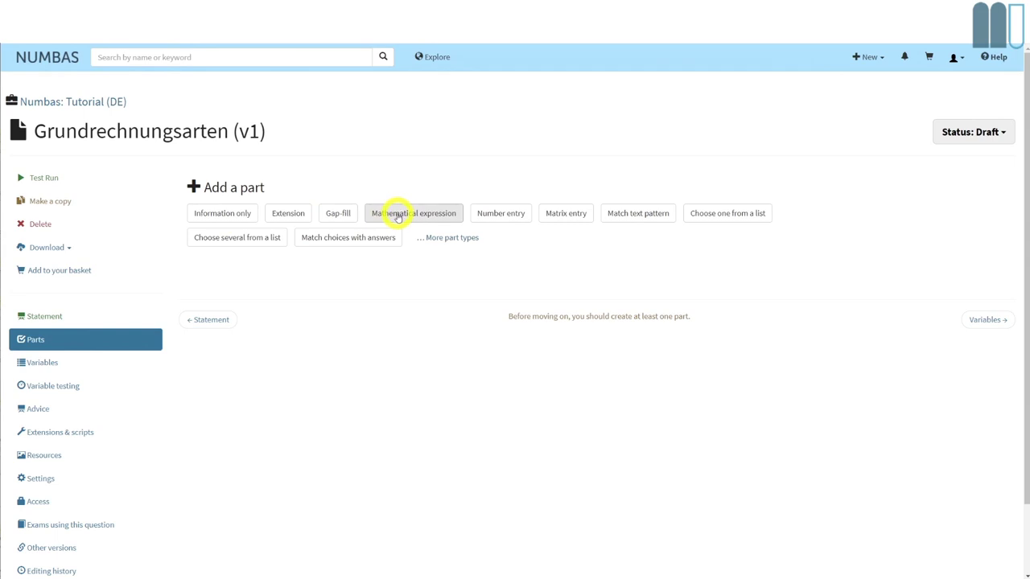
{"action": "left_click", "coordinate": [505, 217]}
{"action": "left_click", "coordinate": [507, 218]}
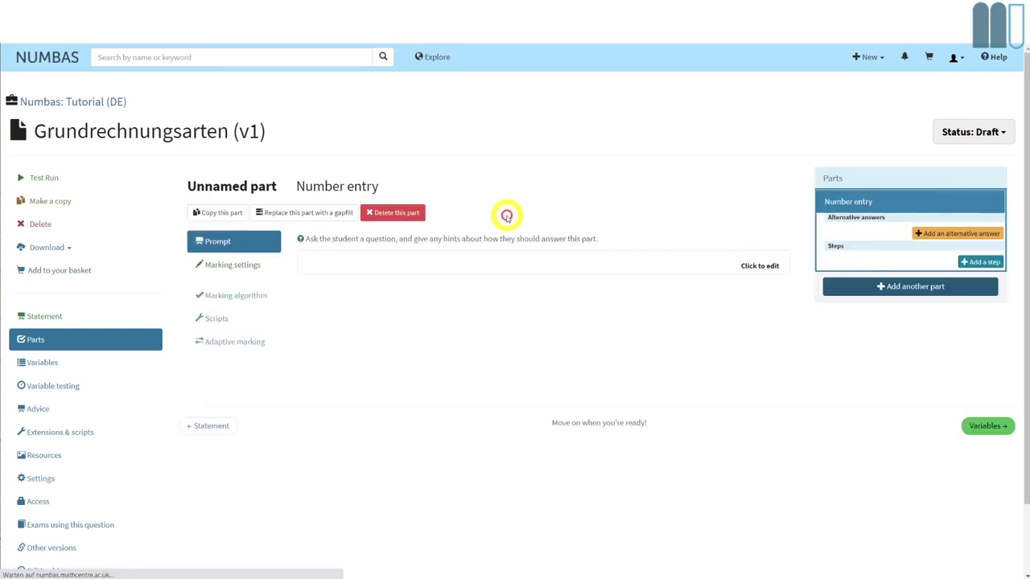
{"action": "left_click", "coordinate": [379, 266]}
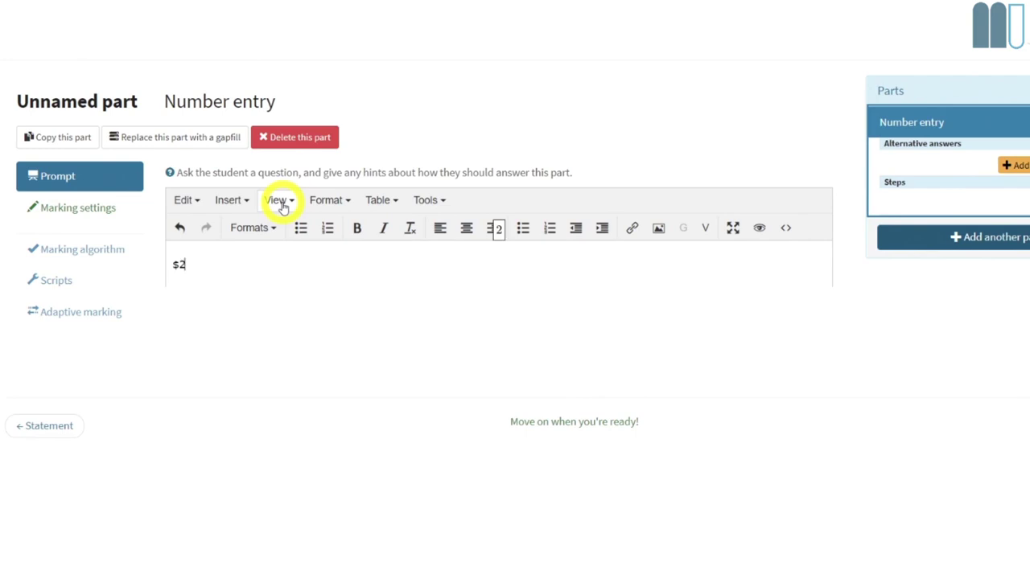
{"action": "type", "text": "$2+2$"}
{"action": "key", "text": "Left"}
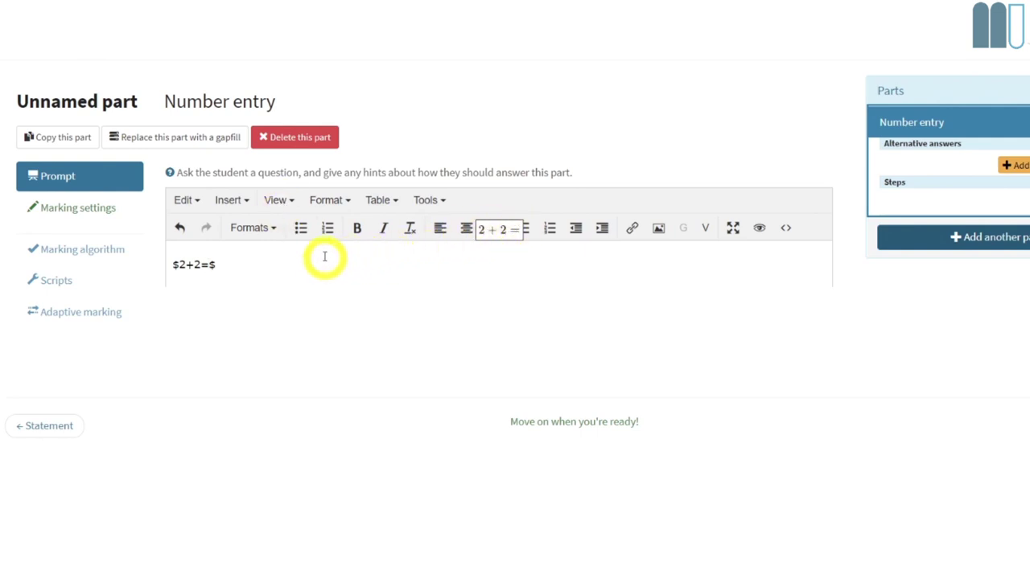
- Check the part's rendered prompt against its marking settings, ending on the marking settings
{"action": "left_click", "coordinate": [78, 207]}
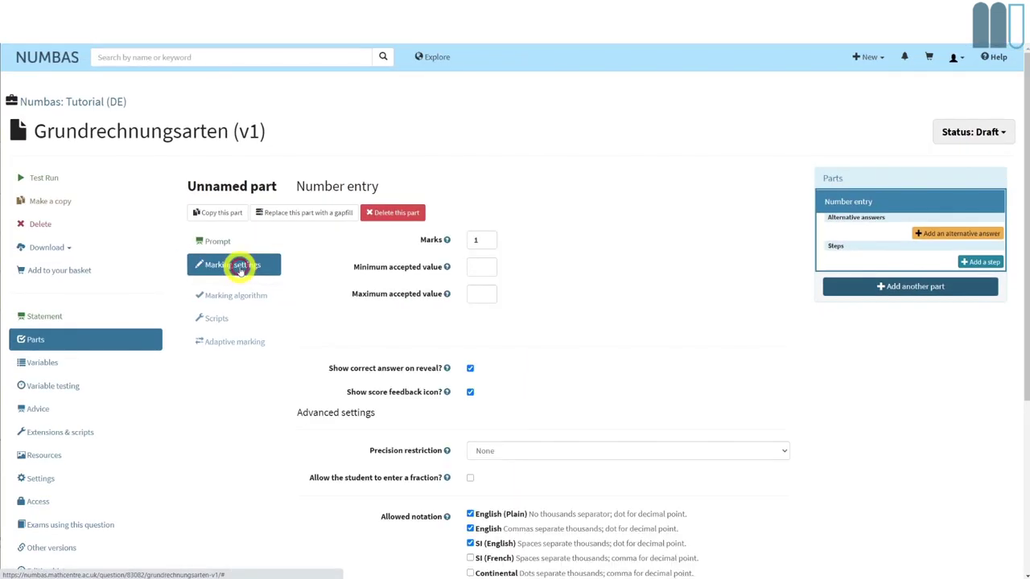
{"action": "left_click", "coordinate": [247, 239]}
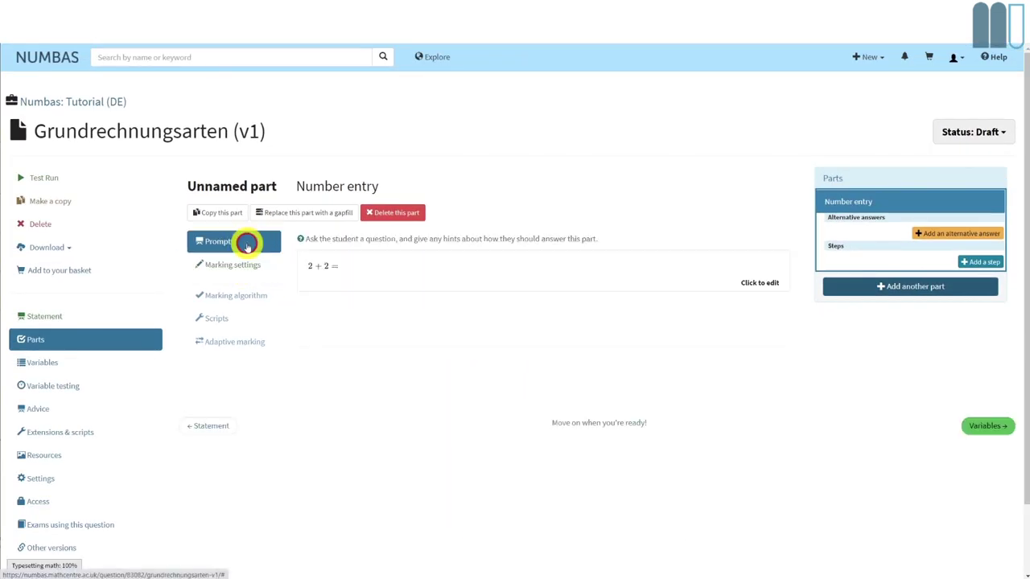
{"action": "left_click", "coordinate": [234, 266]}
{"action": "left_click", "coordinate": [230, 243]}
{"action": "left_click", "coordinate": [231, 259]}
{"action": "left_click", "coordinate": [224, 241]}
{"action": "left_click", "coordinate": [225, 265]}
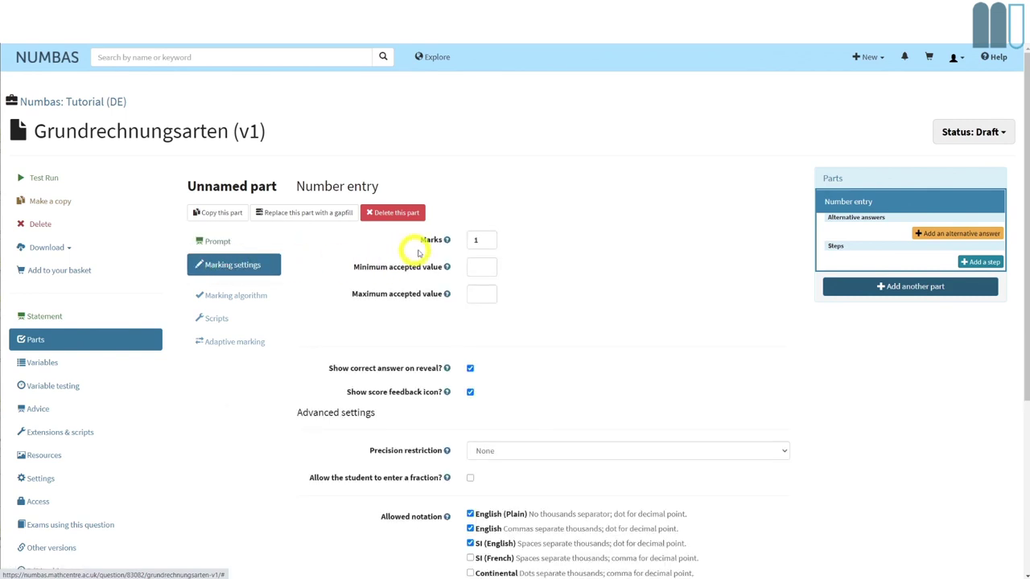
- Consult the documentation for the Marks setting and return to the question editor
{"action": "left_click", "coordinate": [486, 239]}
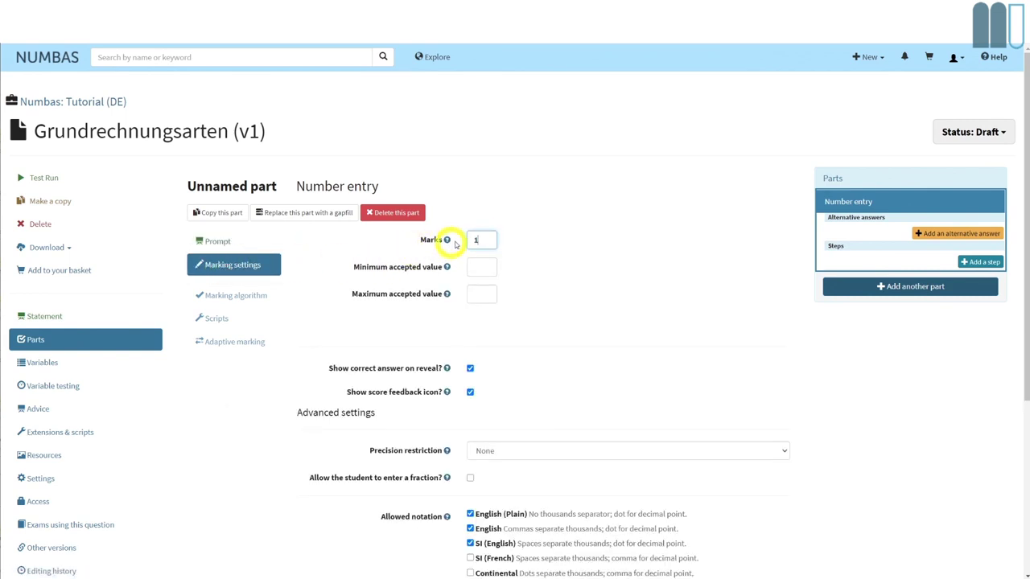
{"action": "left_click", "coordinate": [447, 241]}
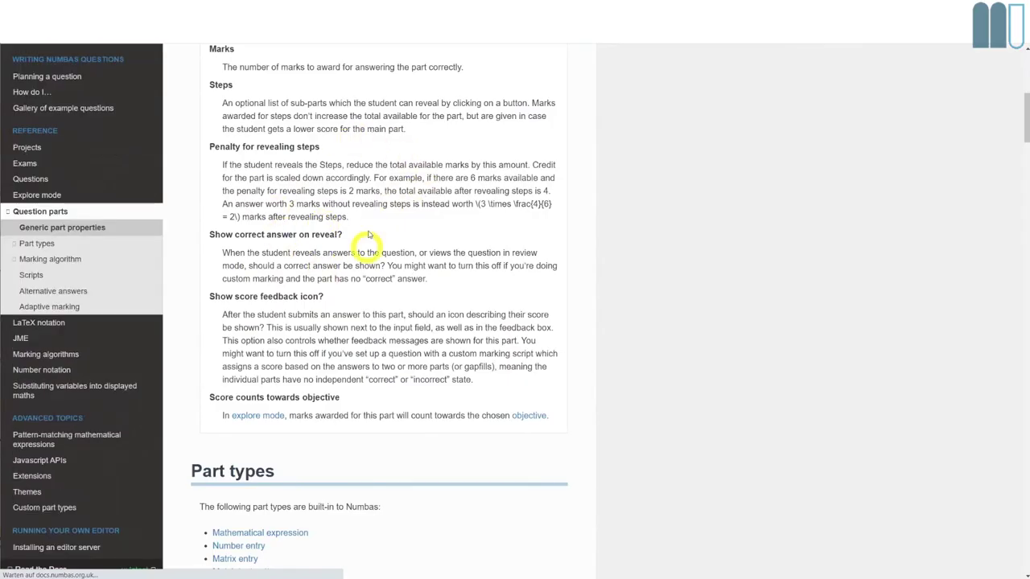
{"action": "key", "text": "ctrl+w"}
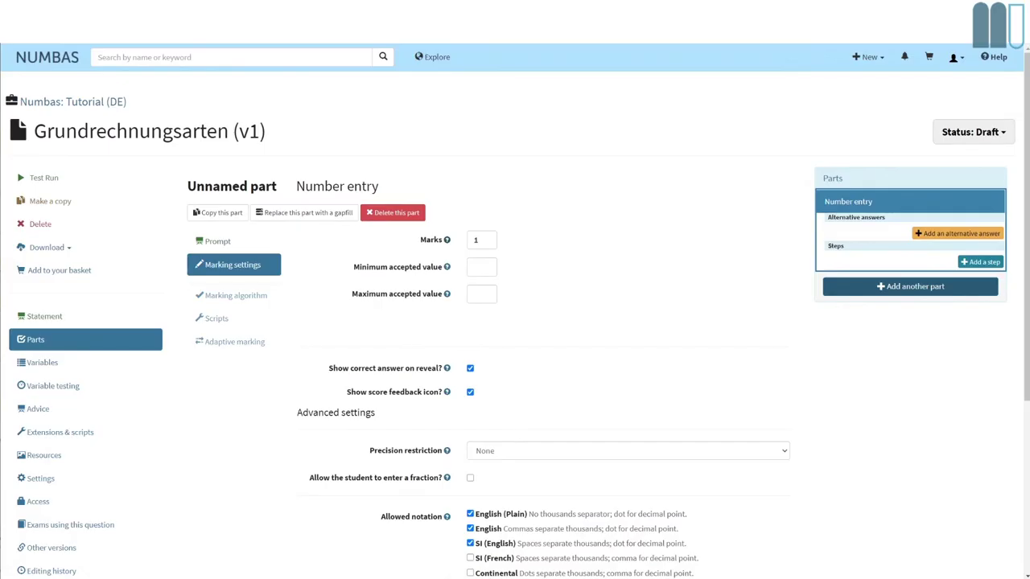
- Set both the minimum and maximum accepted values of the number entry part to 4
{"action": "left_click", "coordinate": [485, 238]}
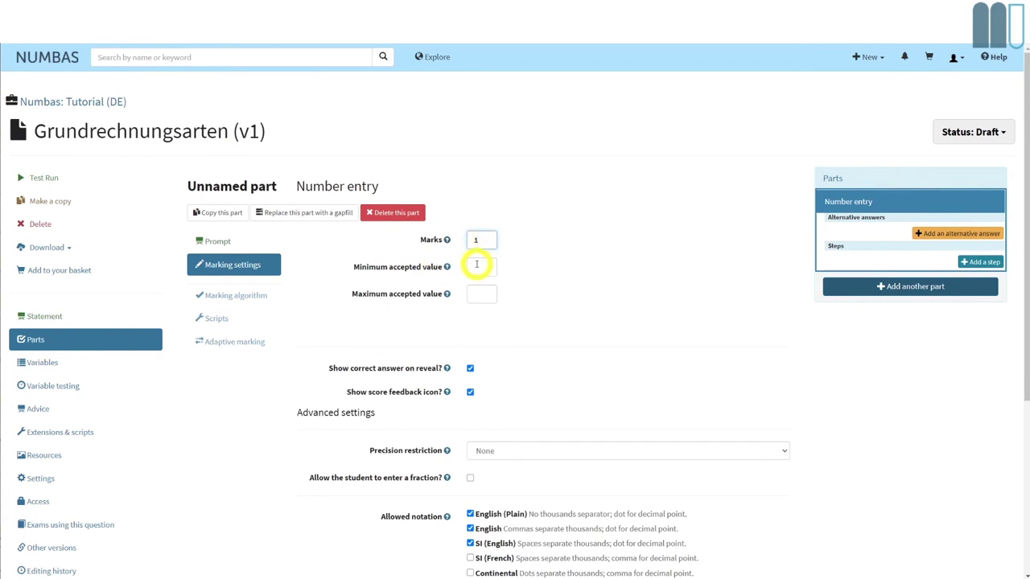
{"action": "left_click", "coordinate": [476, 265]}
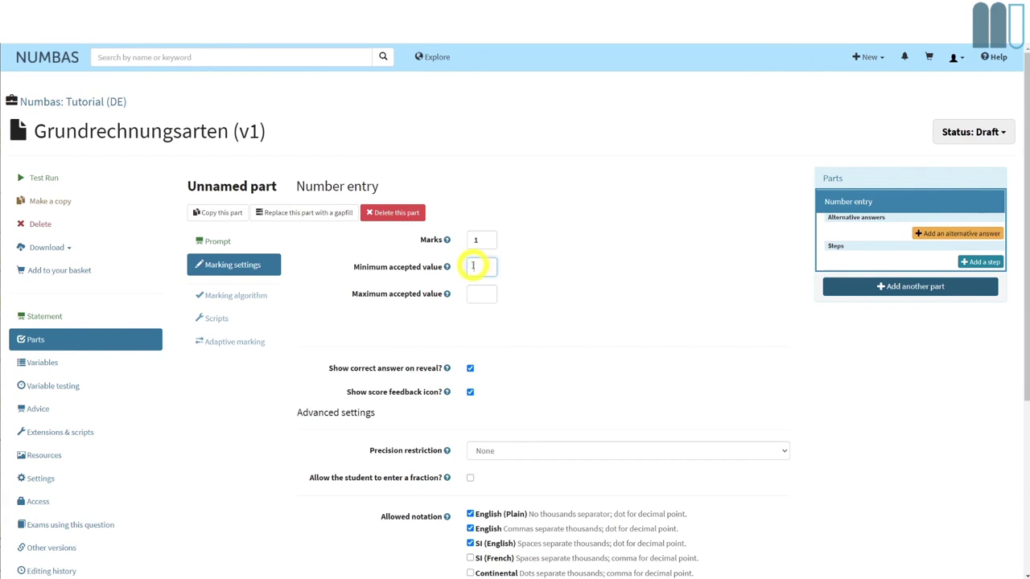
{"action": "left_click", "coordinate": [480, 296]}
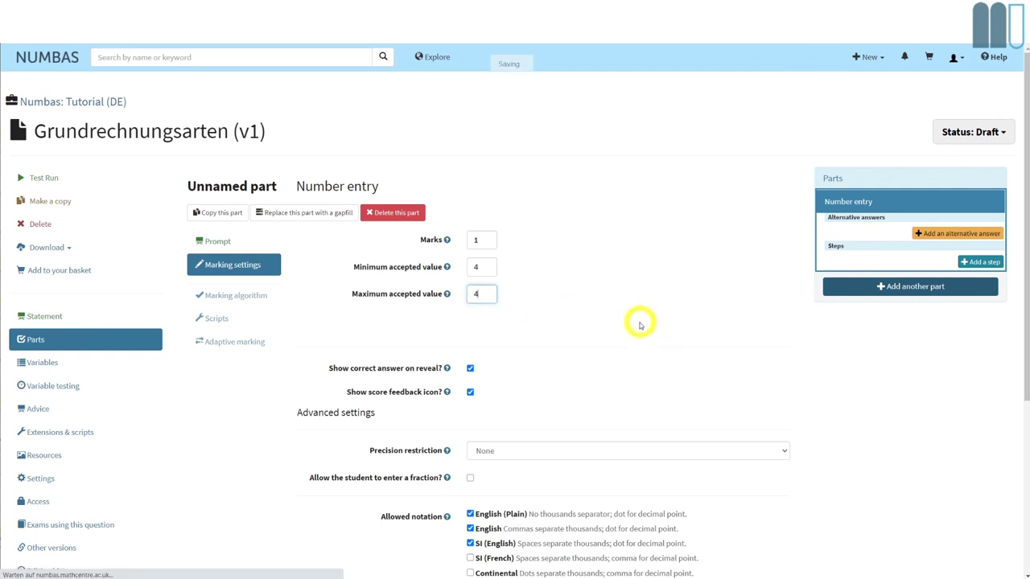
- Turn showing the correct answer on reveal and the score feedback icon off and back on
{"action": "left_click", "coordinate": [471, 370]}
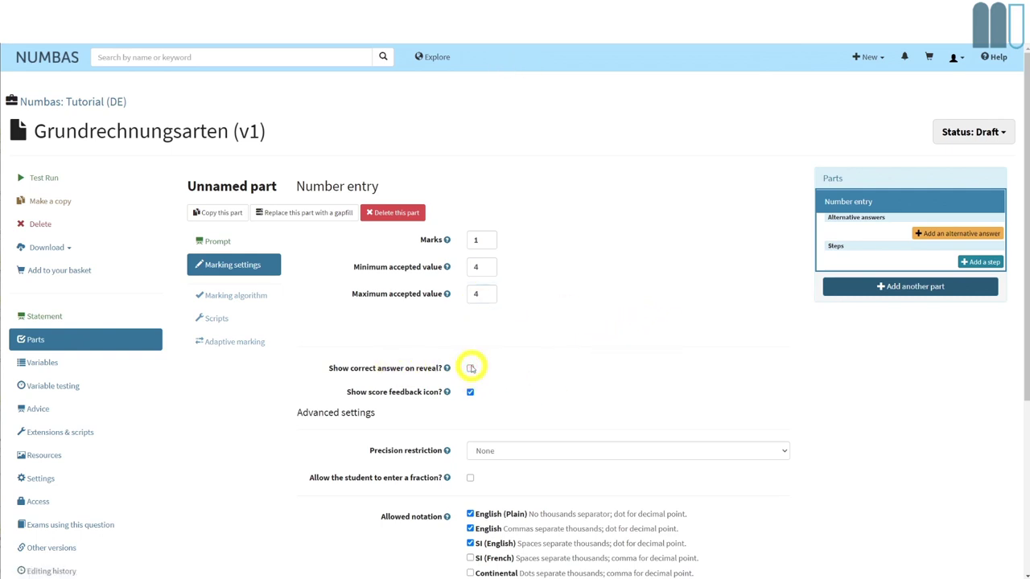
{"action": "left_click", "coordinate": [471, 368]}
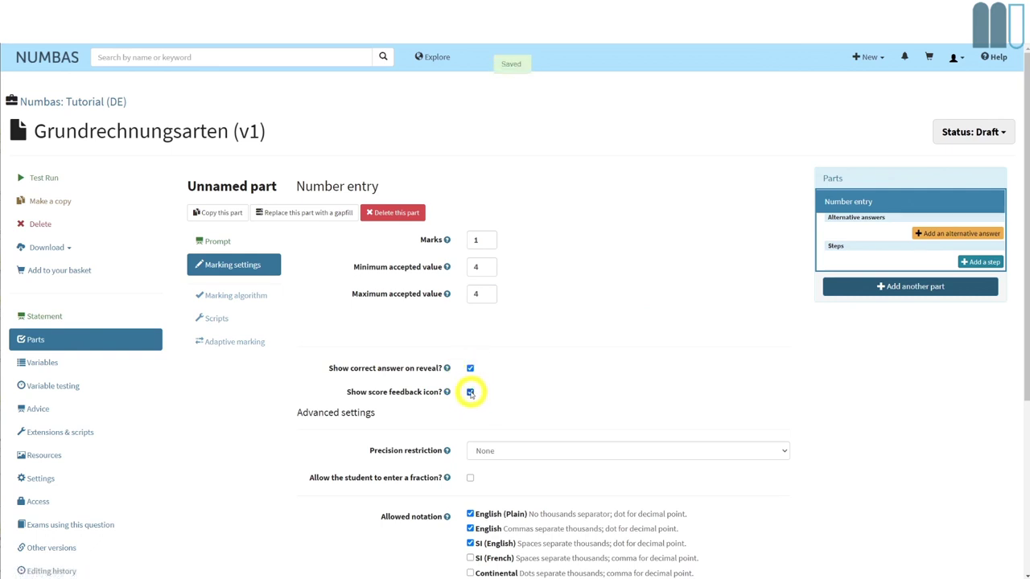
{"action": "left_click", "coordinate": [471, 393]}
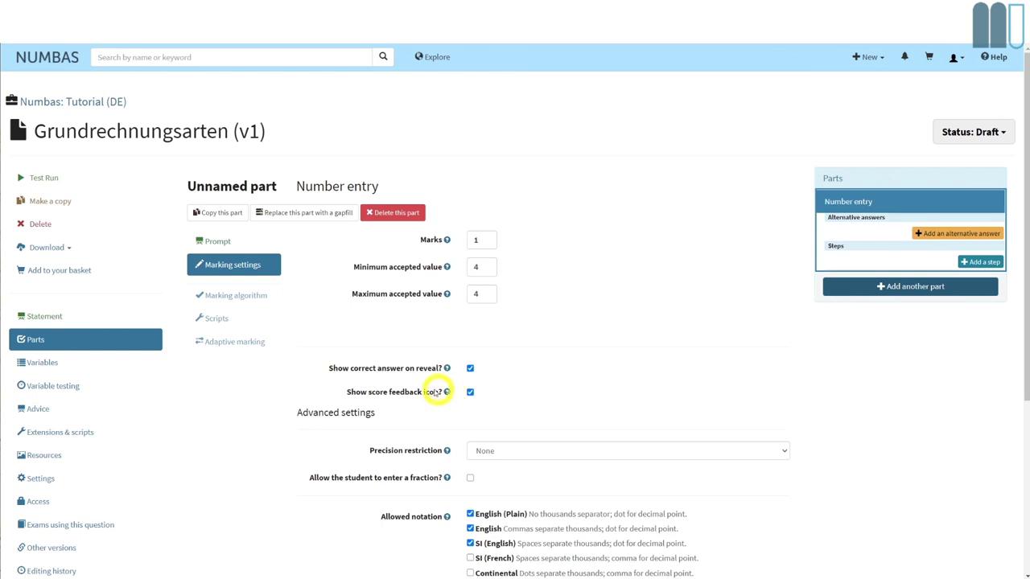
{"action": "left_click", "coordinate": [470, 392]}
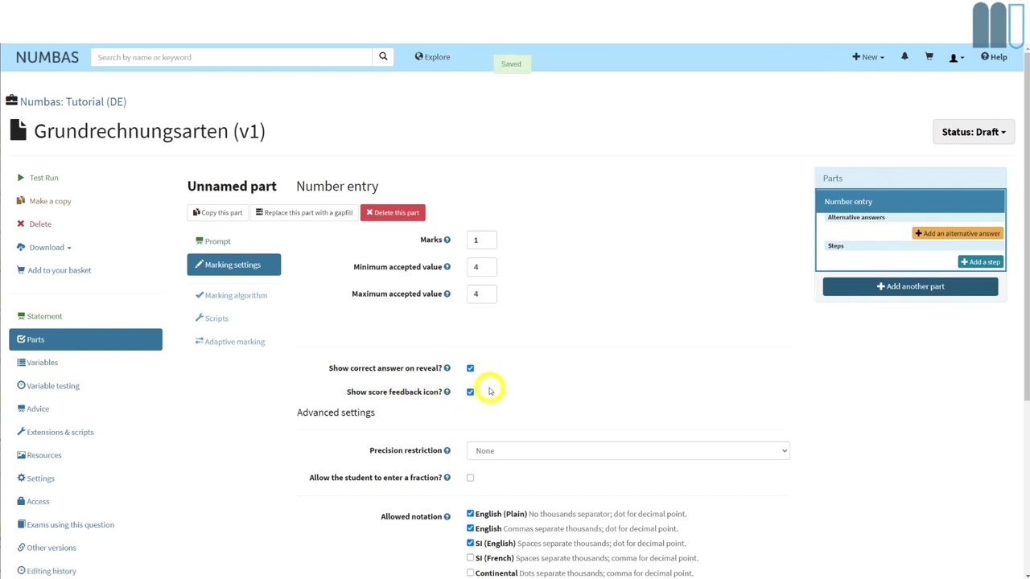
- Restrict the number entry part's allowed notation to Continental (Plain) only
{"action": "scroll", "coordinate": [493, 392], "scroll_direction": "down", "scroll_amount": 1}
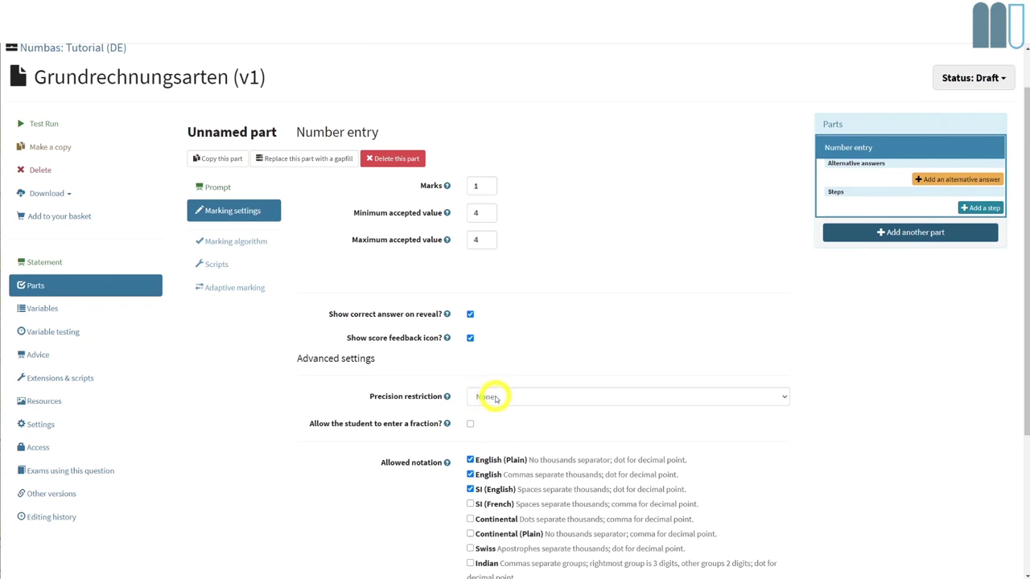
{"action": "scroll", "coordinate": [490, 397], "scroll_direction": "down", "scroll_amount": 1}
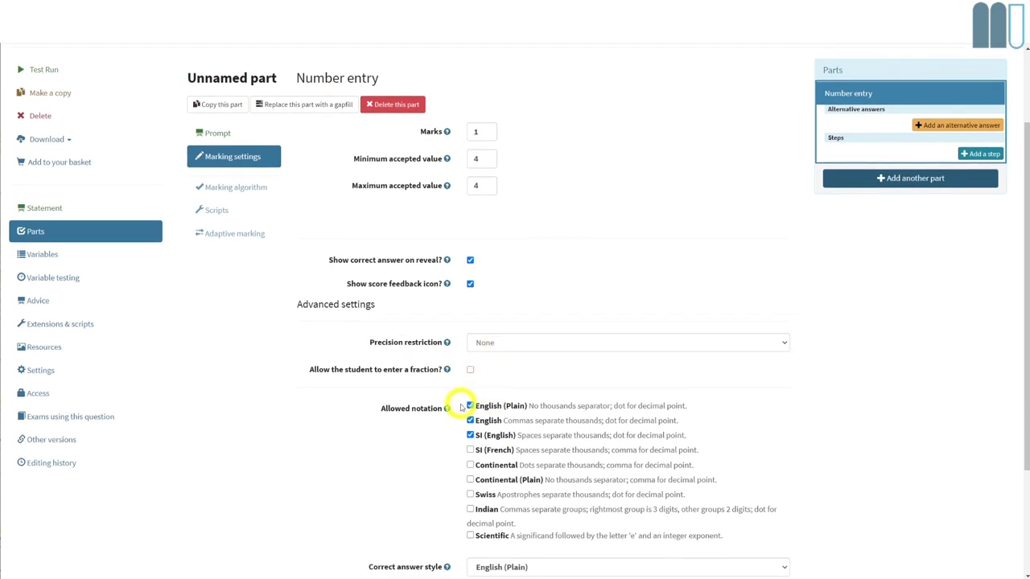
{"action": "left_click", "coordinate": [470, 407]}
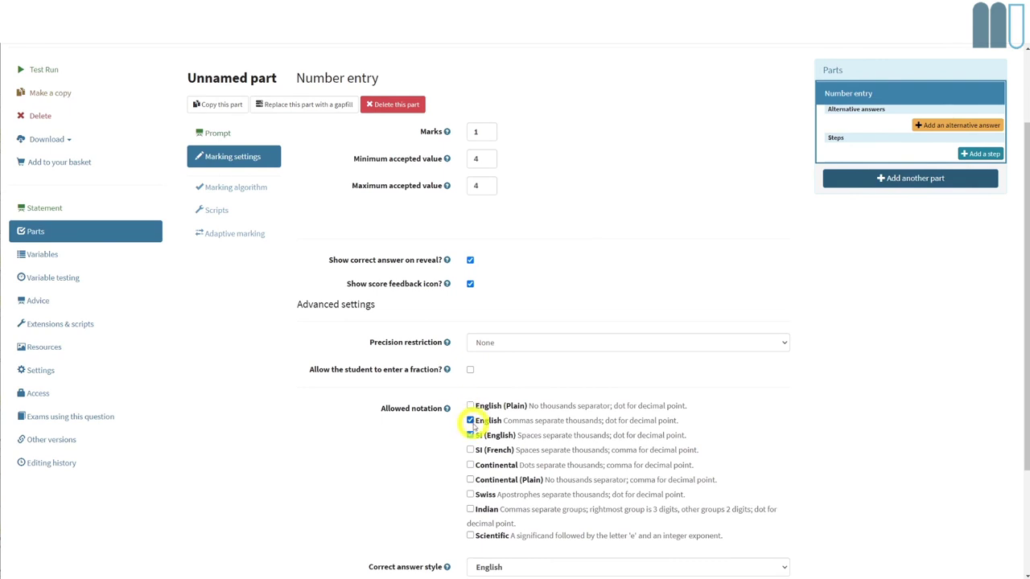
{"action": "left_click", "coordinate": [471, 420]}
{"action": "left_click", "coordinate": [470, 435]}
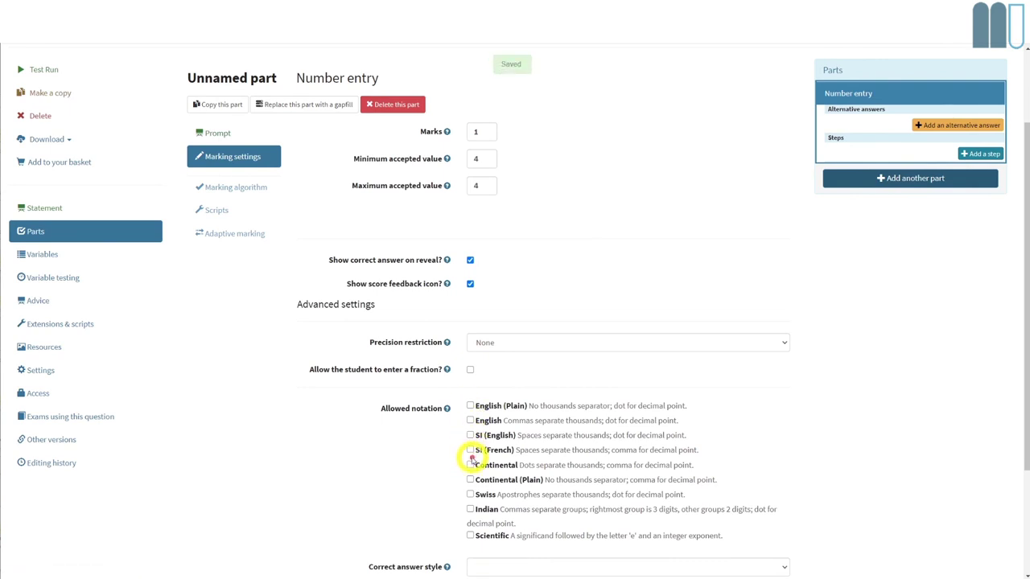
{"action": "left_click", "coordinate": [470, 465]}
{"action": "left_click", "coordinate": [469, 479]}
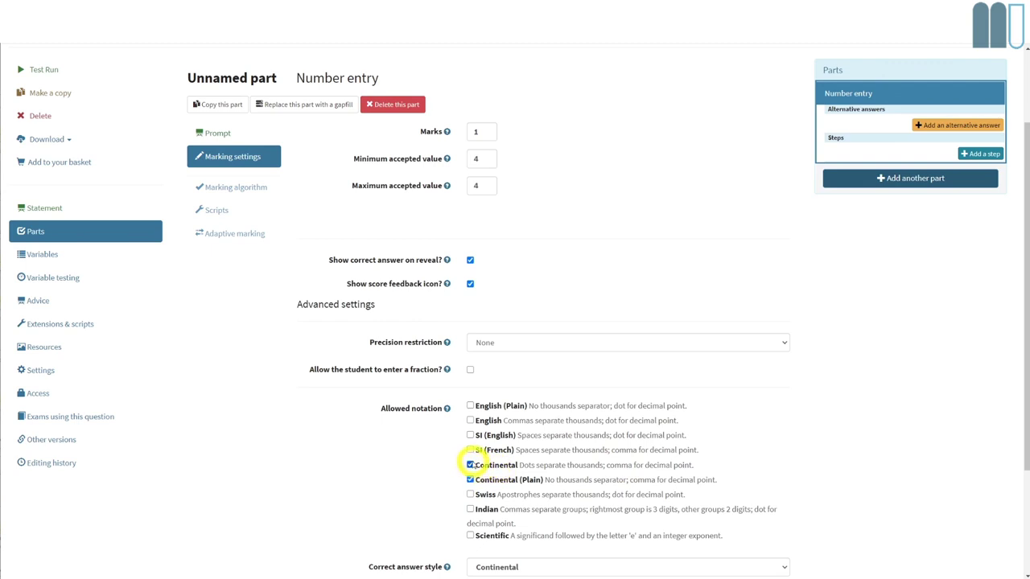
{"action": "left_click", "coordinate": [470, 465]}
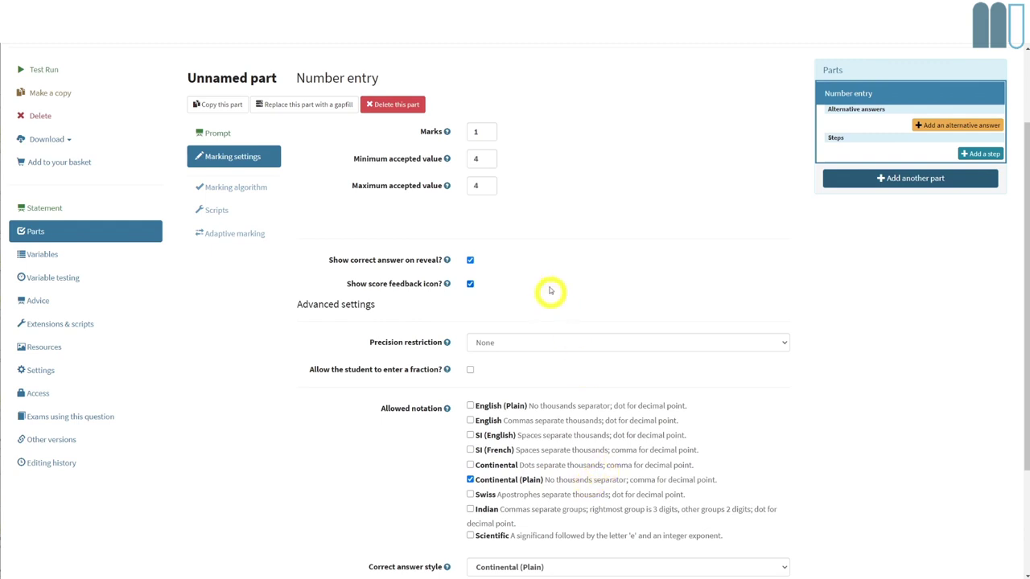
- Test-run the question by submitting the answers 4 and 5 to 2+2, and return to the question editor
{"action": "scroll", "coordinate": [585, 456], "scroll_direction": "down", "scroll_amount": 1}
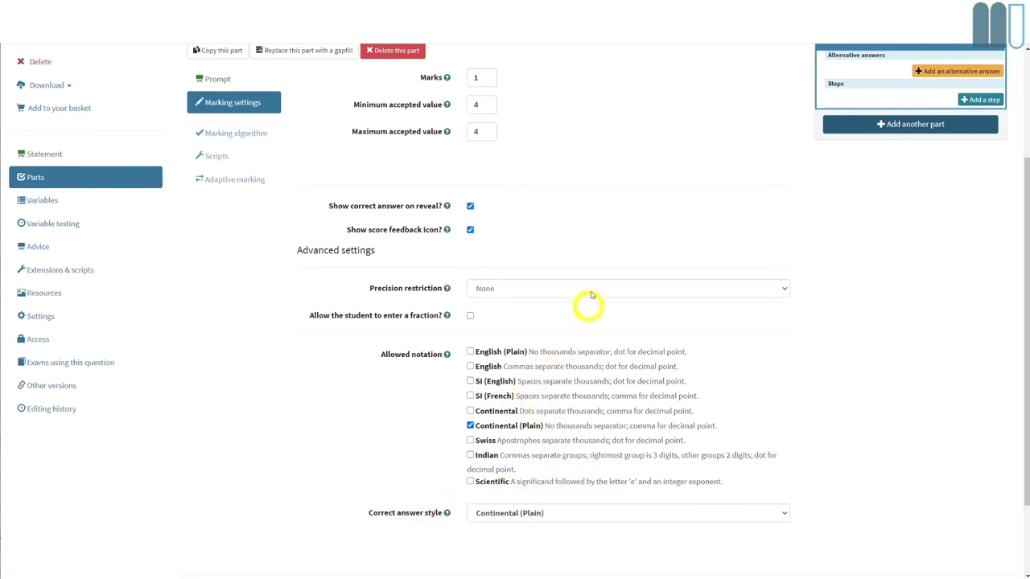
{"action": "scroll", "coordinate": [579, 286], "scroll_direction": "up", "scroll_amount": 2}
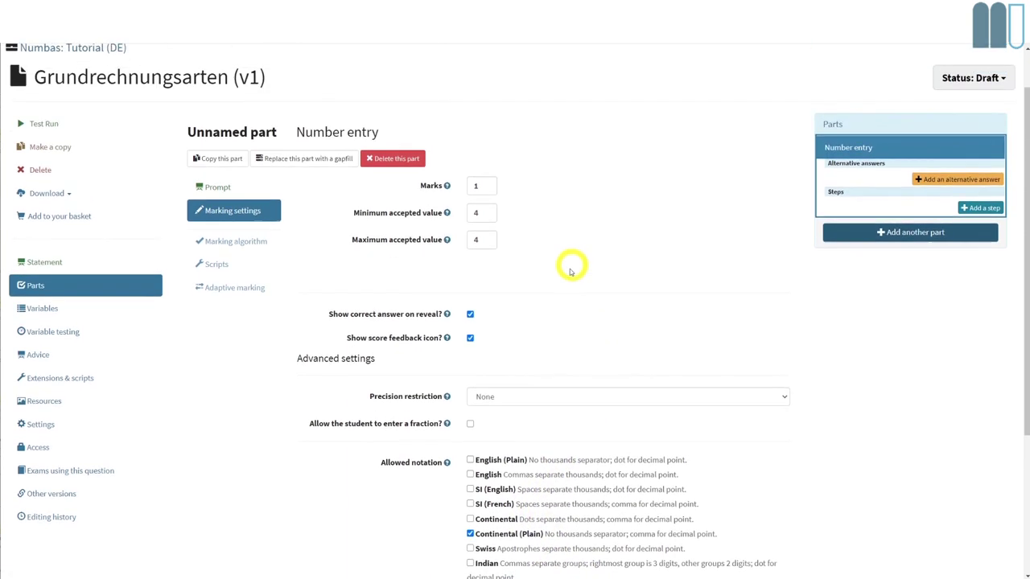
{"action": "left_click", "coordinate": [37, 126]}
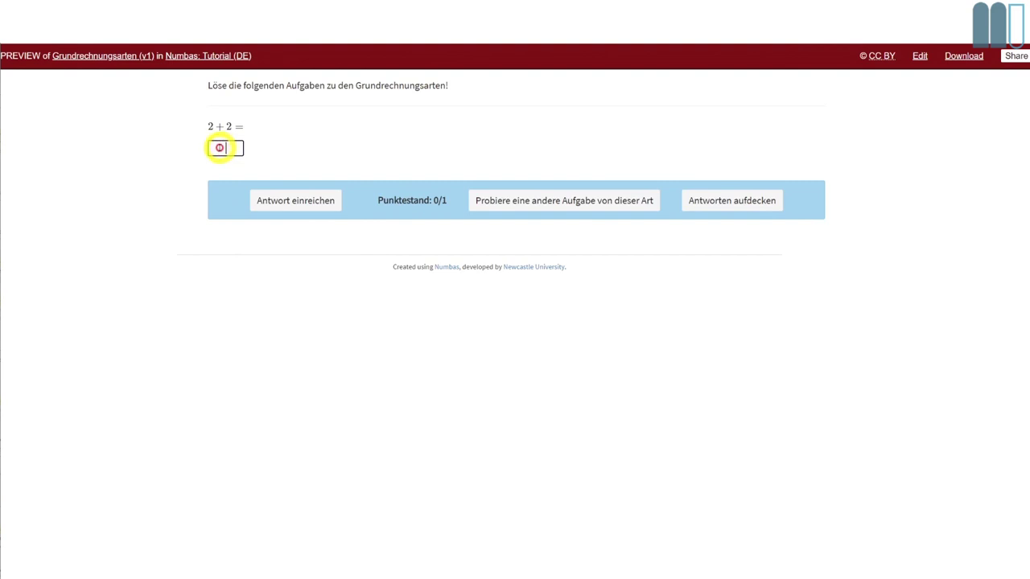
{"action": "left_click", "coordinate": [278, 200]}
{"action": "left_click", "coordinate": [240, 153]}
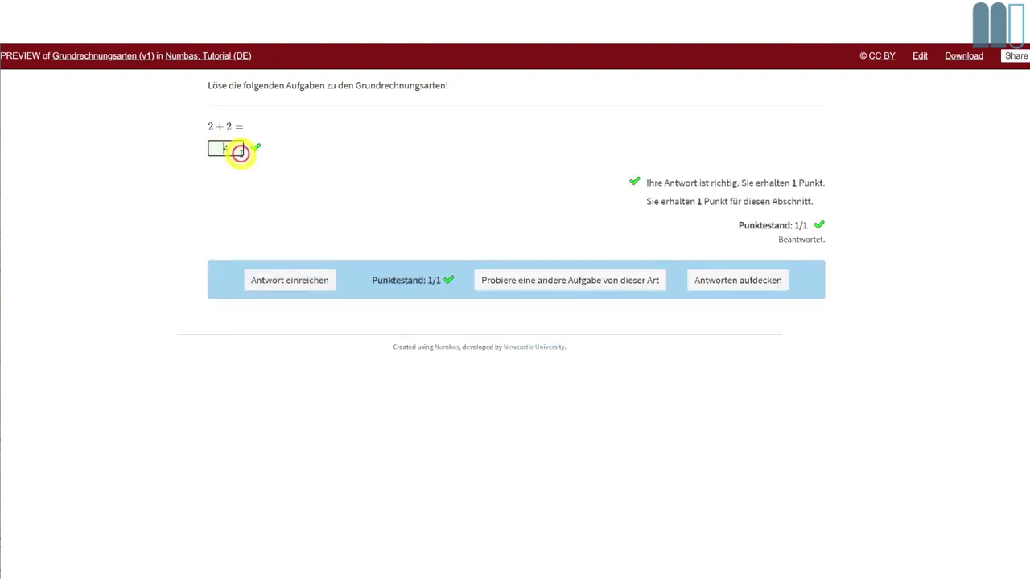
{"action": "double_click", "coordinate": [224, 148]}
{"action": "type", "text": "5"}
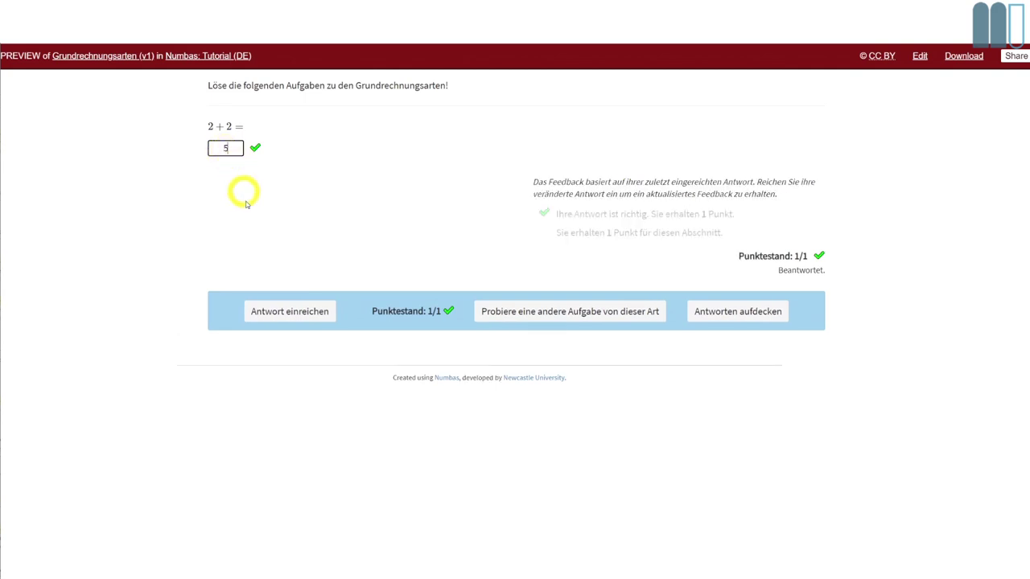
{"action": "left_click", "coordinate": [272, 312]}
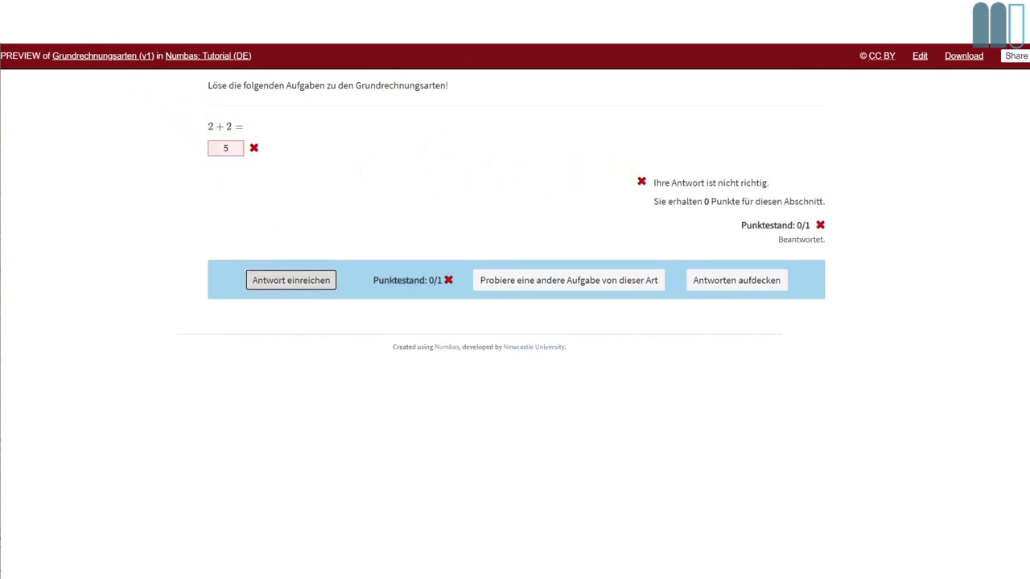
{"action": "key", "text": "ctrl+w"}
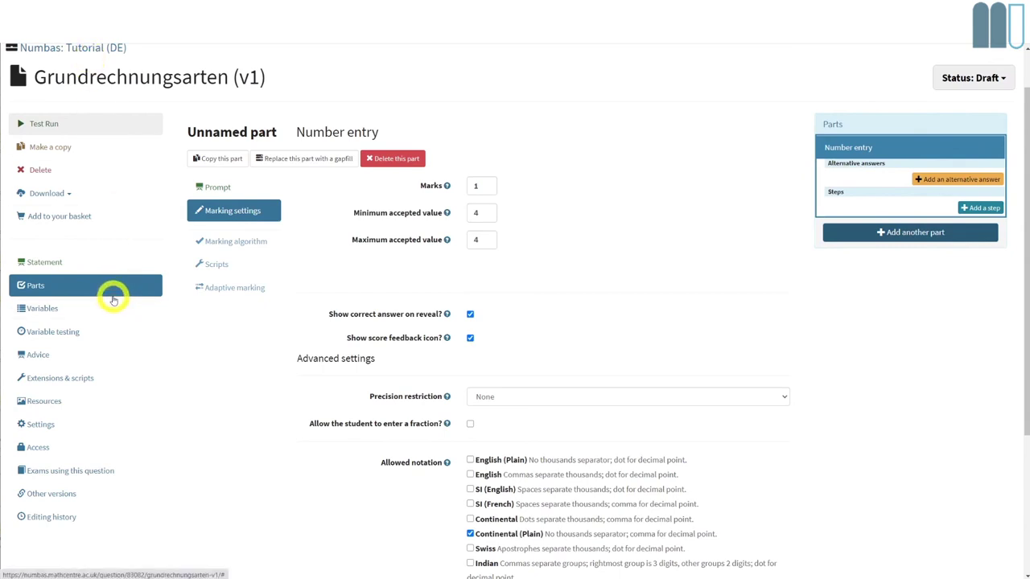
- Name the number entry part "Addition" and make a copy of it named "Subtraktion"
{"action": "left_click", "coordinate": [239, 132]}
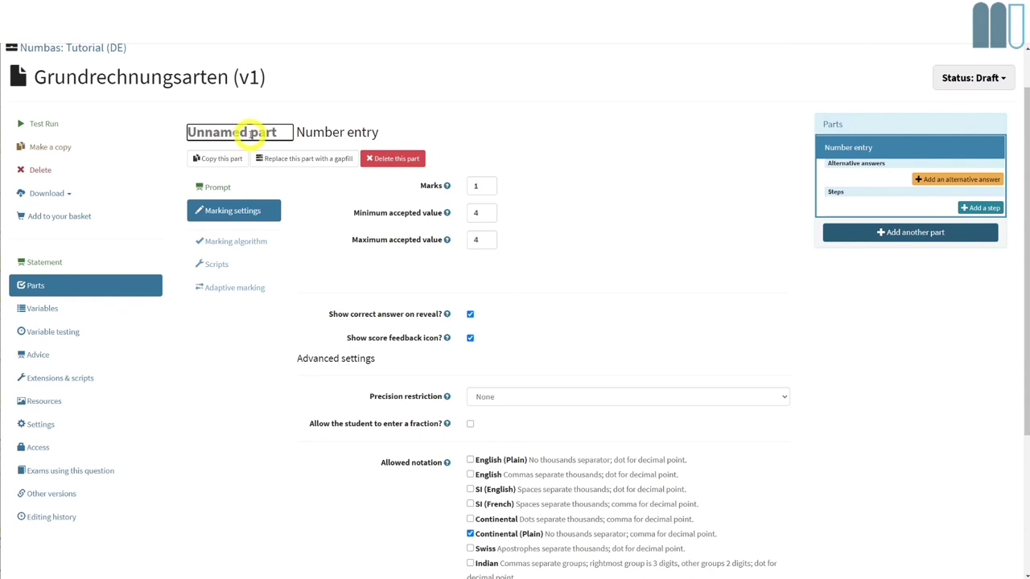
{"action": "type", "text": "Addition"}
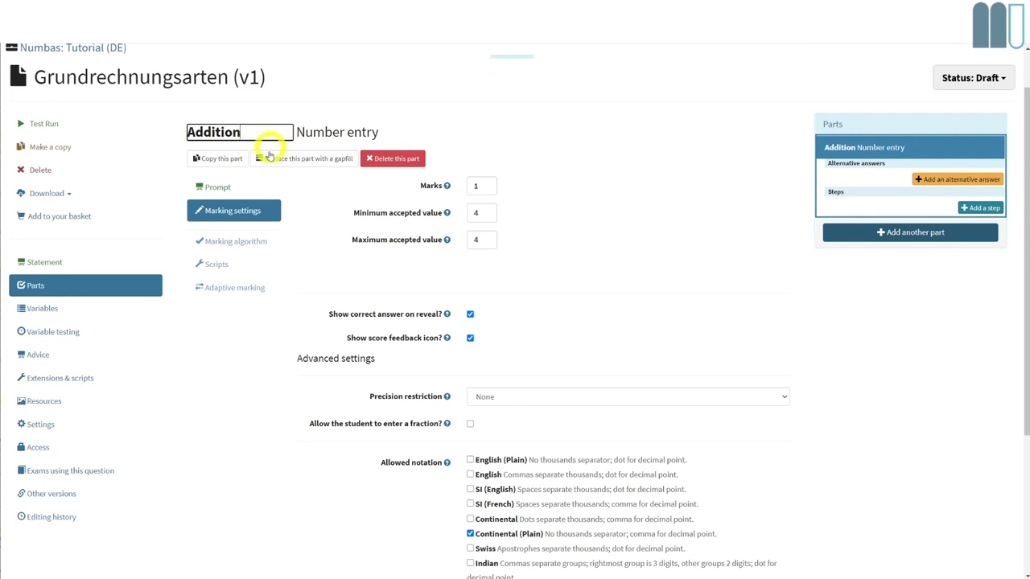
{"action": "left_click", "coordinate": [224, 164]}
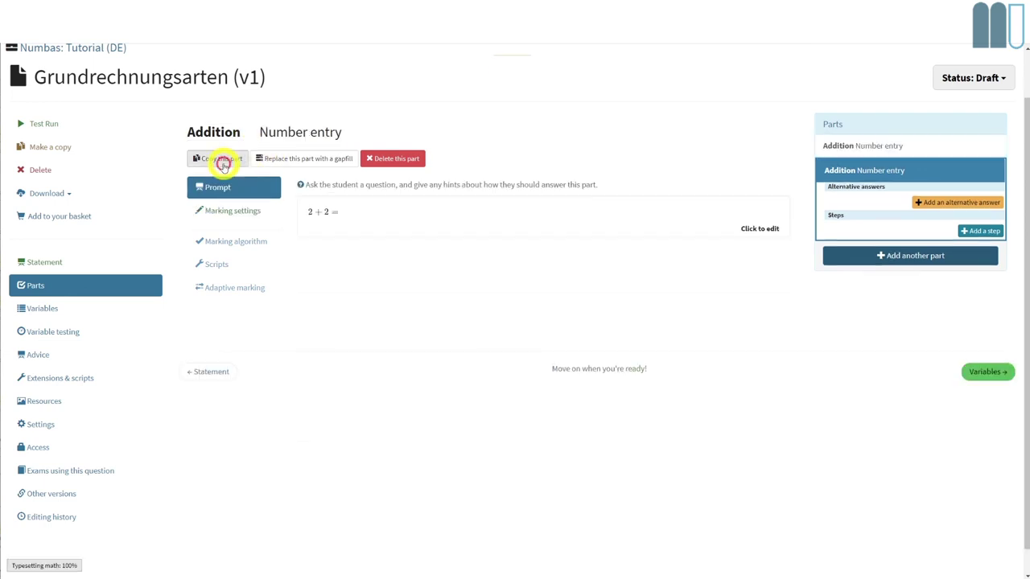
{"action": "left_click", "coordinate": [229, 131]}
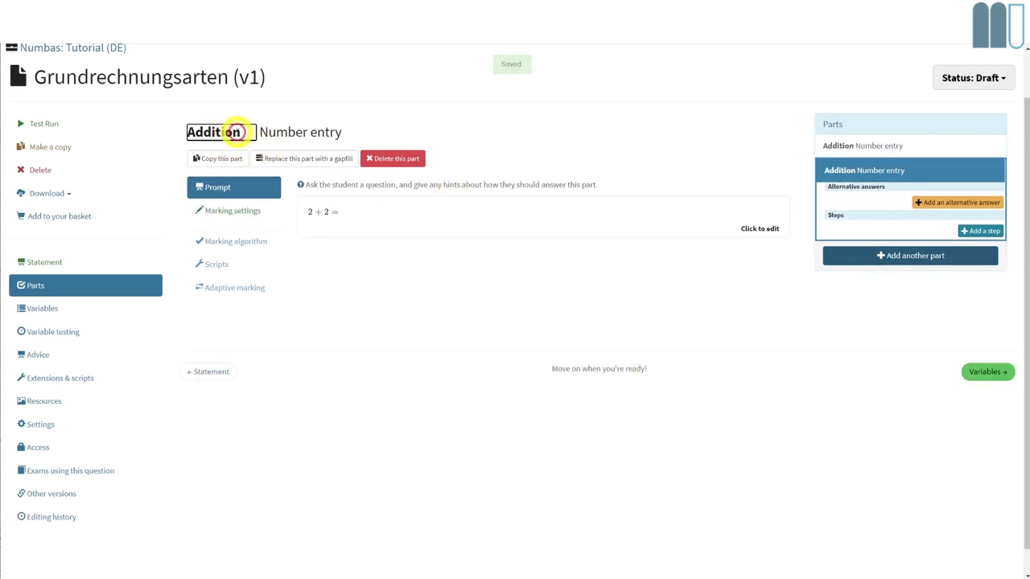
{"action": "left_click_drag", "start_coordinate": [239, 130], "coordinate": [193, 123]}
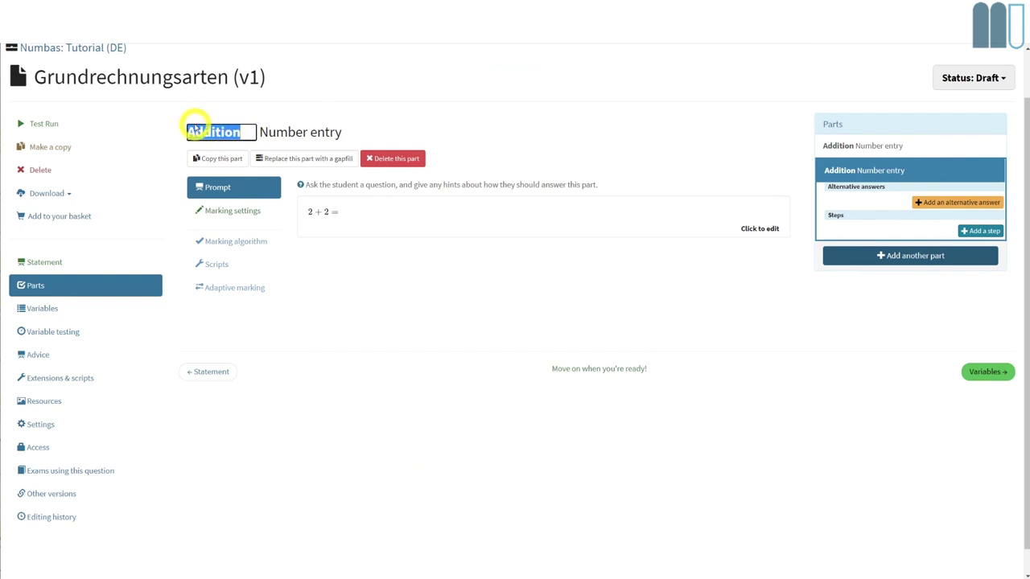
{"action": "type", "text": "Subtraktion"}
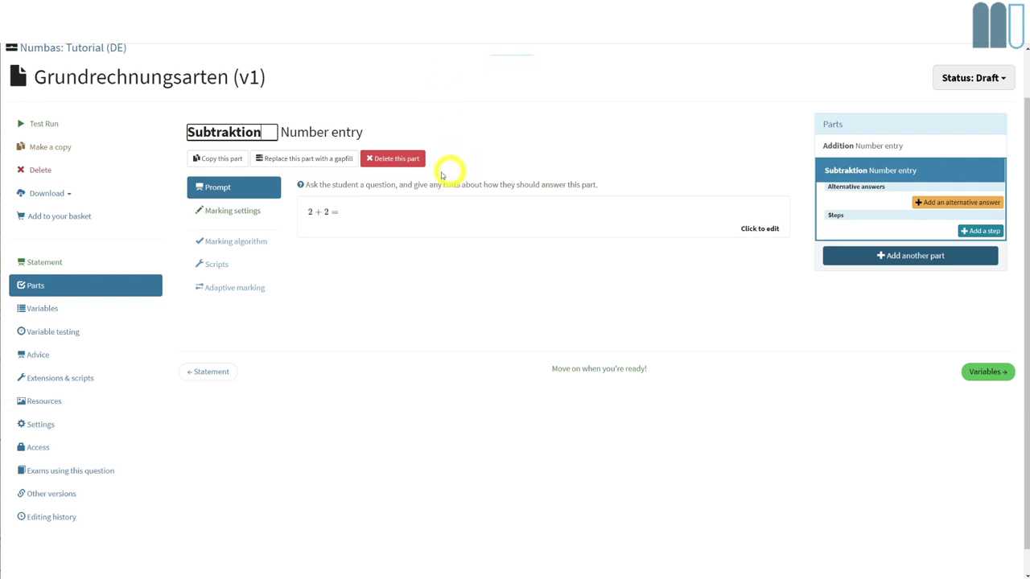
- Change the copied part's prompt to the subtraction $2-2=$
{"action": "left_click", "coordinate": [315, 212]}
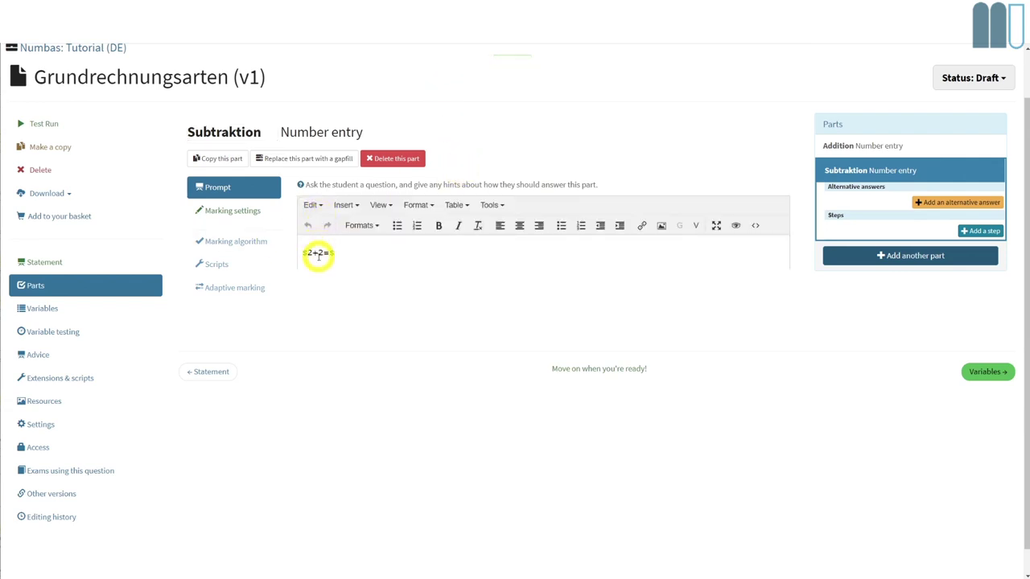
{"action": "left_click", "coordinate": [317, 252]}
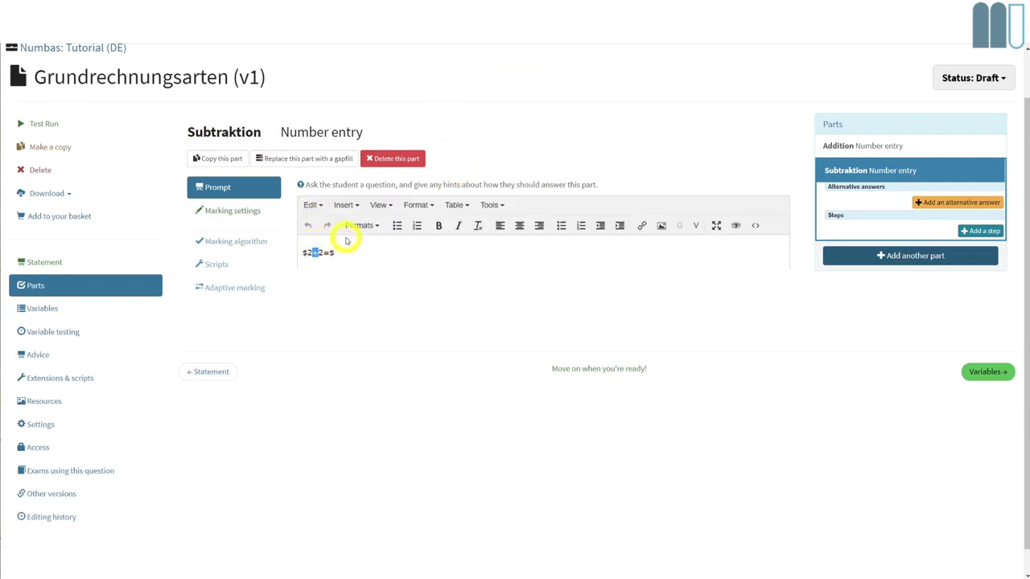
{"action": "type", "text": "-"}
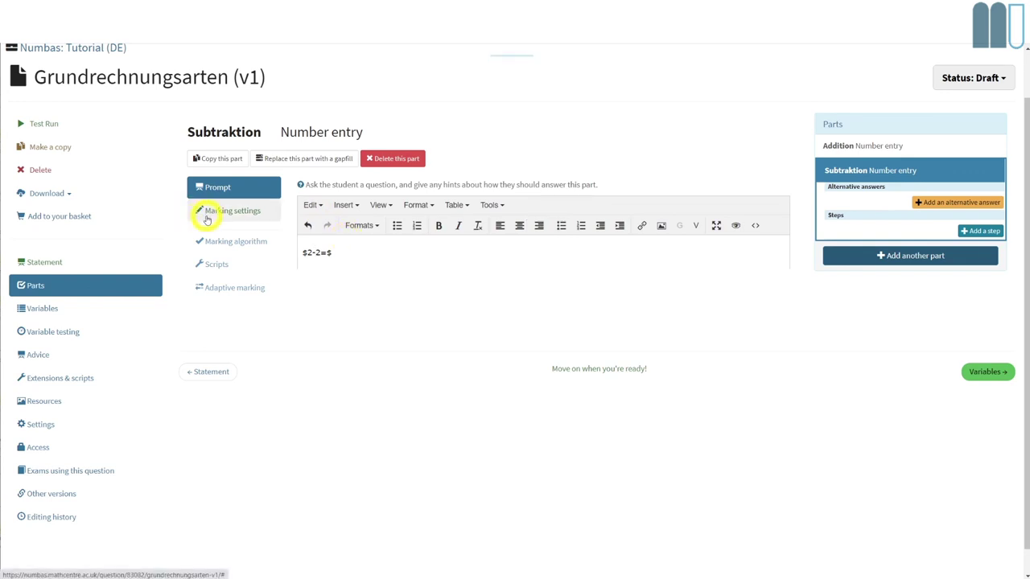
- Set the subtraction part's minimum and maximum accepted values to 0 and test-run the question
{"action": "left_click", "coordinate": [206, 210]}
{"action": "double_click", "coordinate": [481, 213]}
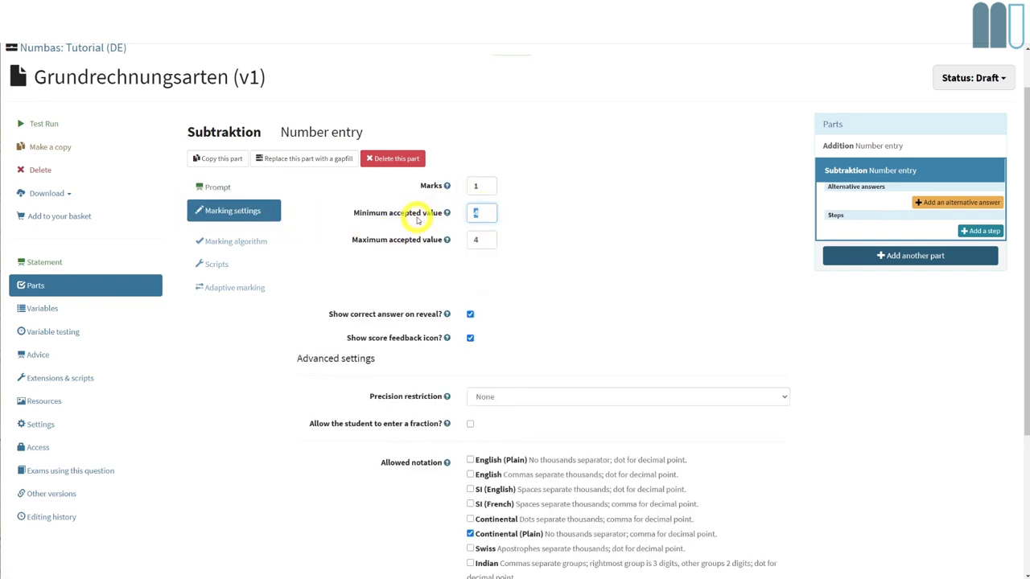
{"action": "type", "text": "0"}
{"action": "double_click", "coordinate": [480, 240]}
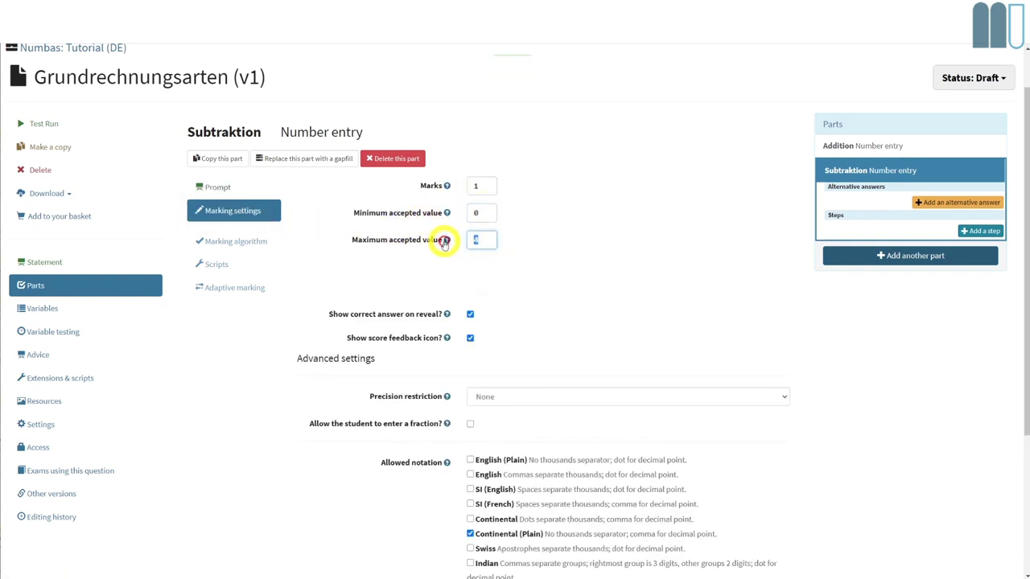
{"action": "type", "text": "0"}
{"action": "left_click", "coordinate": [48, 122]}
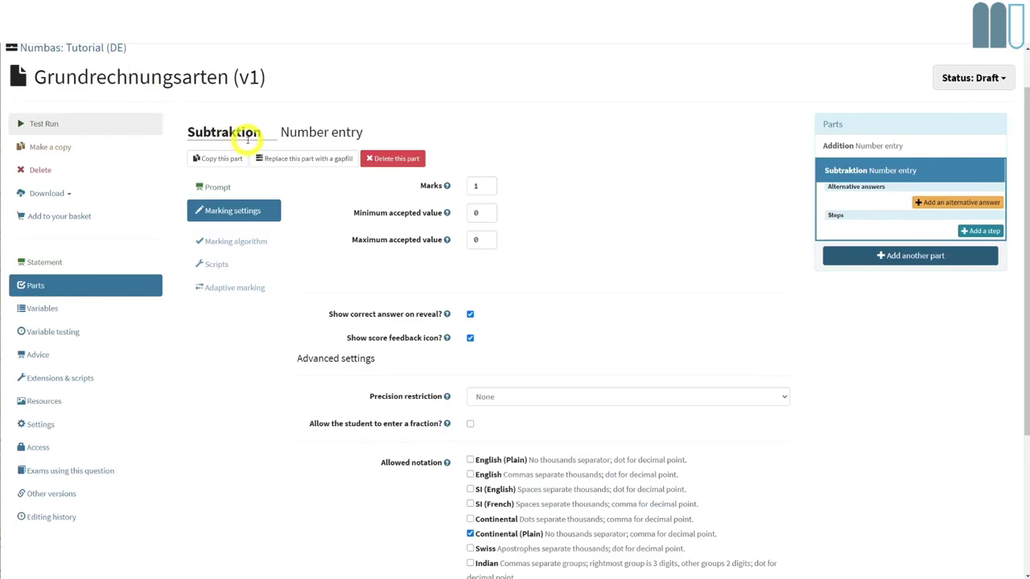
- Clear the custom names of the Subtraktion and Addition parts
{"action": "left_click_drag", "start_coordinate": [264, 132], "coordinate": [186, 128]}
{"action": "key", "text": "BackSpace"}
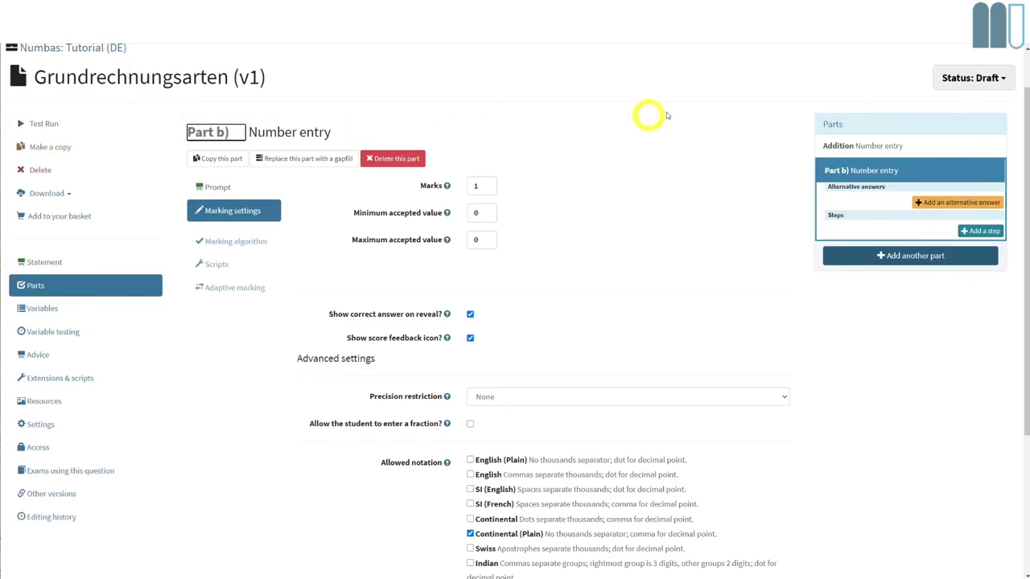
{"action": "left_click", "coordinate": [838, 146]}
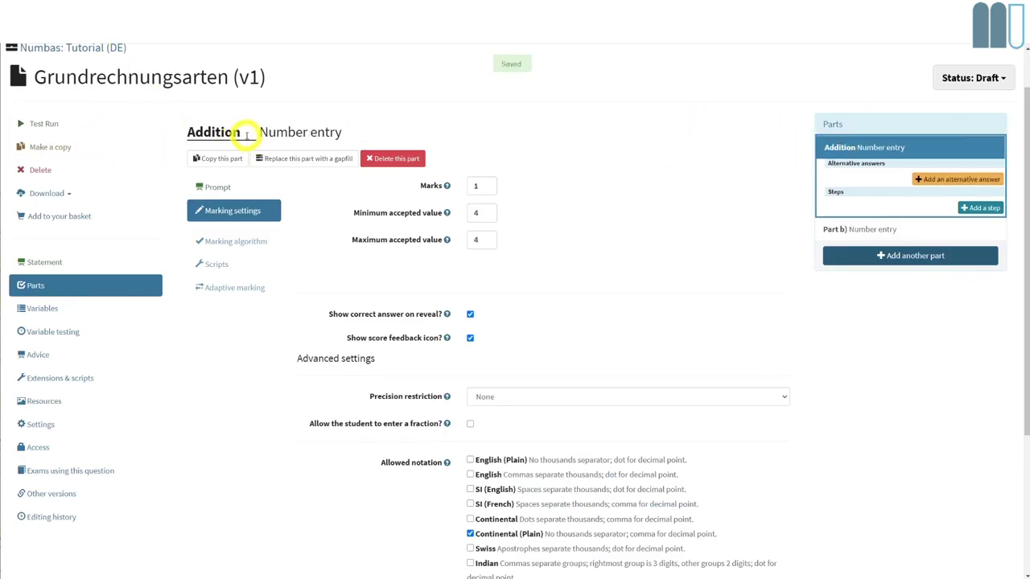
{"action": "left_click_drag", "start_coordinate": [245, 135], "coordinate": [168, 132]}
{"action": "key", "text": "BackSpace"}
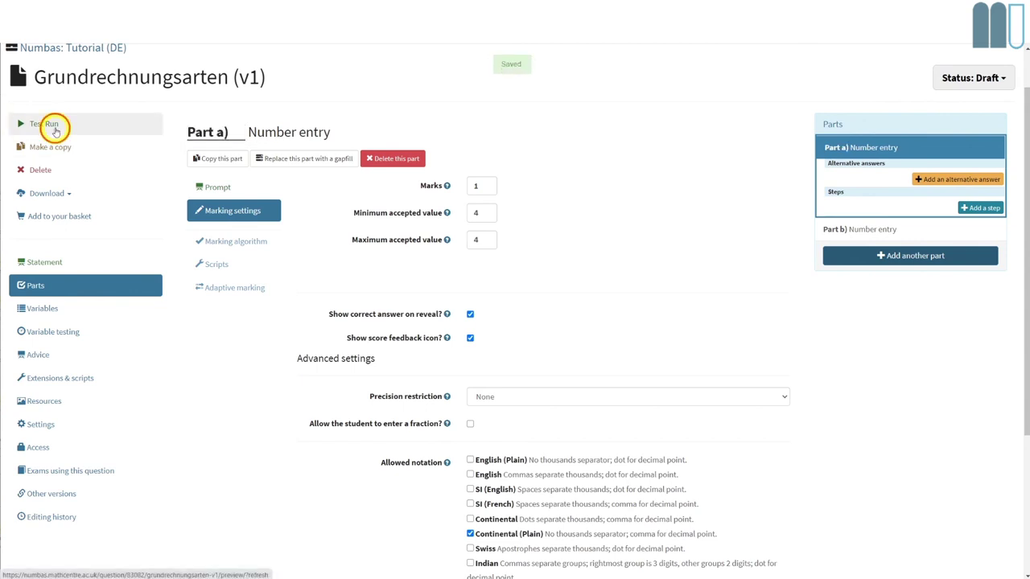
- Test-run the two-part question, submitting 0 as the answer to 2−2, and return to the question editor
{"action": "left_click", "coordinate": [48, 126]}
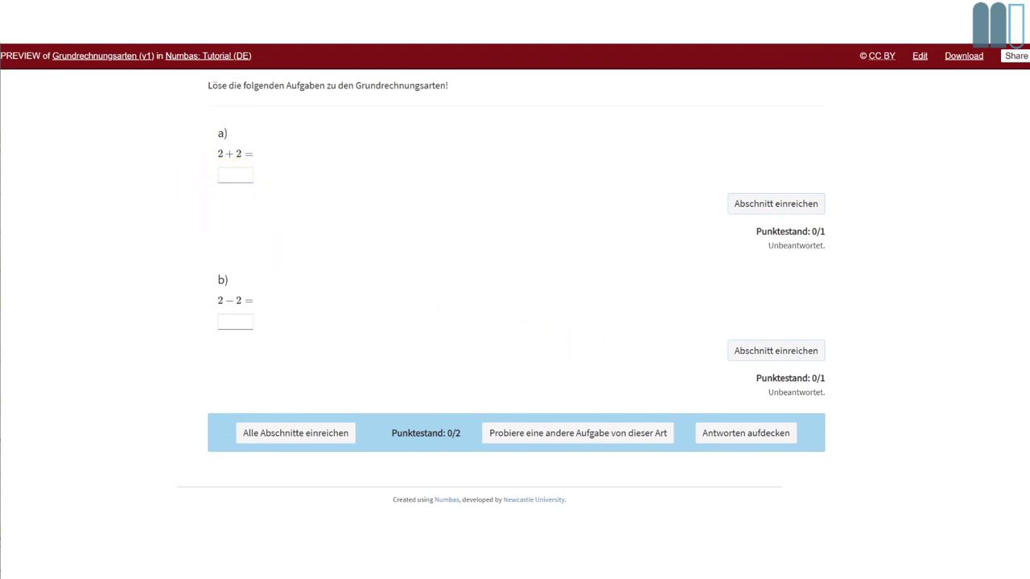
{"action": "left_click", "coordinate": [231, 324]}
{"action": "type", "text": "0"}
{"action": "left_click", "coordinate": [778, 347]}
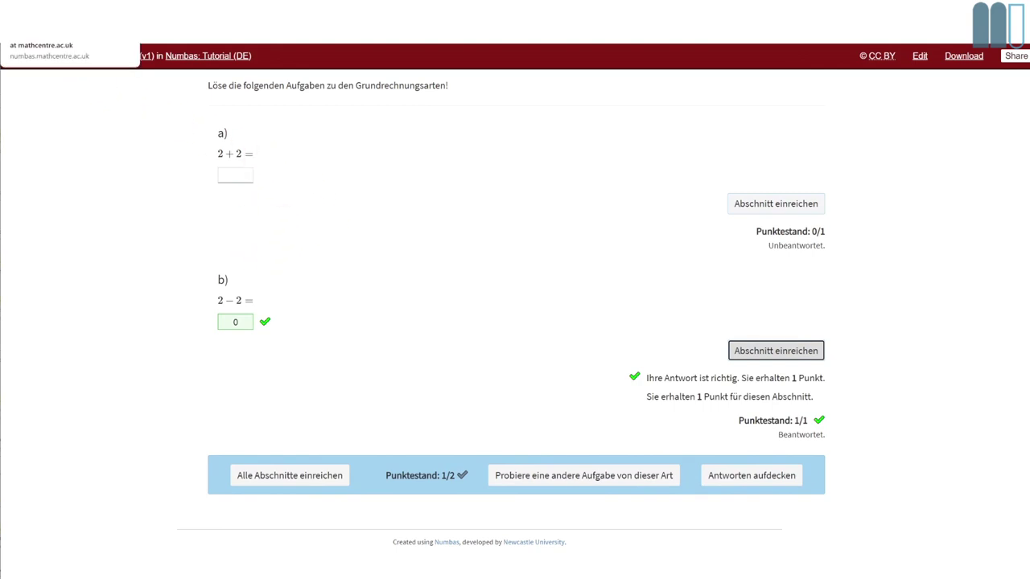
{"action": "key", "text": "ctrl+w"}
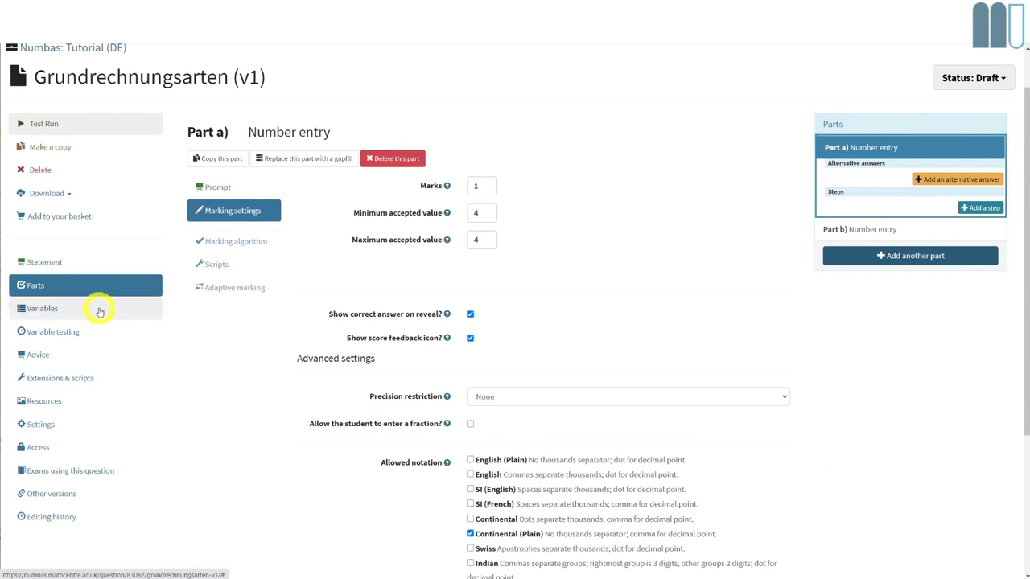
- Add a question variable named a with the JME code value random(1..20)
{"action": "left_click", "coordinate": [40, 311]}
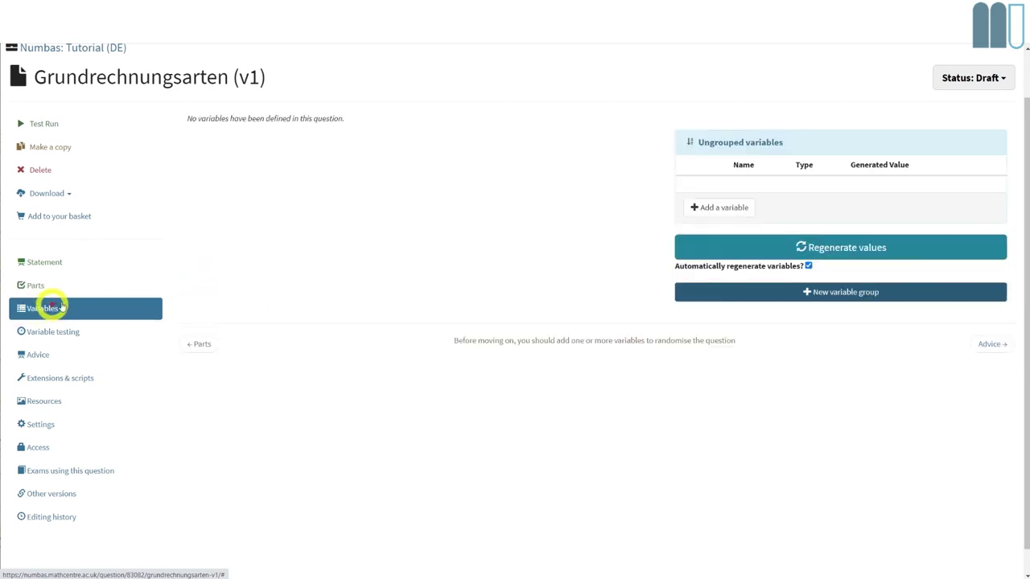
{"action": "left_click", "coordinate": [714, 211]}
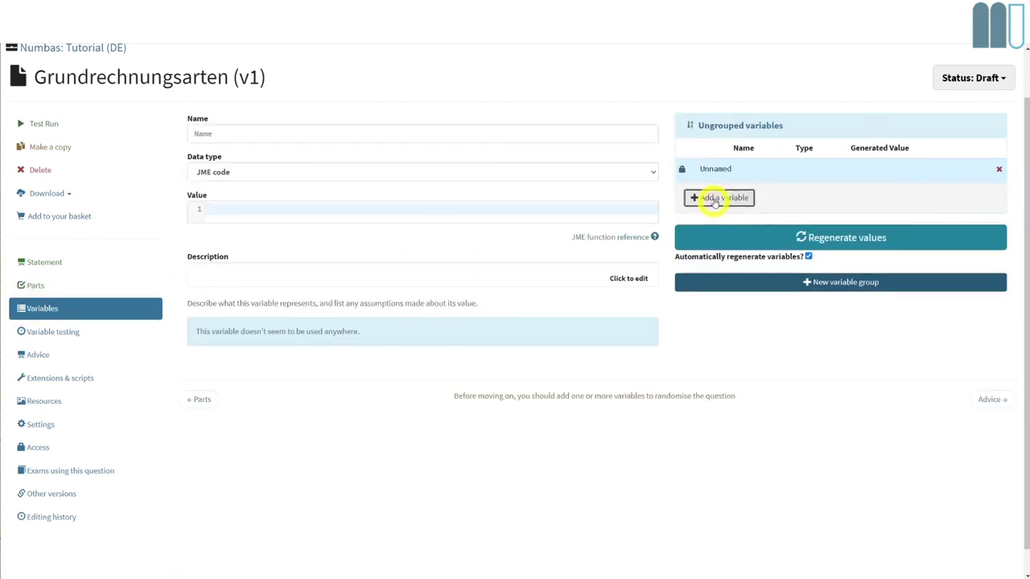
{"action": "left_click", "coordinate": [144, 96]}
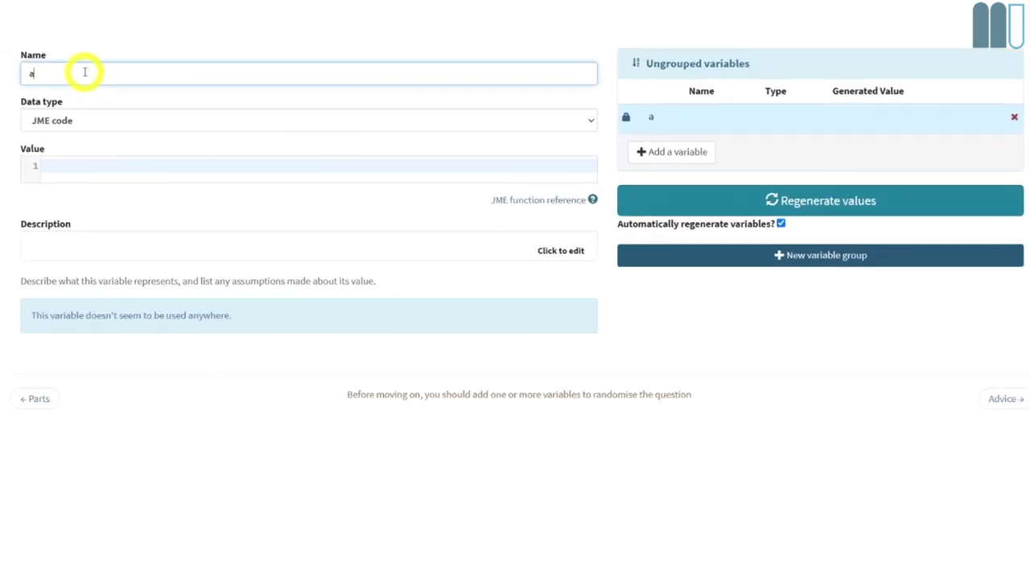
{"action": "left_click", "coordinate": [71, 159]}
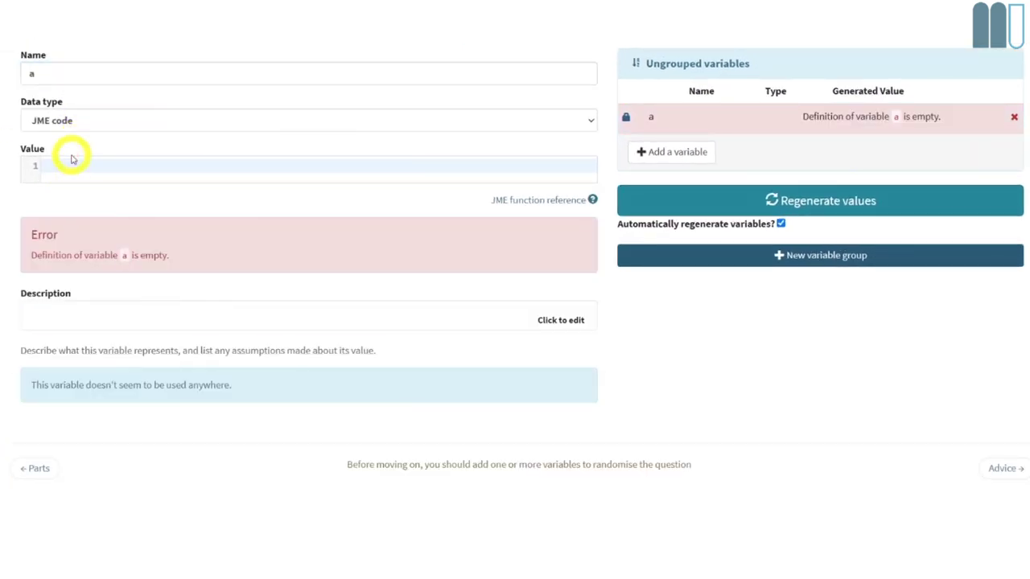
{"action": "type", "text": "random("}
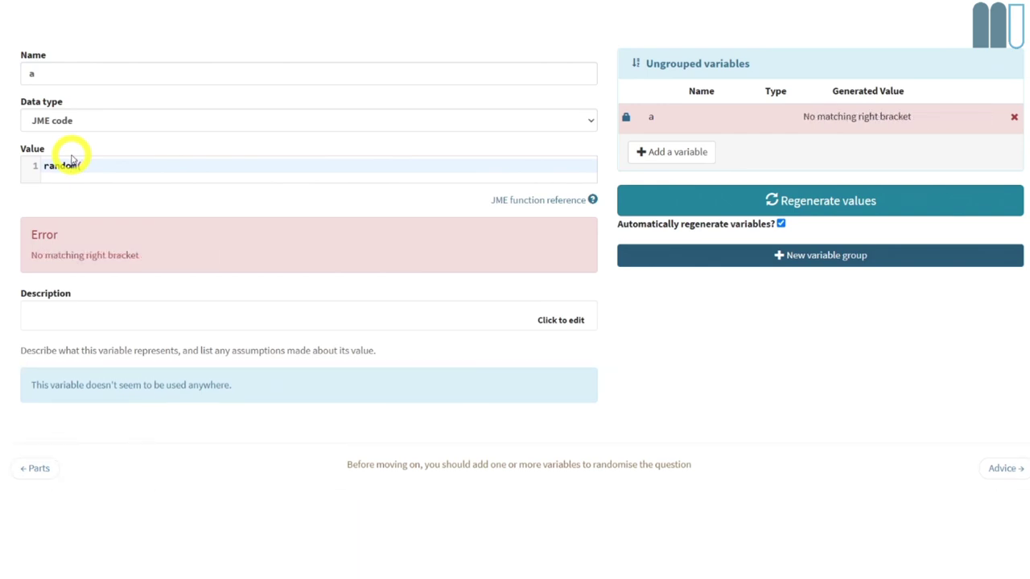
{"action": "type", "text": "1..20)"}
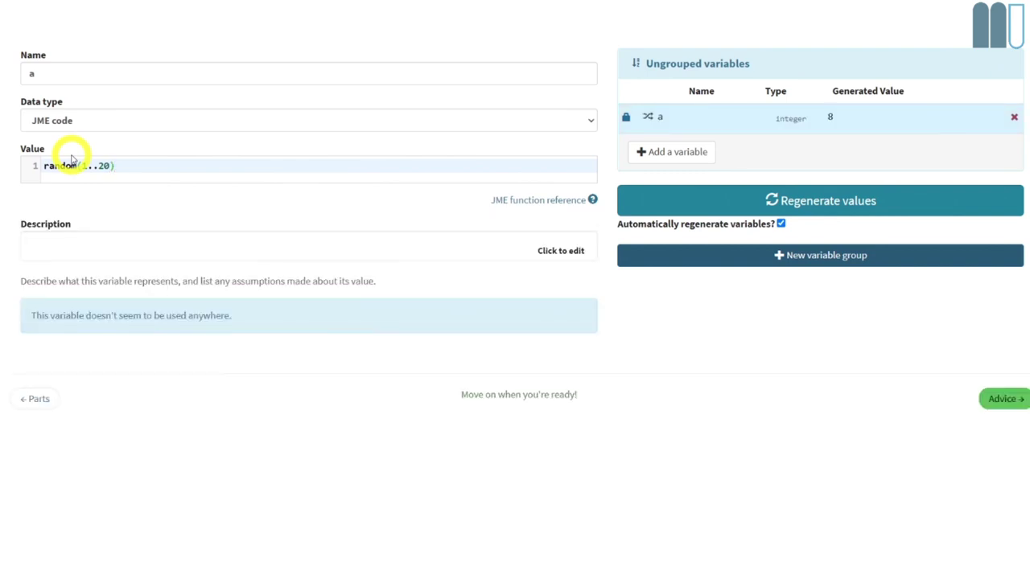
- Regenerate the variable values several times to check the random results for a
{"action": "left_click", "coordinate": [768, 203]}
{"action": "left_click", "coordinate": [769, 203]}
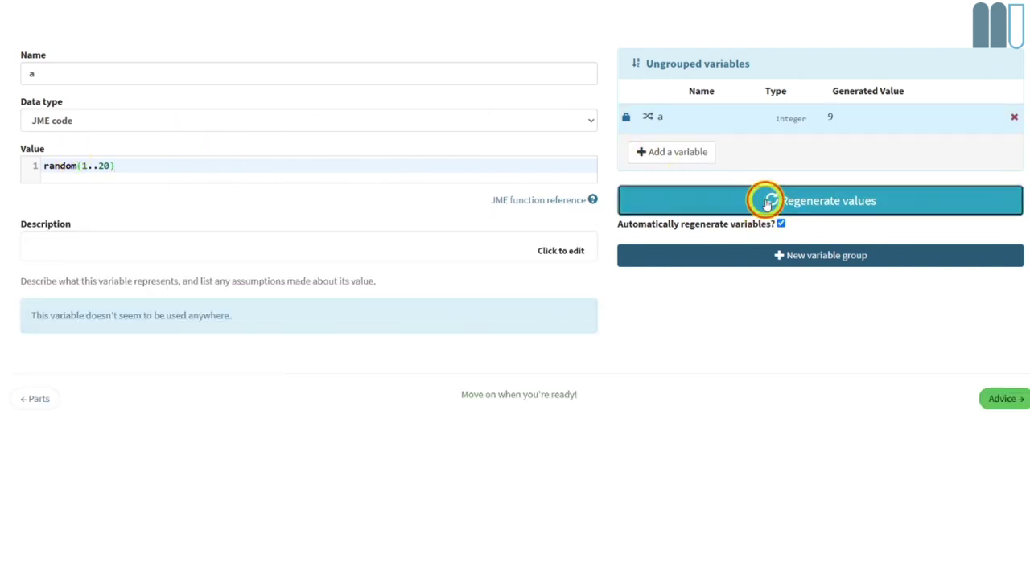
{"action": "left_click", "coordinate": [768, 203]}
{"action": "left_click", "coordinate": [768, 203]}
{"action": "left_click", "coordinate": [768, 203]}
{"action": "left_click", "coordinate": [766, 201]}
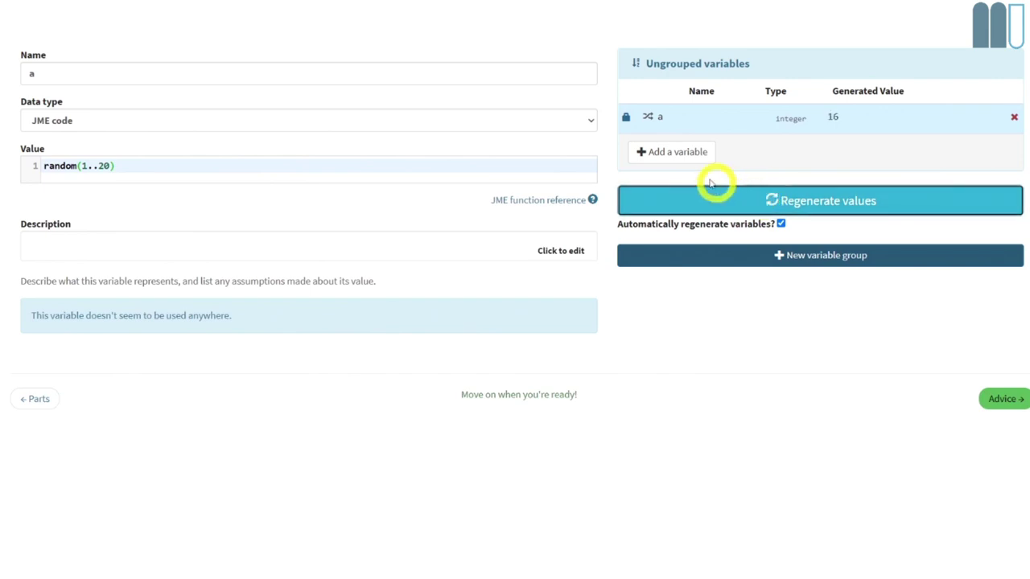
- Add a second variable named b with the JME code value random(10..99)
{"action": "left_click", "coordinate": [690, 153]}
{"action": "left_click", "coordinate": [88, 71]}
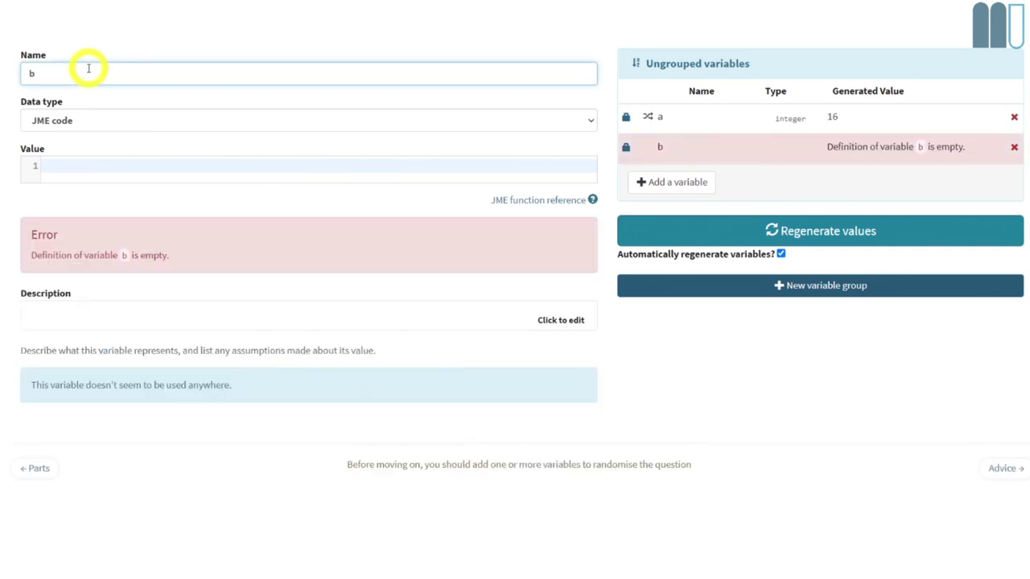
{"action": "left_click", "coordinate": [119, 168]}
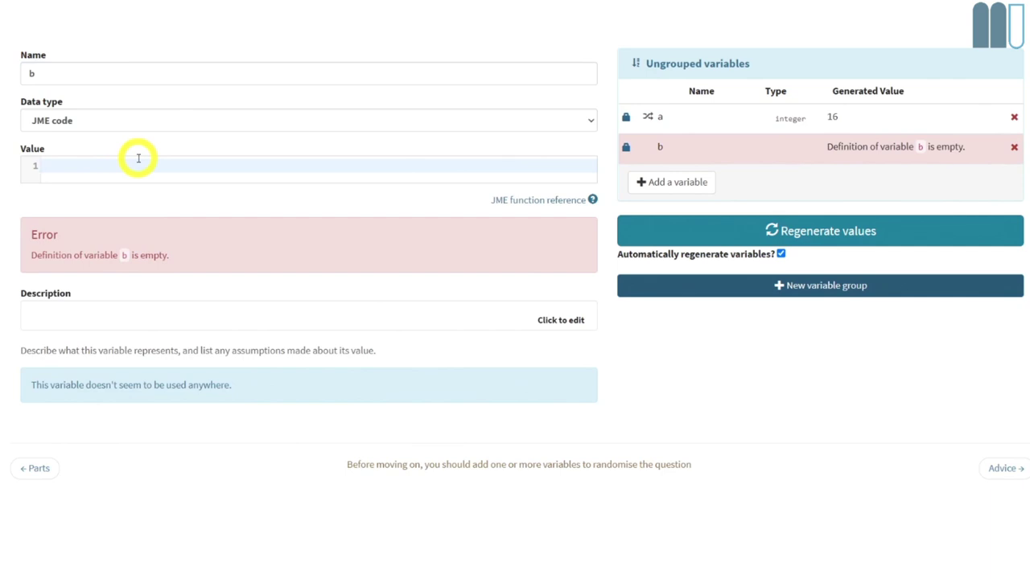
{"action": "type", "text": "random("}
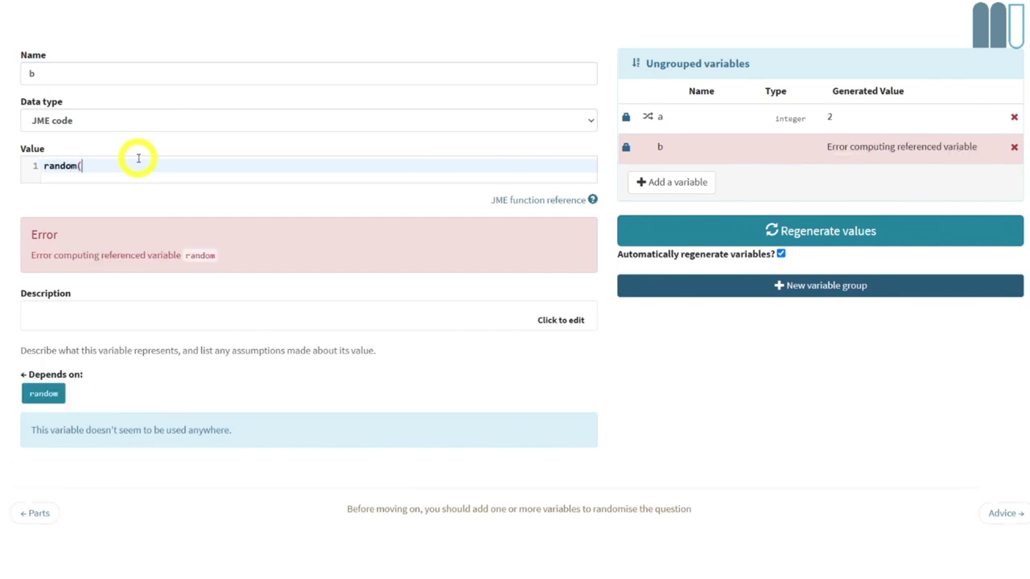
{"action": "type", "text": "10..20)"}
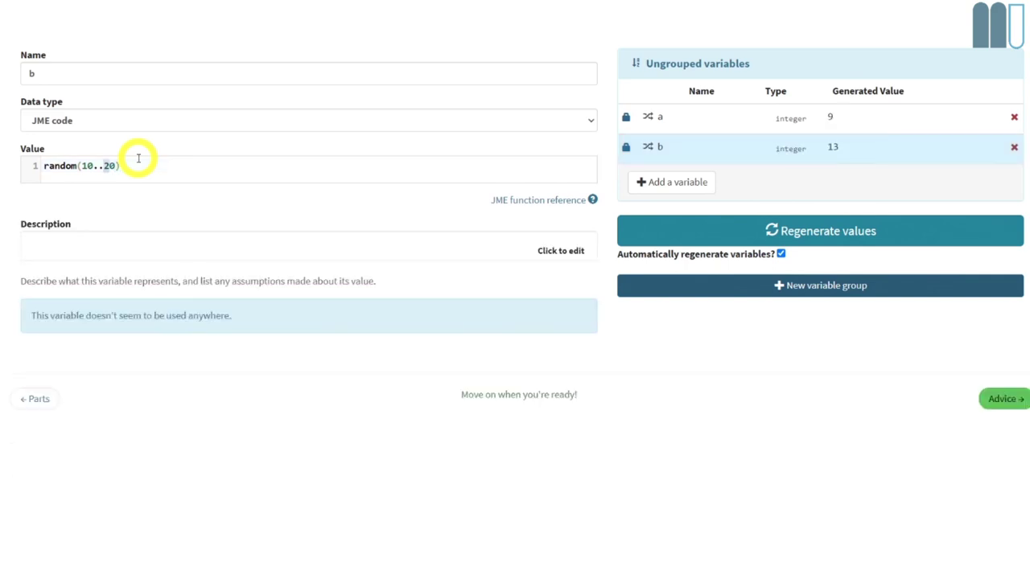
{"action": "type", "text": "99"}
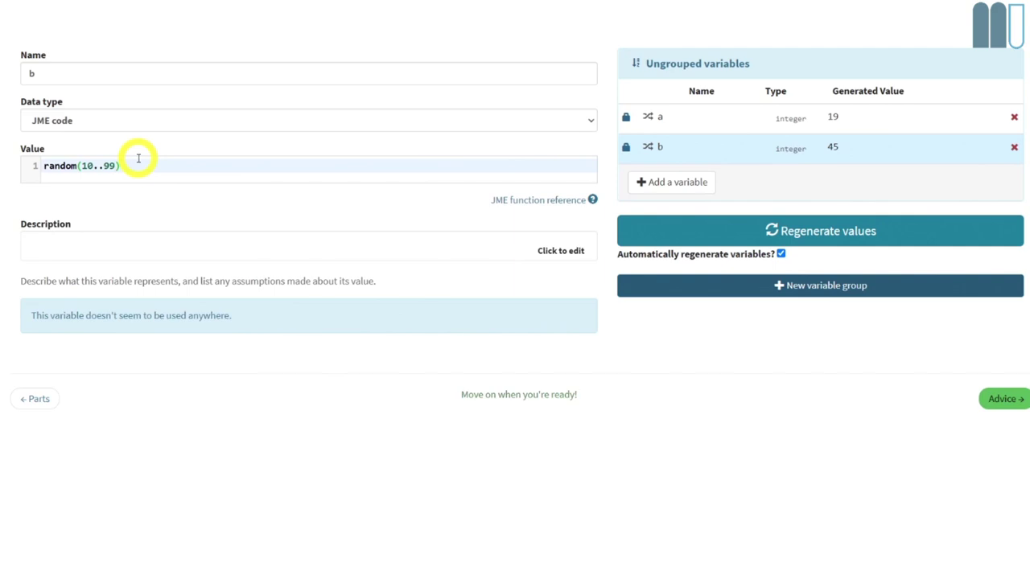
- Turn off automatic regeneration of variables and manually regenerate the values of a and b several times
{"action": "left_click", "coordinate": [774, 239]}
{"action": "left_click", "coordinate": [777, 241]}
{"action": "left_click", "coordinate": [776, 241]}
{"action": "left_click", "coordinate": [776, 242]}
{"action": "left_click", "coordinate": [776, 242]}
{"action": "left_click", "coordinate": [776, 241]}
{"action": "left_click", "coordinate": [777, 242]}
{"action": "left_click", "coordinate": [776, 242]}
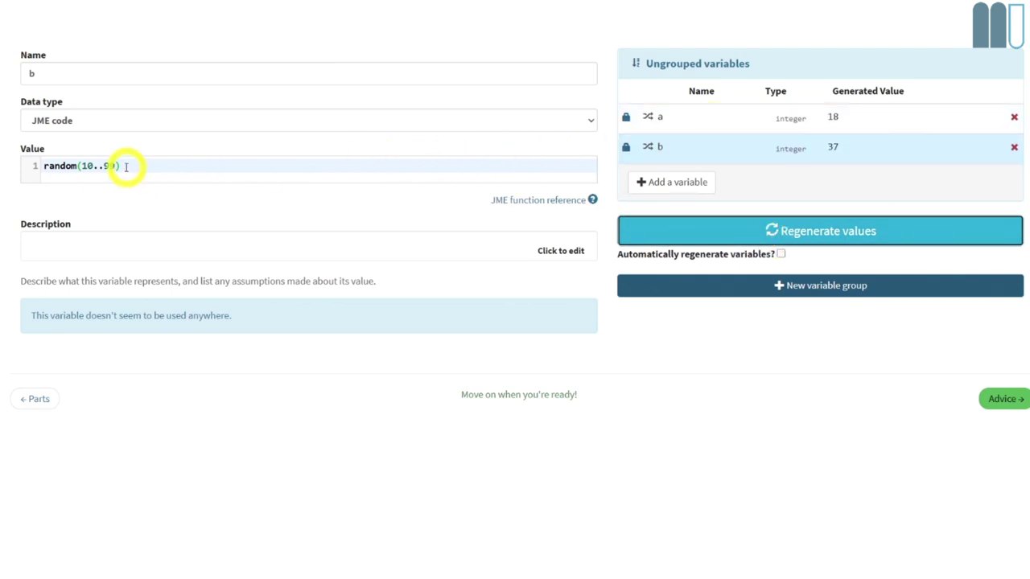
- Change the value of variable b to random(20..99) and the value of variable a to random(10..20)
{"action": "left_click", "coordinate": [97, 166]}
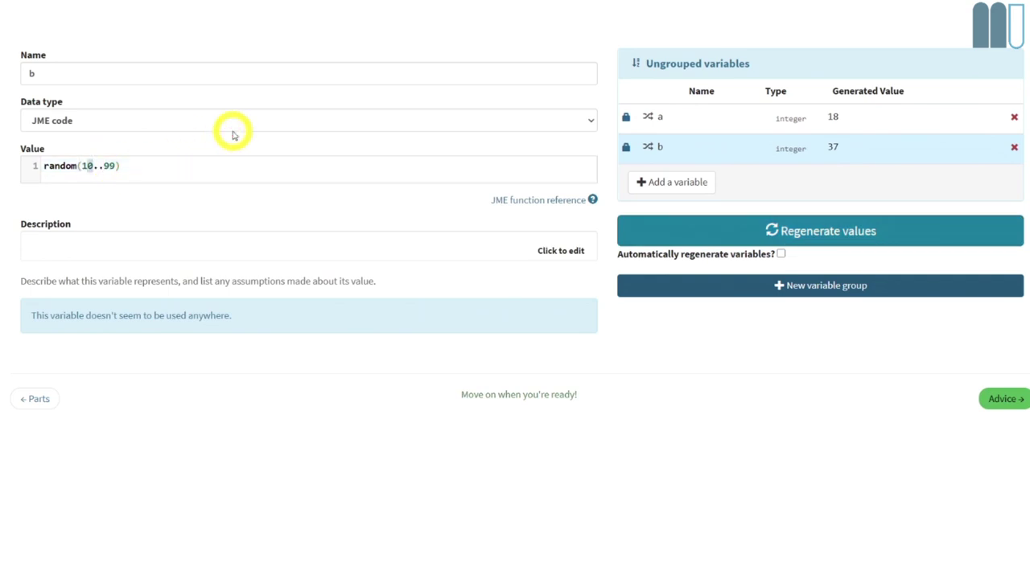
{"action": "key", "text": "BackSpace"}
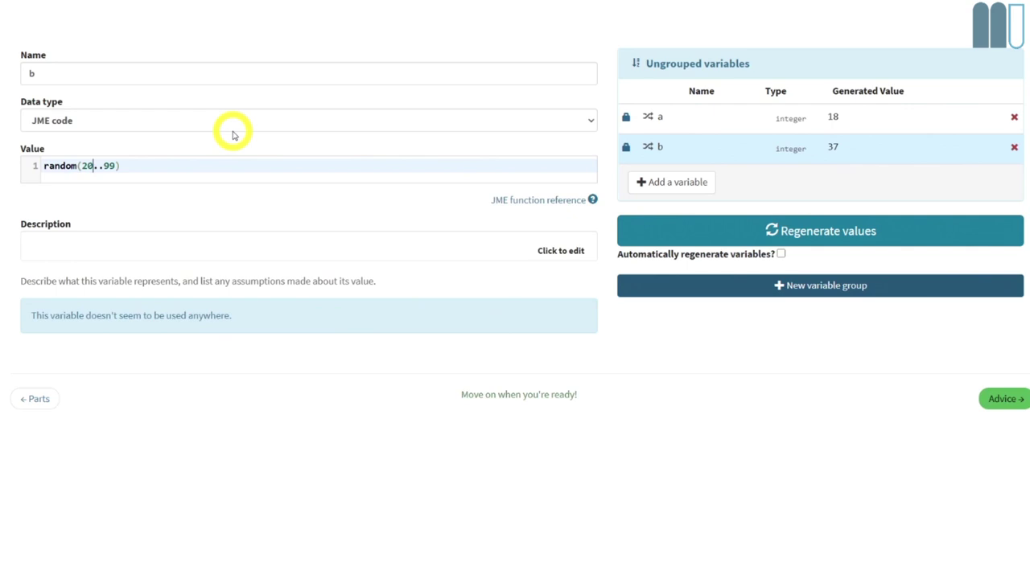
{"action": "left_click", "coordinate": [709, 123]}
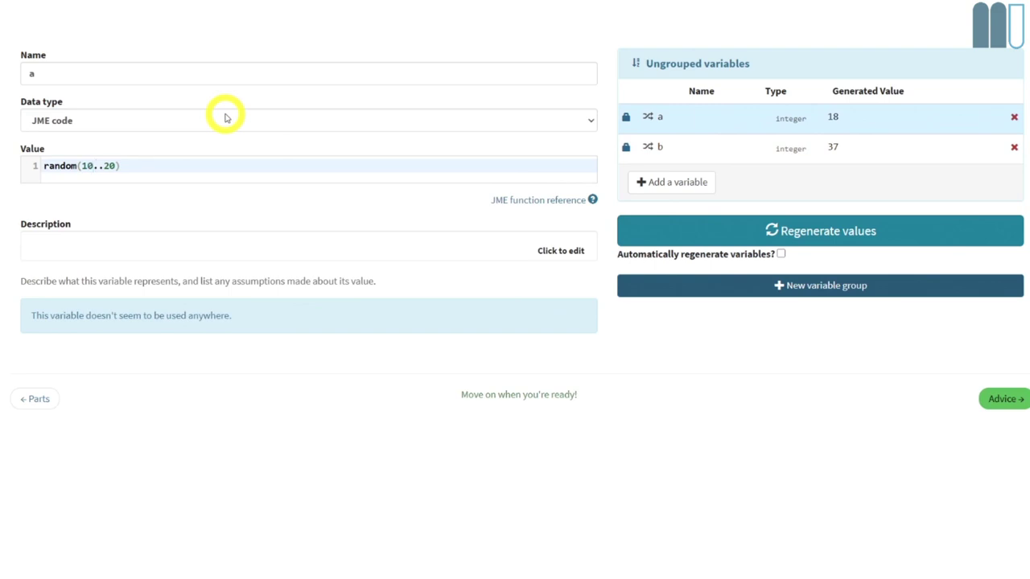
- Regenerate the values repeatedly to check a and b with their adjusted ranges
{"action": "left_click", "coordinate": [808, 241]}
{"action": "left_click", "coordinate": [808, 242]}
{"action": "left_click", "coordinate": [808, 241]}
{"action": "left_click", "coordinate": [808, 241]}
{"action": "left_click", "coordinate": [808, 242]}
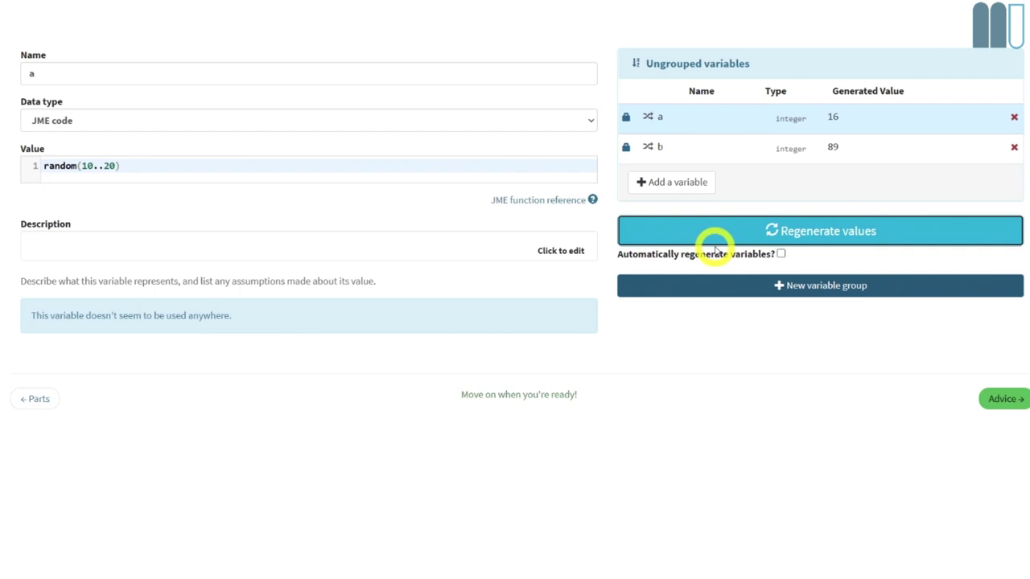
- Add a variable named sum with the value a+b
{"action": "left_click", "coordinate": [690, 188]}
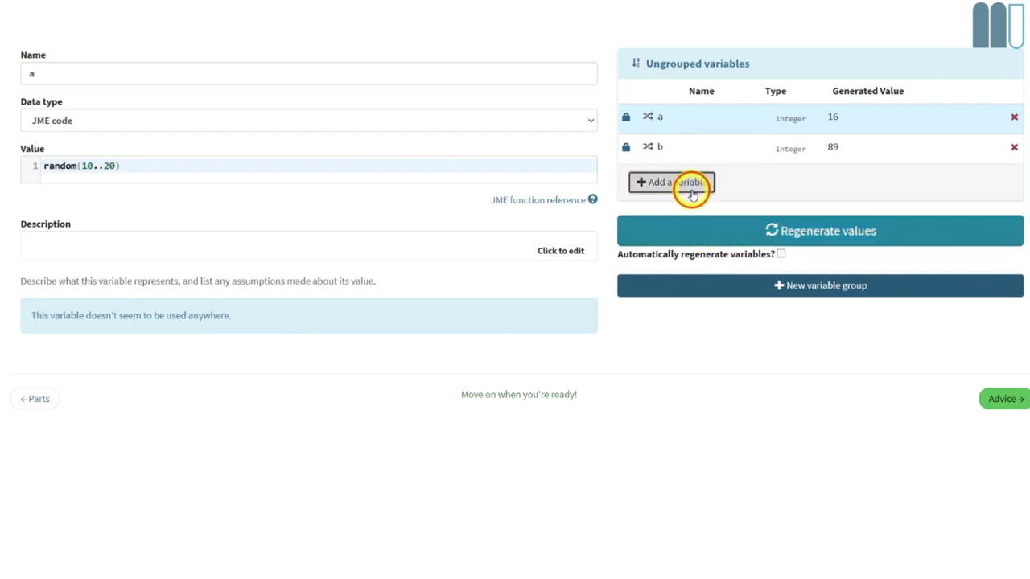
{"action": "left_click", "coordinate": [135, 76]}
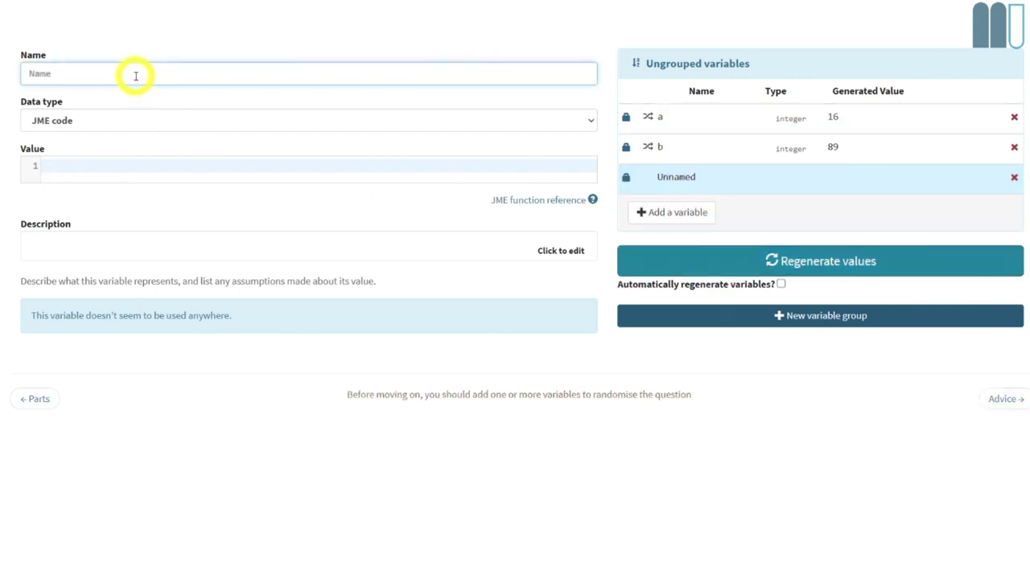
{"action": "type", "text": "sum"}
{"action": "left_click", "coordinate": [125, 168]}
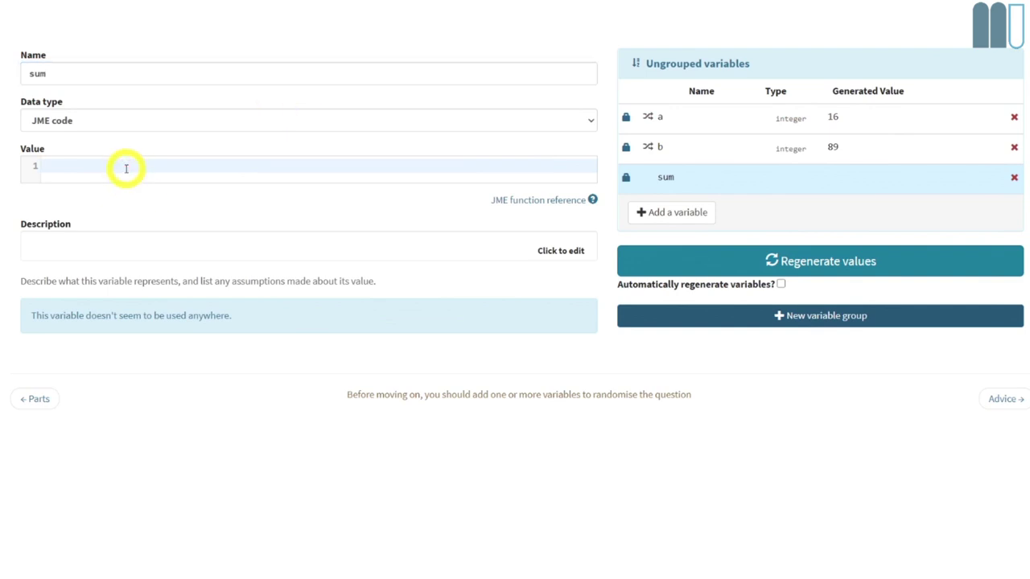
{"action": "type", "text": "a"}
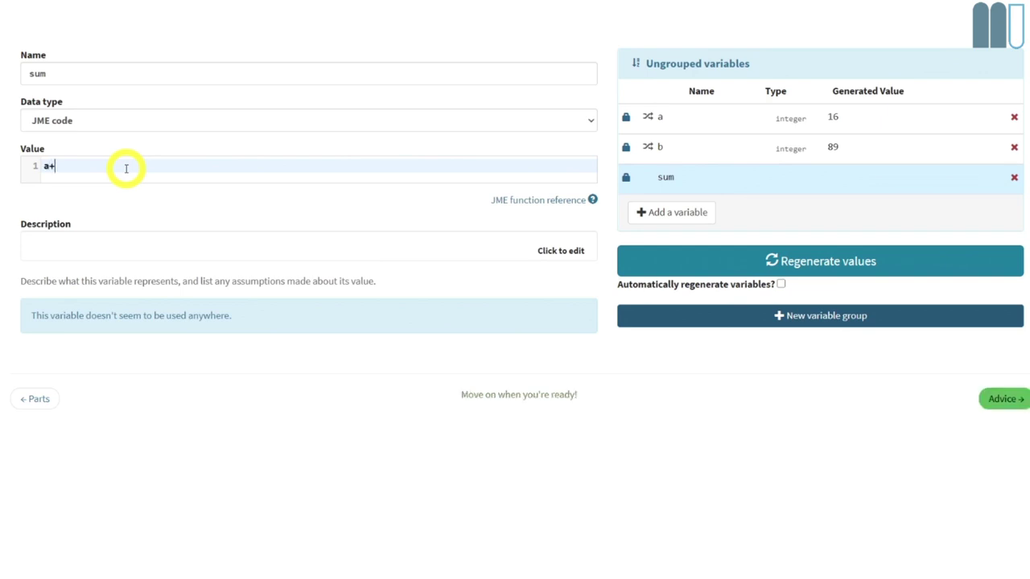
{"action": "type", "text": "+b"}
- Add another blank variable and regenerate the values to check how sum depends on a and b
{"action": "left_click", "coordinate": [672, 213]}
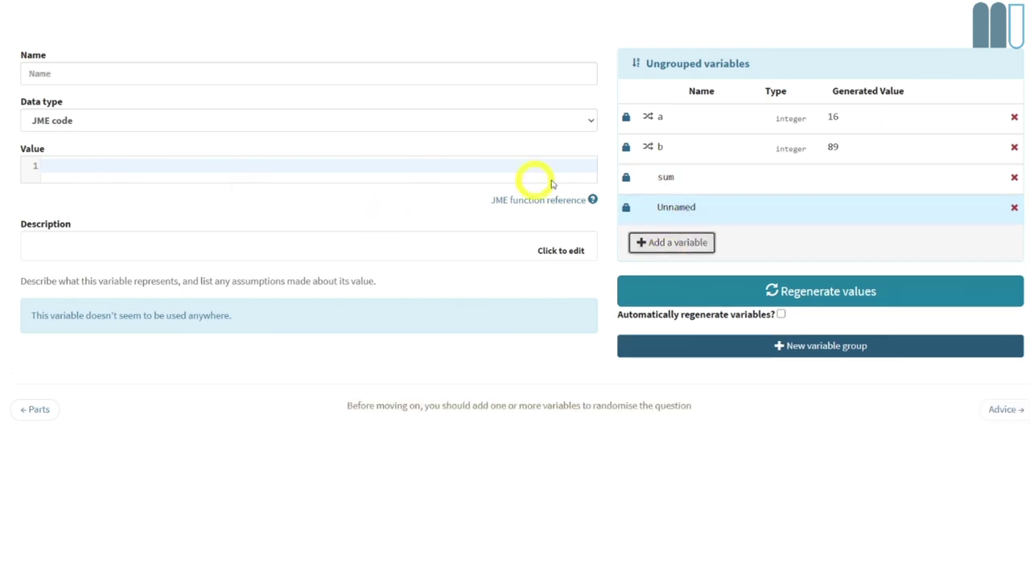
{"action": "left_click", "coordinate": [768, 293]}
{"action": "left_click", "coordinate": [770, 291]}
{"action": "left_click", "coordinate": [774, 286]}
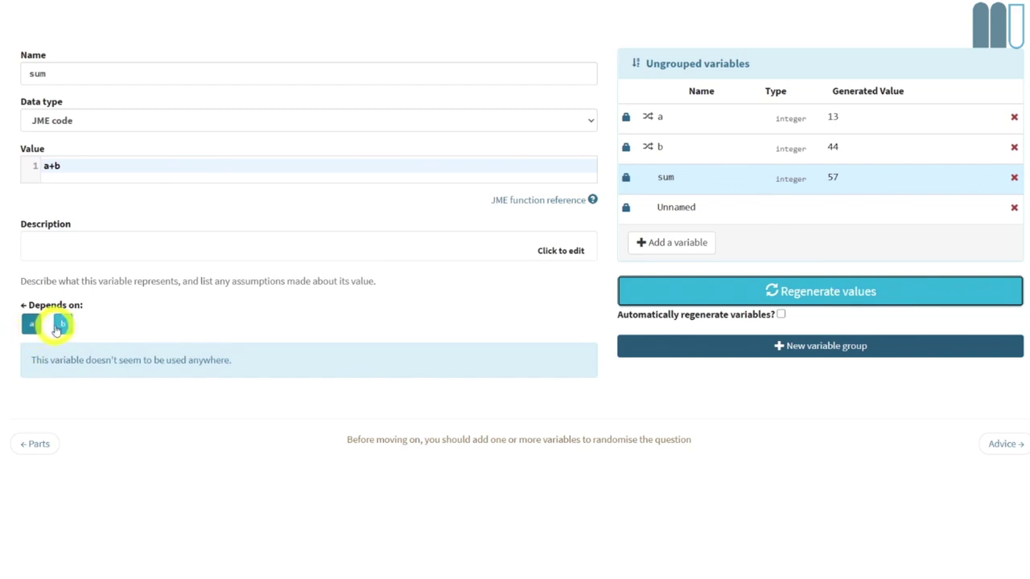
- Name the blank variable dif and set its value to b-a
{"action": "left_click", "coordinate": [674, 210]}
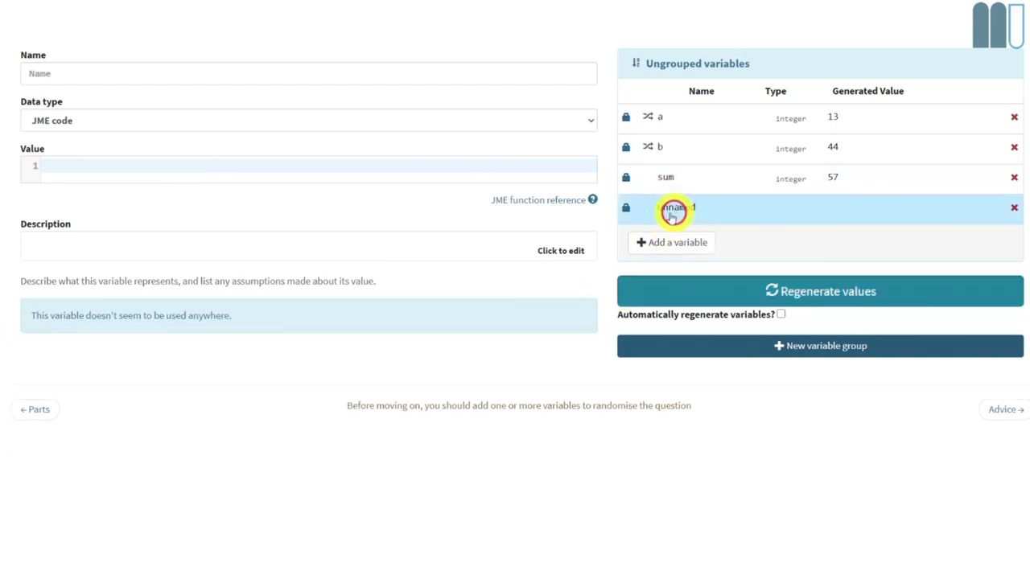
{"action": "left_click", "coordinate": [58, 78]}
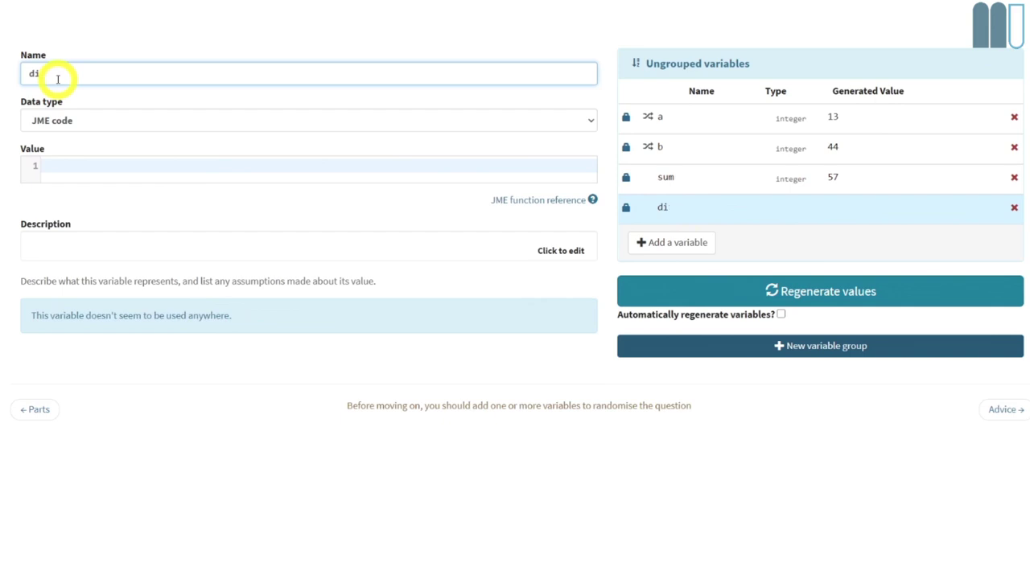
{"action": "left_click", "coordinate": [75, 166]}
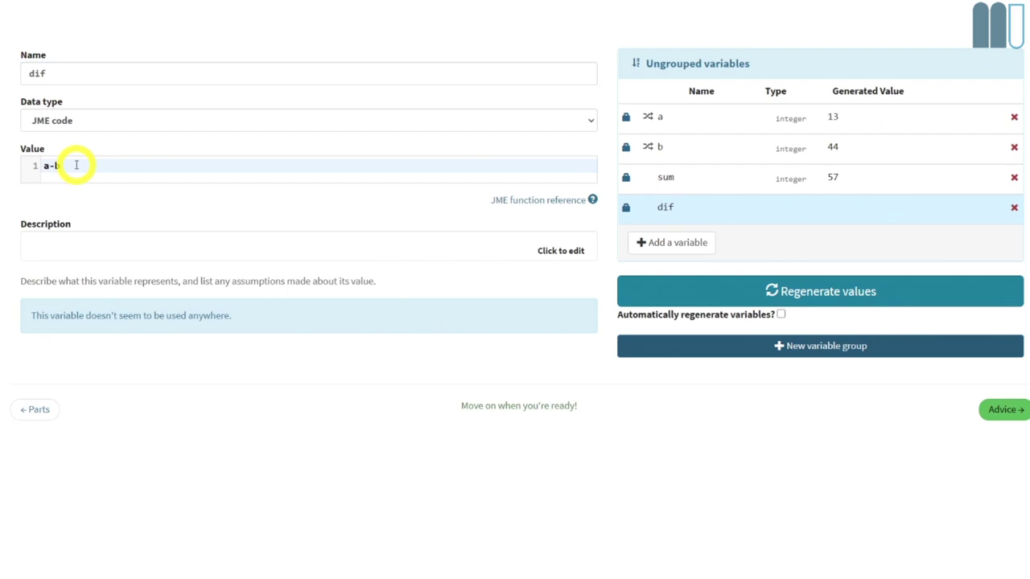
{"action": "key", "text": "ctrl+a"}
{"action": "type", "text": "b"}
- Regenerate the values many times to check the results of sum and dif
{"action": "left_click", "coordinate": [804, 293]}
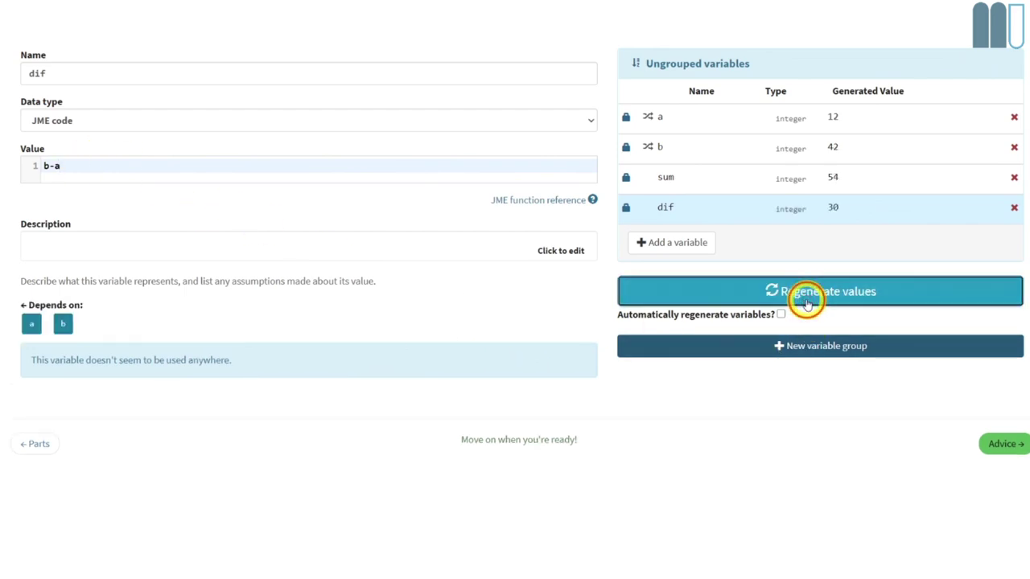
{"action": "left_click", "coordinate": [806, 300]}
{"action": "left_click", "coordinate": [806, 299]}
{"action": "left_click", "coordinate": [806, 300]}
{"action": "left_click", "coordinate": [807, 300]}
{"action": "left_click", "coordinate": [807, 300]}
{"action": "left_click", "coordinate": [807, 300]}
{"action": "left_click", "coordinate": [807, 300]}
{"action": "left_click", "coordinate": [807, 300]}
{"action": "left_click", "coordinate": [807, 301]}
{"action": "left_click", "coordinate": [807, 300]}
{"action": "left_click", "coordinate": [807, 301]}
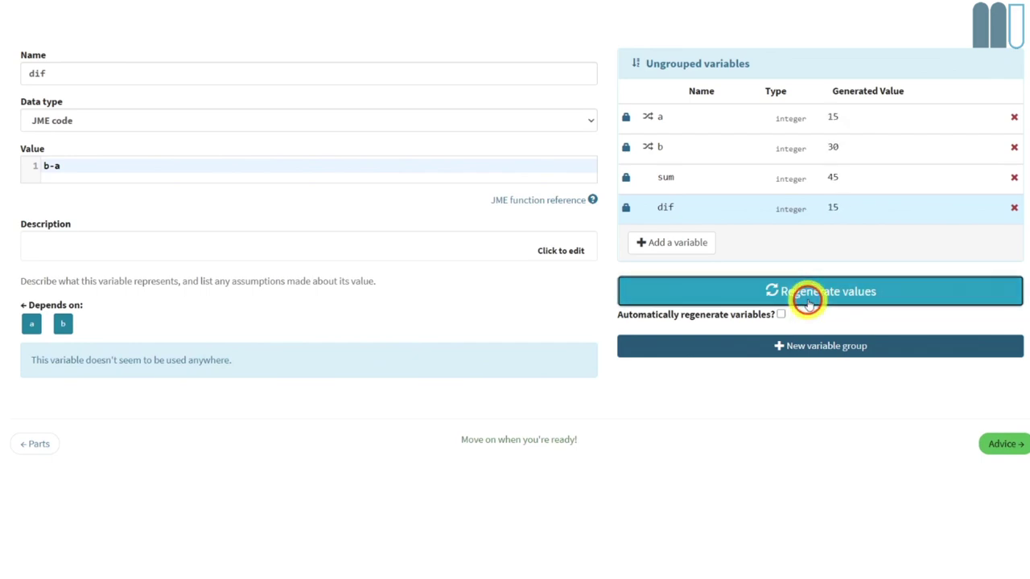
{"action": "left_click", "coordinate": [808, 304]}
{"action": "left_click", "coordinate": [807, 304]}
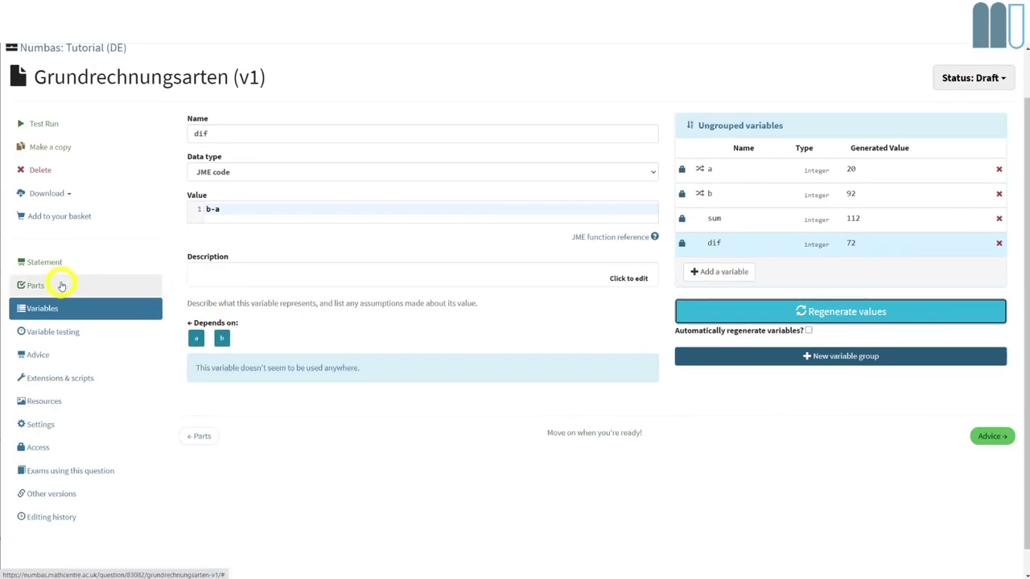
- Set the minimum and maximum accepted values of Part a) to the variable sum
{"action": "left_click", "coordinate": [61, 286]}
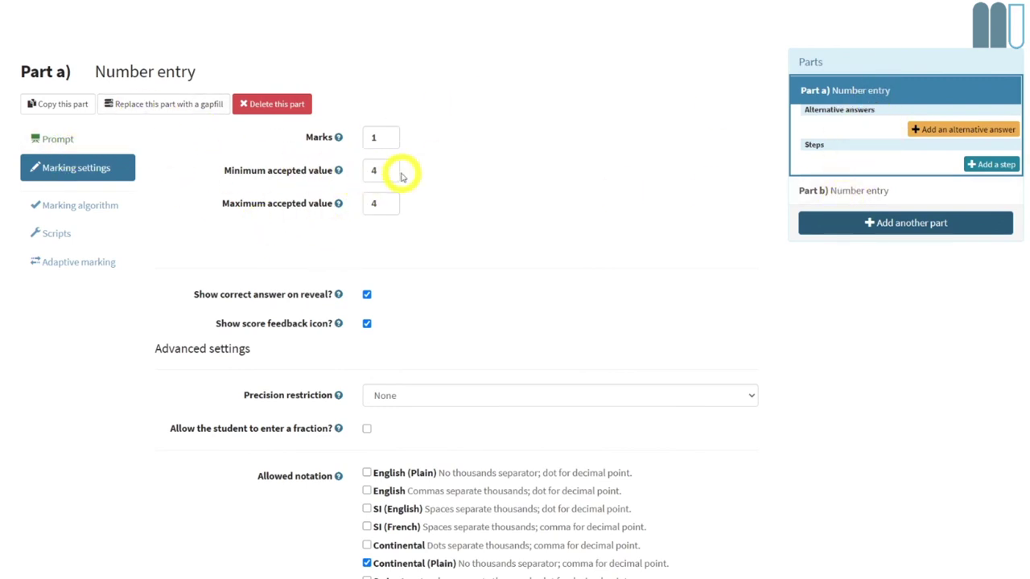
{"action": "left_click_drag", "start_coordinate": [359, 170], "coordinate": [389, 163]}
{"action": "type", "text": "sum"}
{"action": "key", "text": "Tab"}
{"action": "type", "text": "sum"}
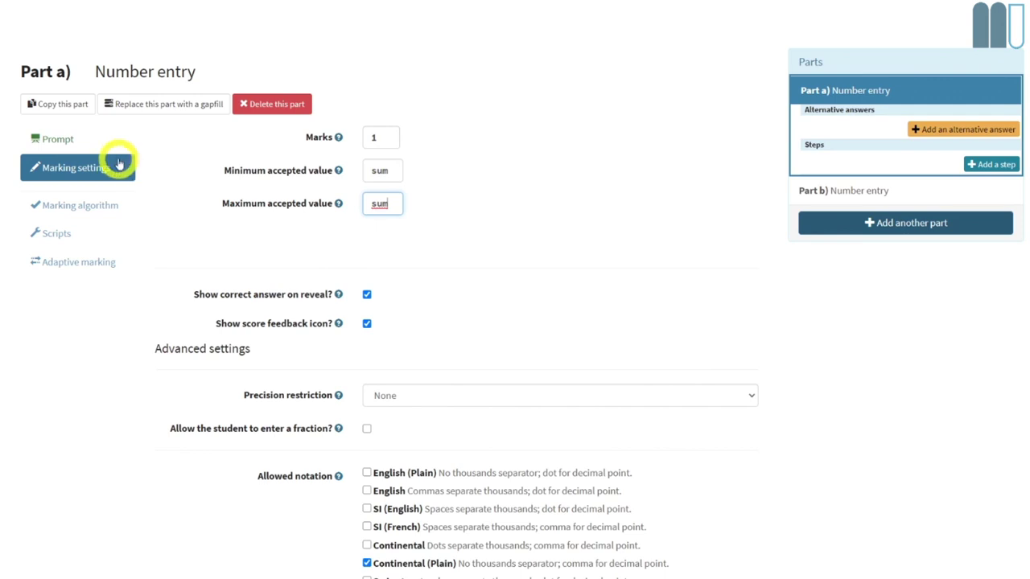
- Replace the two fixed numbers in Part a)'s prompt with variables so that it reads $\var{b}+\var{a}=$
{"action": "left_click", "coordinate": [71, 142]}
{"action": "left_click", "coordinate": [224, 181]}
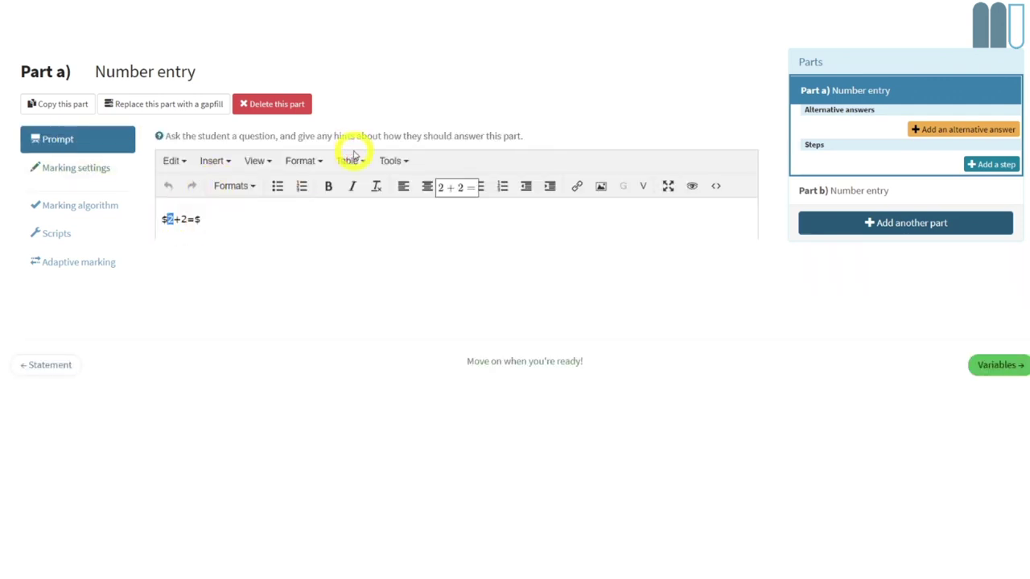
{"action": "key", "text": "shift+Right"}
{"action": "type", "text": "\\var"}
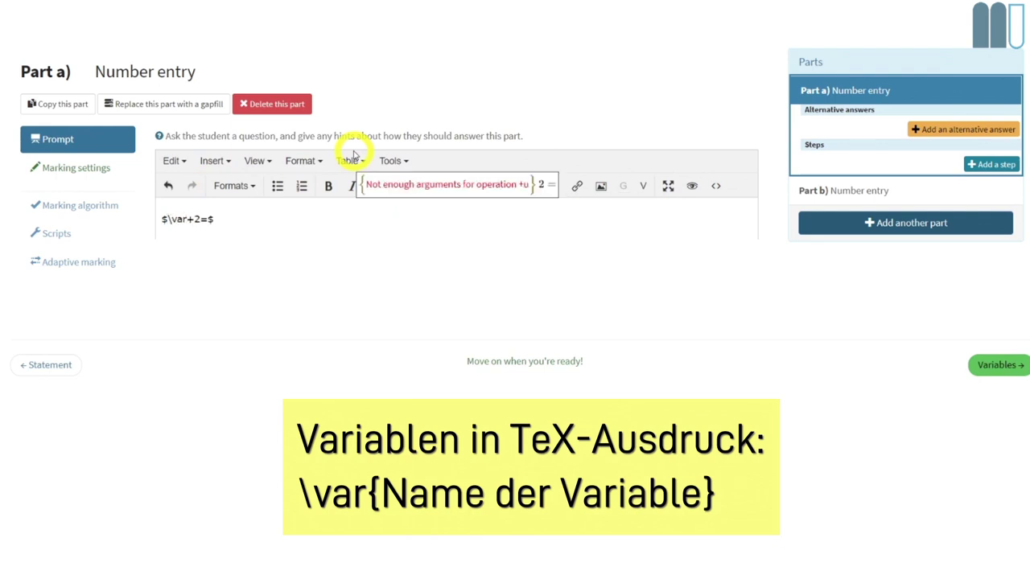
{"action": "type", "text": "{}"}
{"action": "key", "text": "Left"}
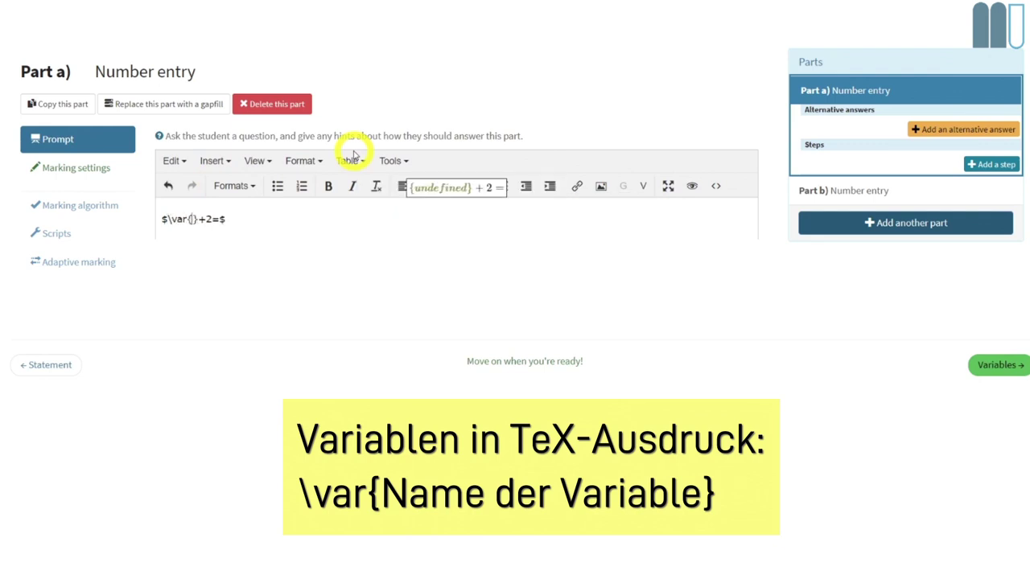
{"action": "type", "text": "b"}
{"action": "key", "text": "shift+Right"}
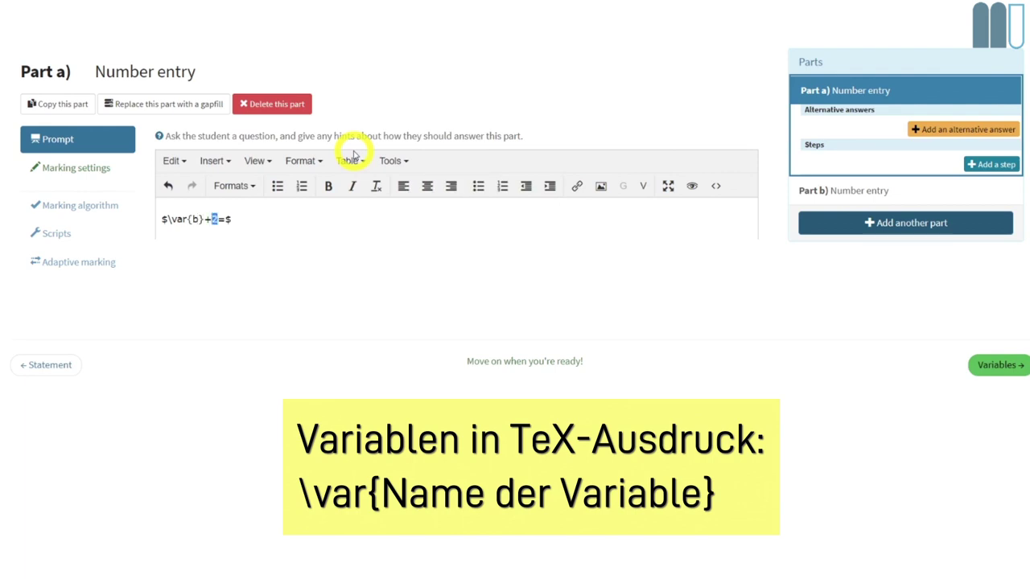
{"action": "type", "text": "\\var{a"}
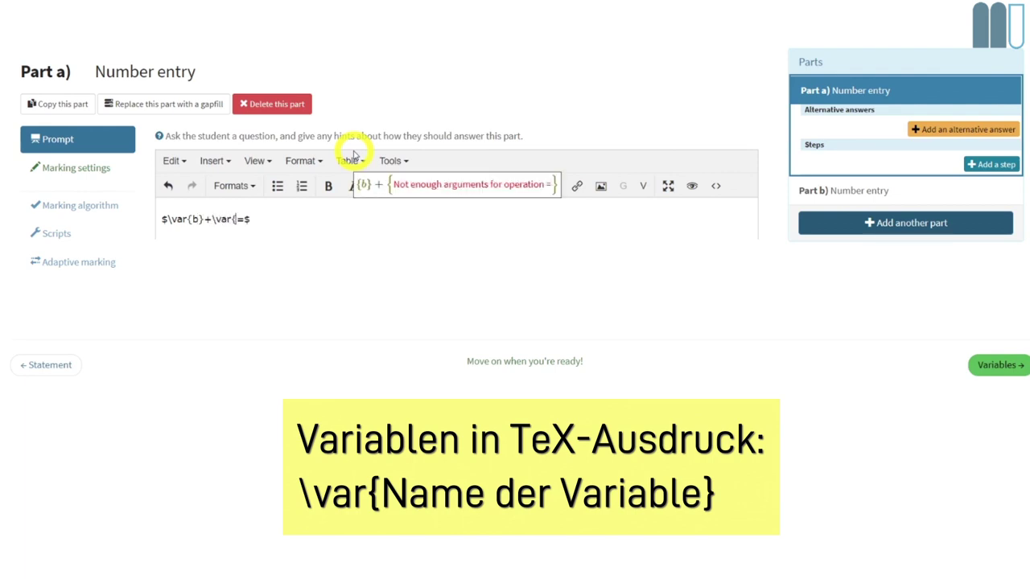
{"action": "type", "text": "}"}
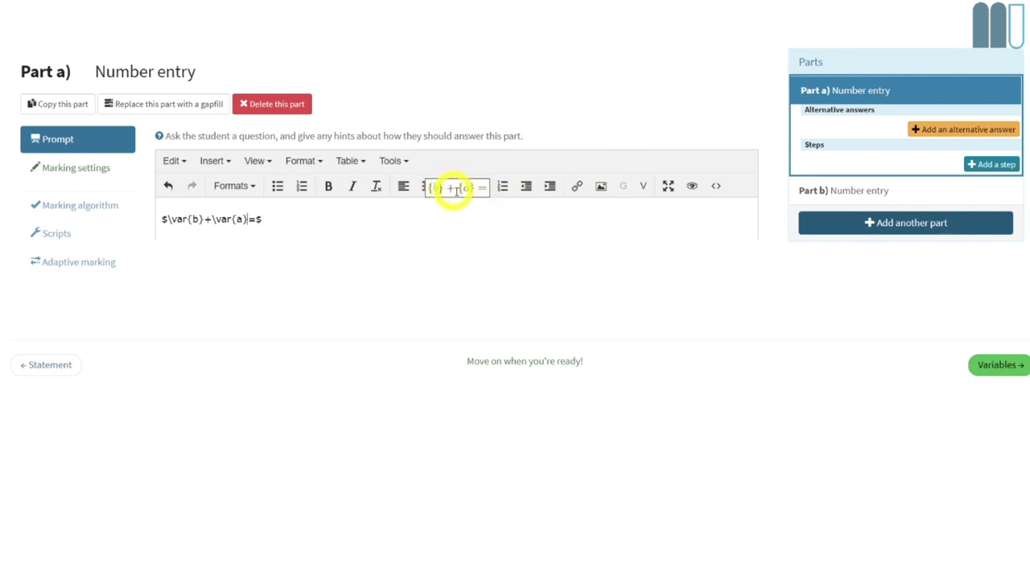
- Preview Part a)'s prompt and regenerate the variables several times to check the displayed addition
{"action": "left_click", "coordinate": [269, 161]}
{"action": "left_click", "coordinate": [286, 235]}
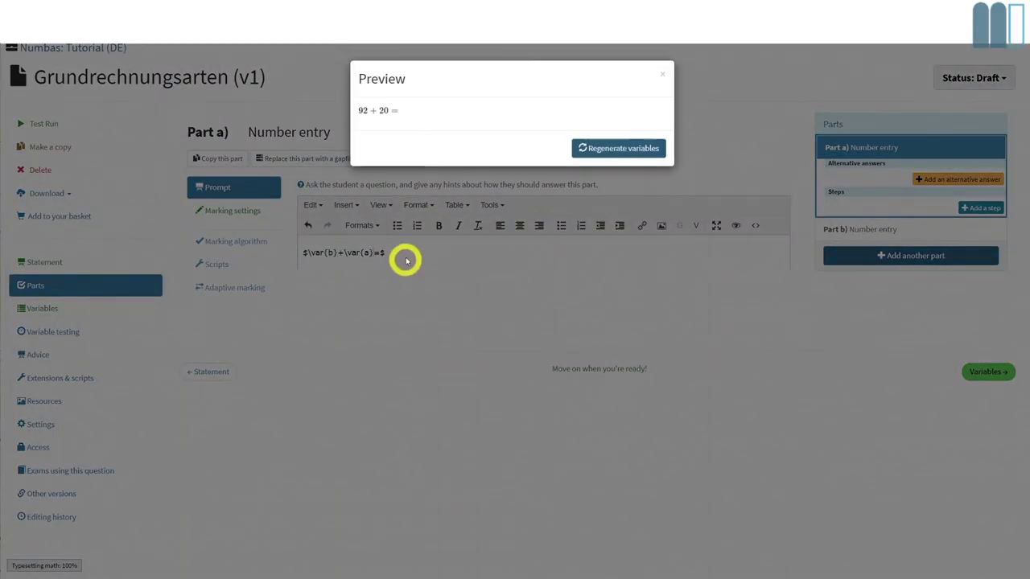
{"action": "left_click", "coordinate": [603, 149]}
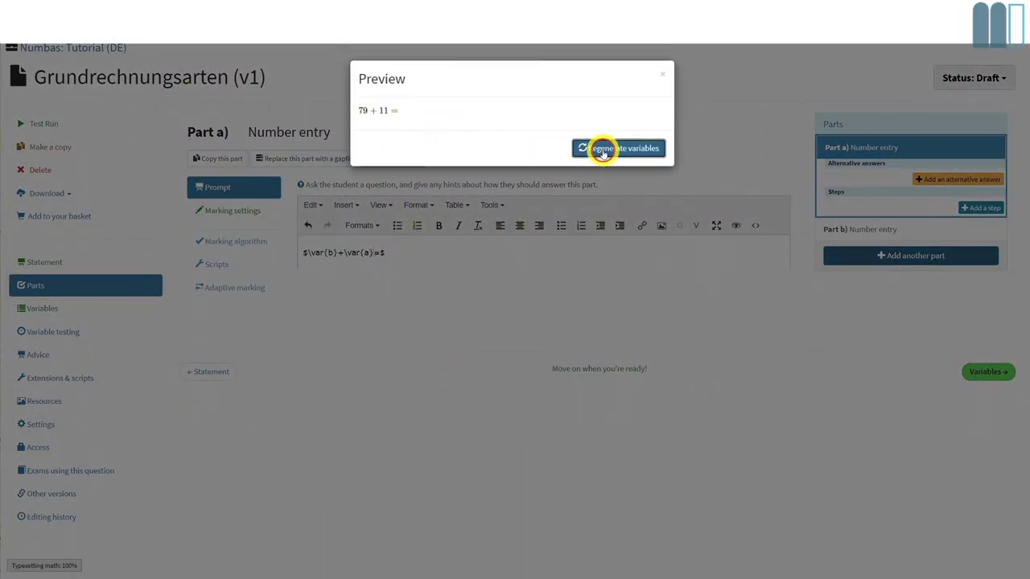
{"action": "left_click", "coordinate": [603, 149]}
{"action": "left_click", "coordinate": [602, 148]}
{"action": "left_click", "coordinate": [663, 75]}
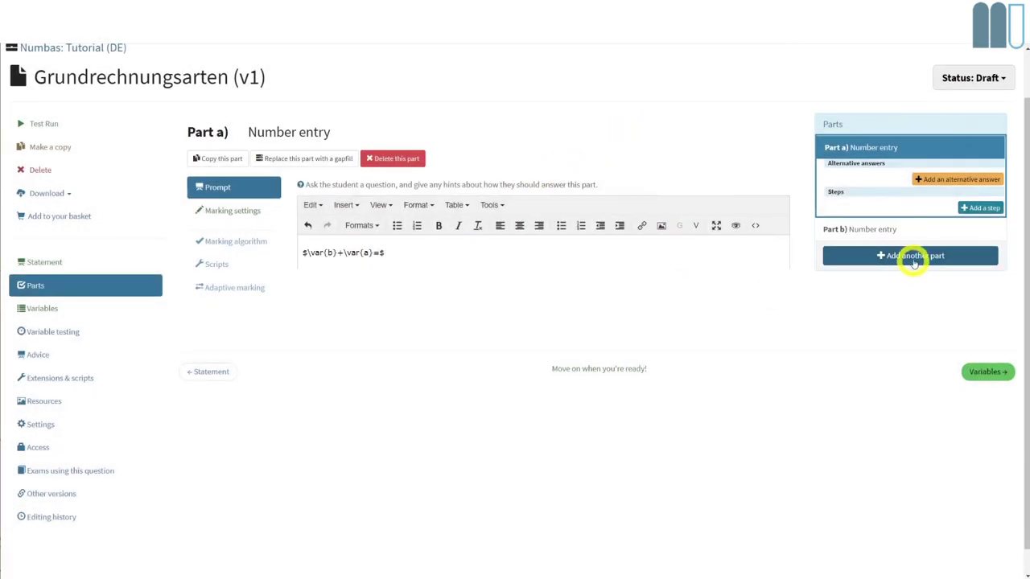
- Set the minimum and maximum accepted values of Part b) to the variable dif
{"action": "left_click", "coordinate": [876, 235]}
{"action": "left_click", "coordinate": [395, 172]}
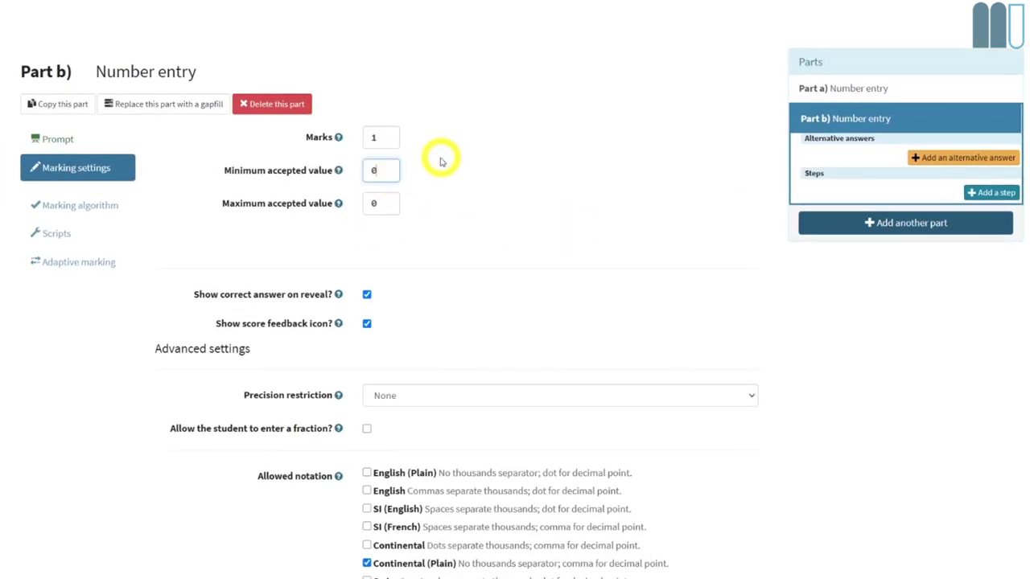
{"action": "type", "text": "duf"}
{"action": "key", "text": "BackSpace"}
{"action": "type", "text": "f"}
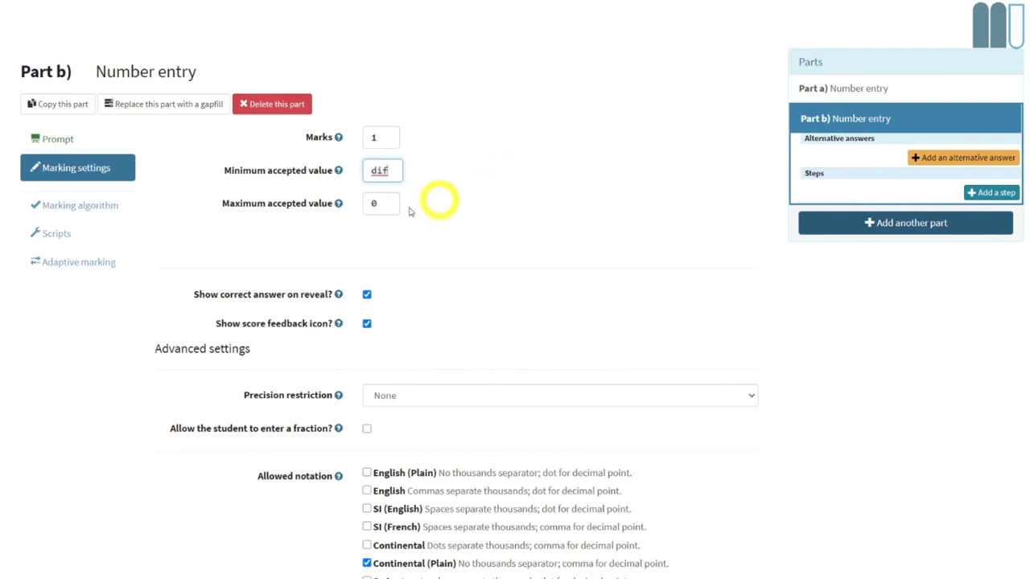
{"action": "double_click", "coordinate": [367, 205]}
{"action": "type", "text": "dif"}
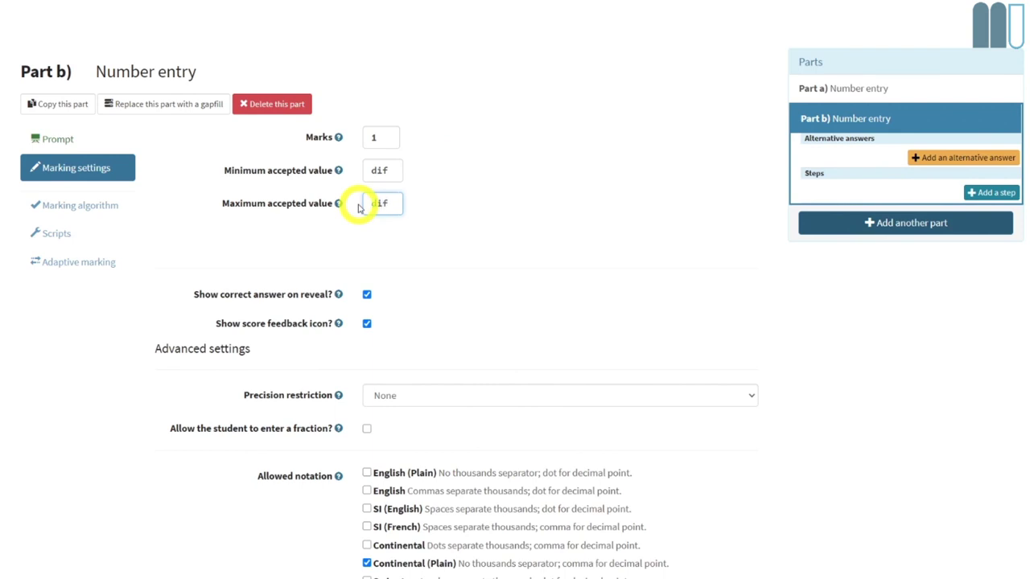
- Replace the two fixed numbers in Part b)'s prompt with variables so that it reads $\var{b}-\var{a}=$
{"action": "left_click", "coordinate": [98, 206]}
{"action": "left_click", "coordinate": [54, 167]}
{"action": "left_click", "coordinate": [69, 142]}
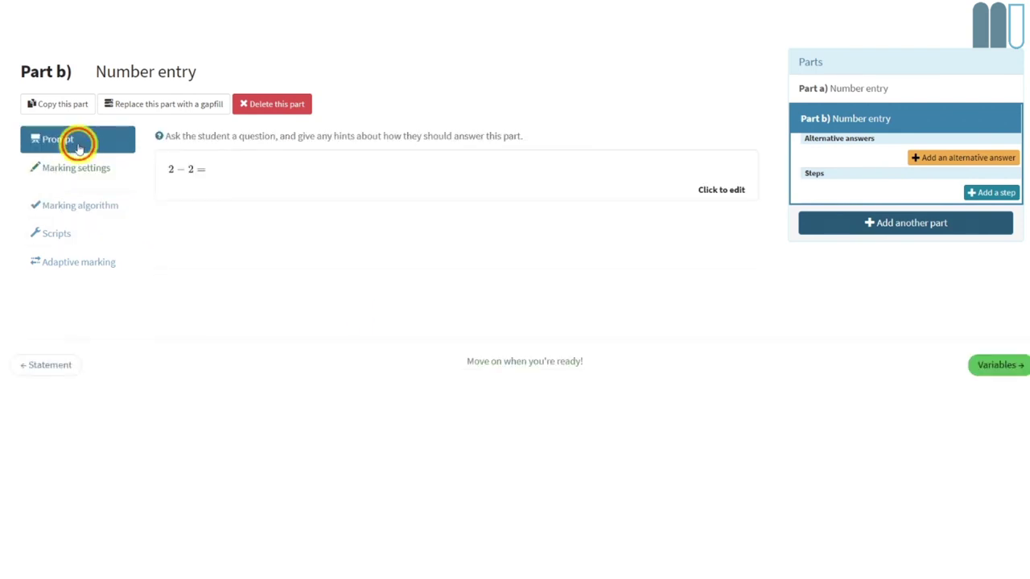
{"action": "left_click", "coordinate": [215, 169]}
{"action": "left_click", "coordinate": [167, 219]}
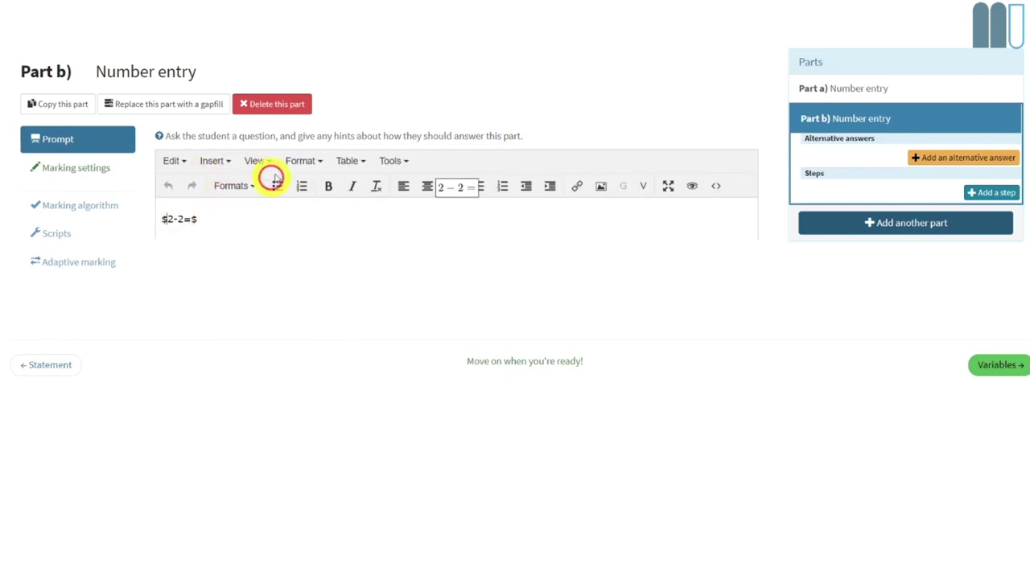
{"action": "key", "text": "shift+Right"}
{"action": "type", "text": "\\var"}
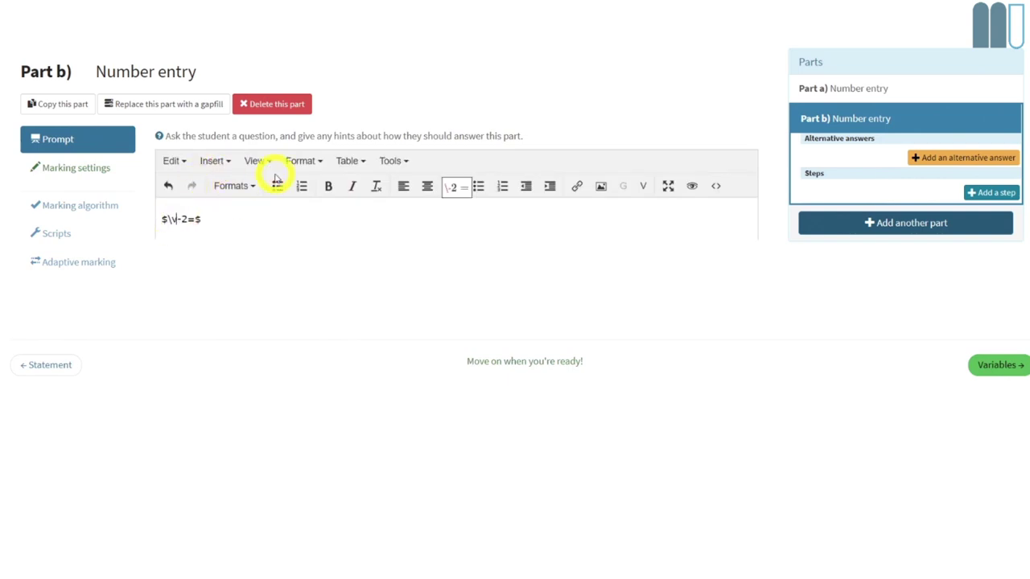
{"action": "type", "text": "{b}"}
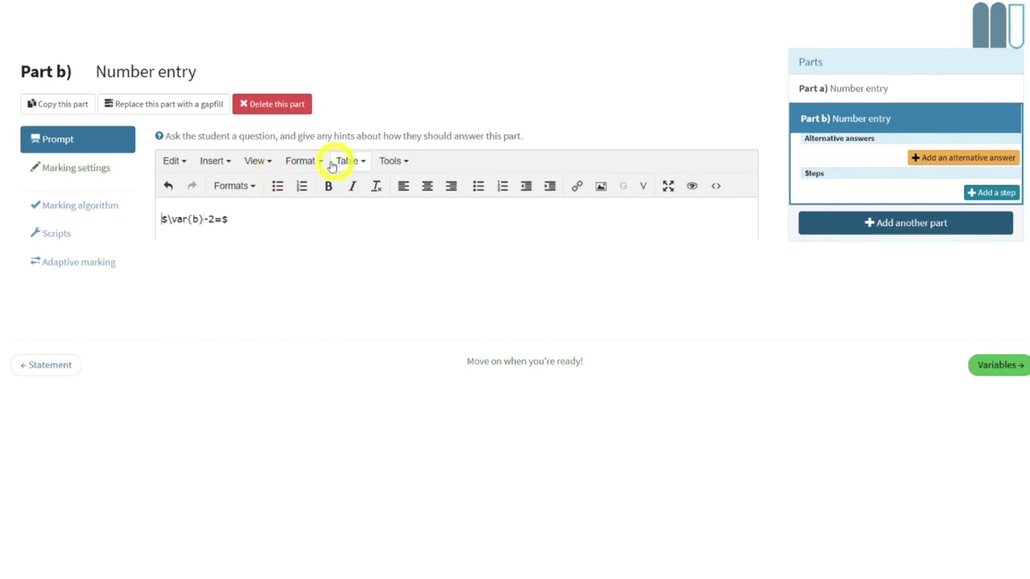
{"action": "left_click", "coordinate": [207, 221]}
{"action": "key", "text": "shift+Right"}
{"action": "type", "text": "\\var"}
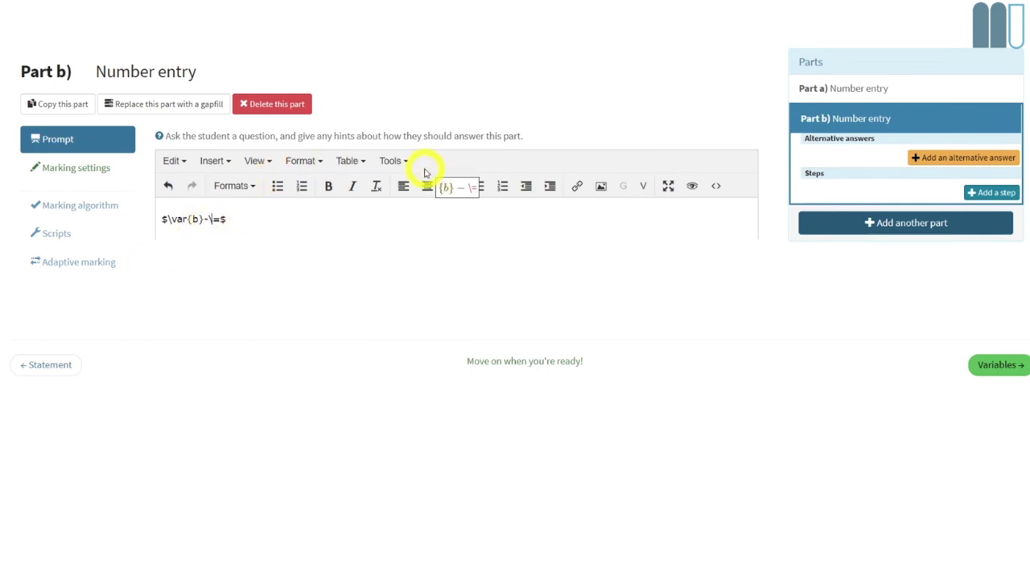
{"action": "type", "text": "{a}"}
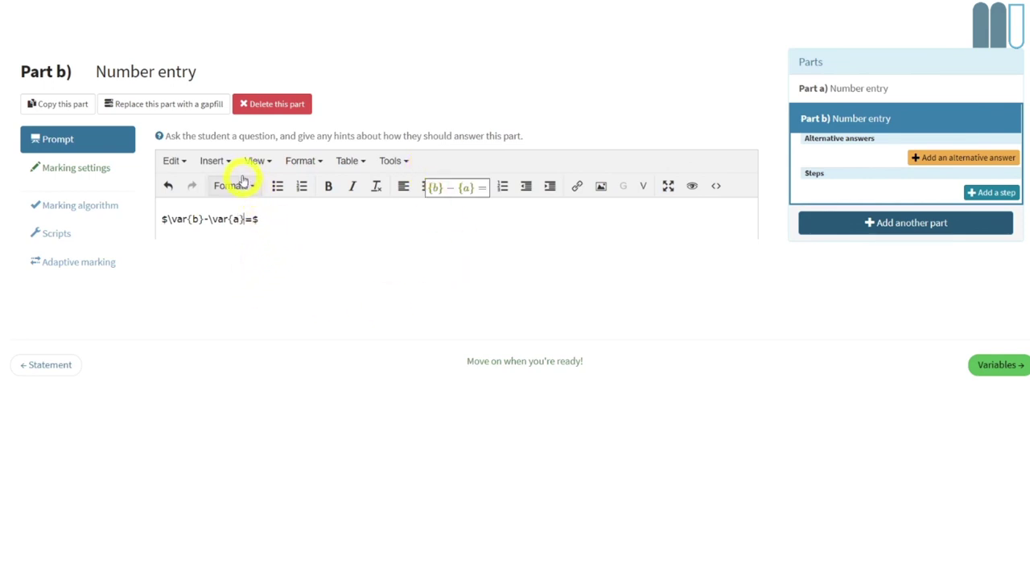
- Preview Part b)'s prompt and regenerate the variables several times to check the displayed subtraction
{"action": "left_click", "coordinate": [261, 161]}
{"action": "left_click", "coordinate": [285, 236]}
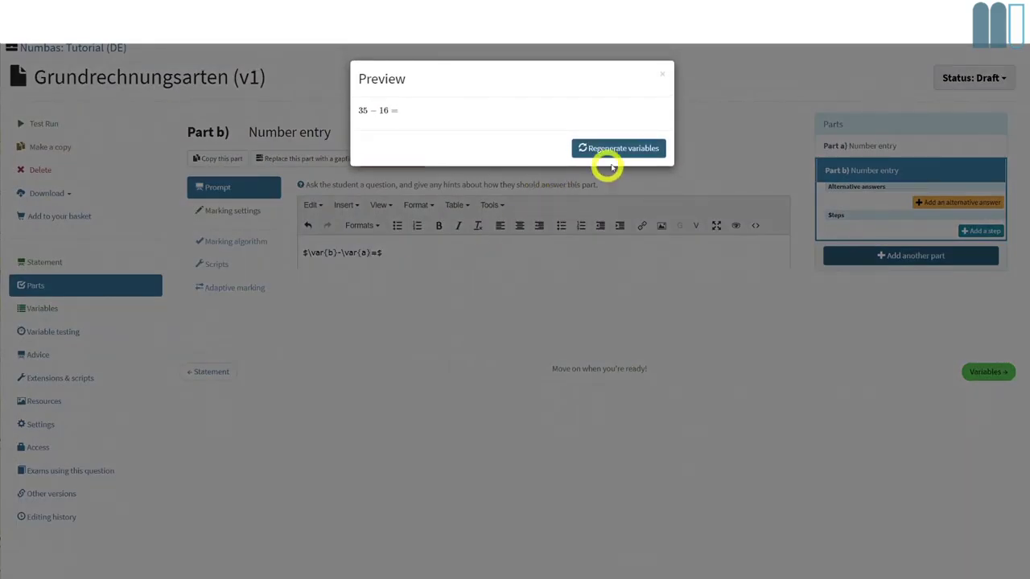
{"action": "left_click", "coordinate": [620, 153]}
{"action": "left_click", "coordinate": [620, 152]}
{"action": "left_click", "coordinate": [620, 153]}
{"action": "left_click", "coordinate": [662, 75]}
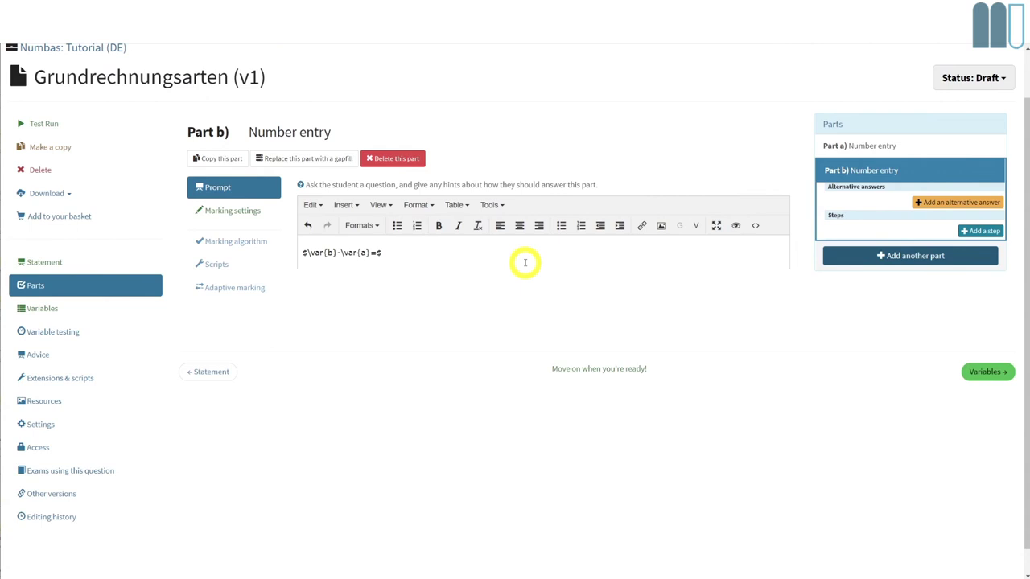
- Test-run the question, answer part a) with 94 and part b) with 56, and submit all parts
{"action": "left_click", "coordinate": [64, 129]}
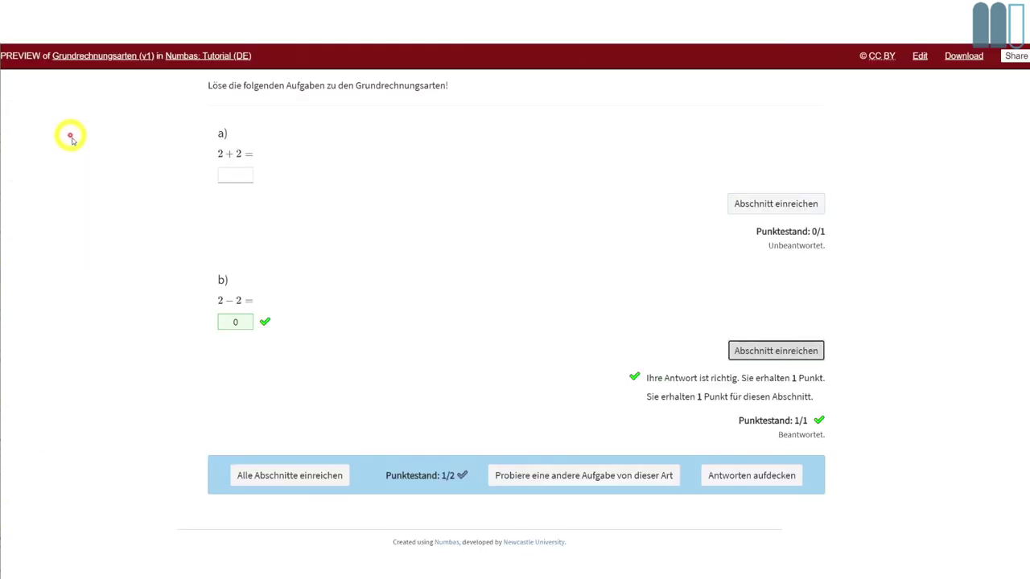
{"action": "left_click", "coordinate": [245, 175]}
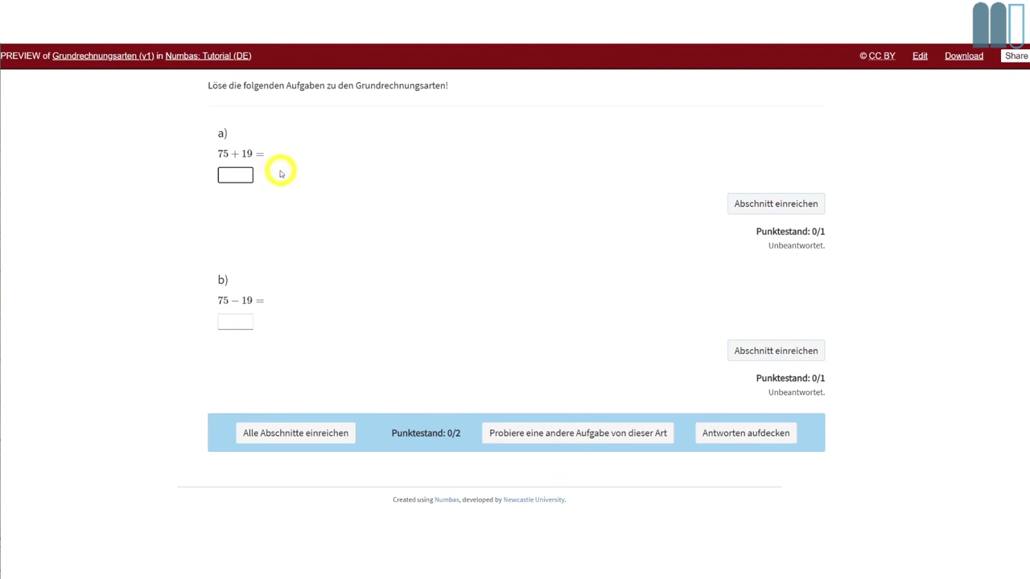
{"action": "type", "text": "94"}
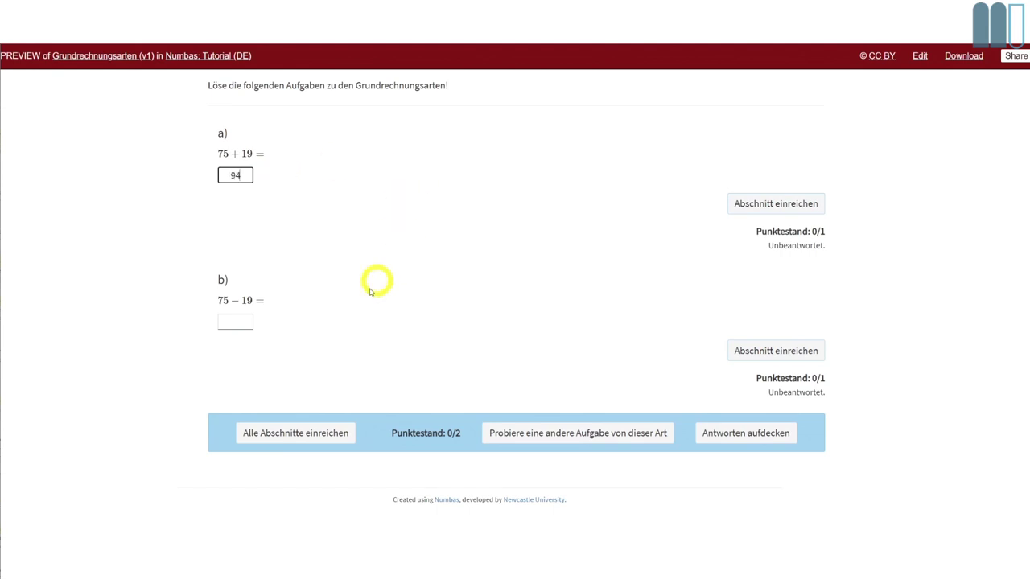
{"action": "left_click", "coordinate": [246, 321]}
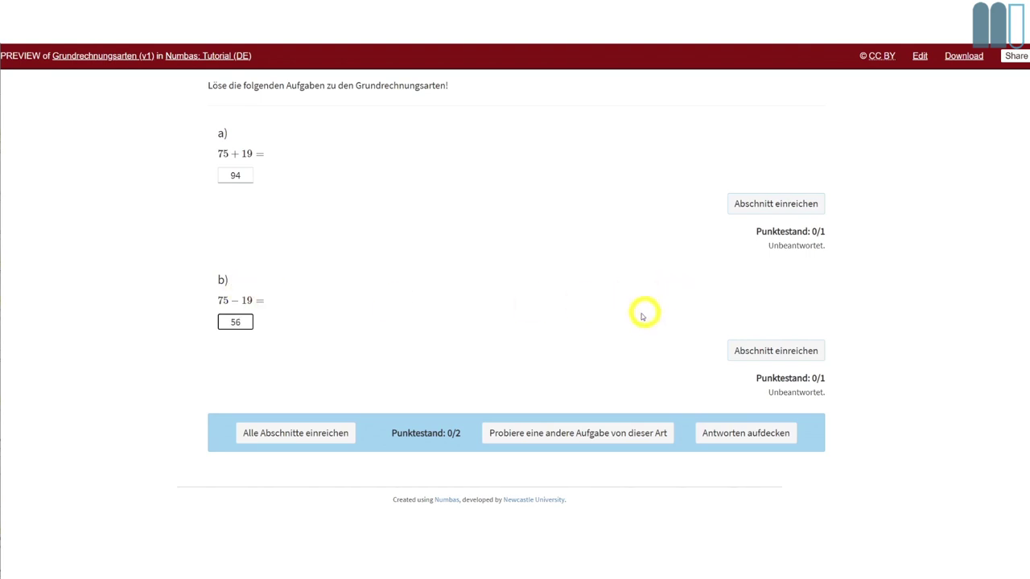
{"action": "left_click", "coordinate": [322, 434]}
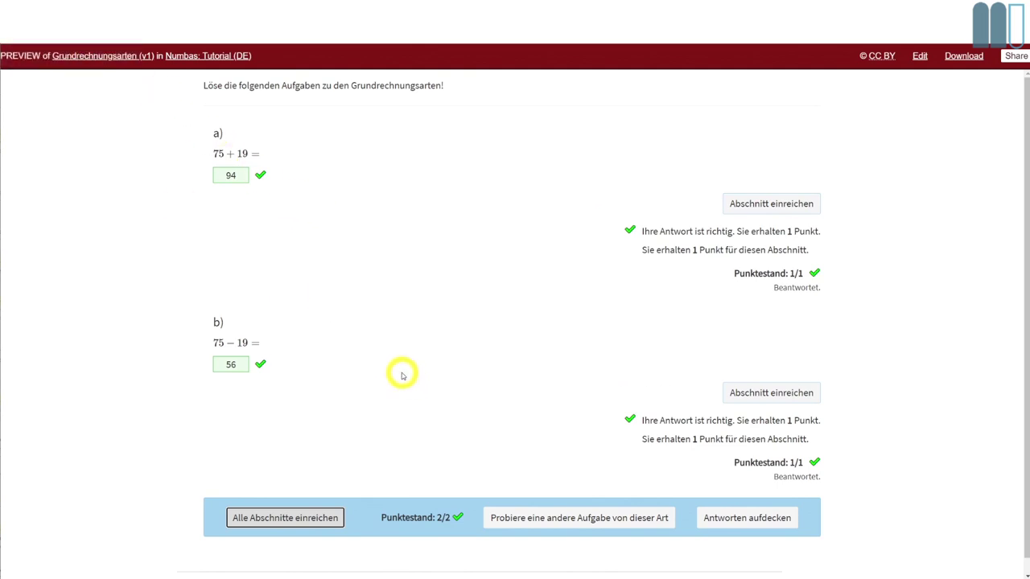
- Return to the question editor and look over the Advice section and the question statement
{"action": "key", "text": "ctrl+Tab"}
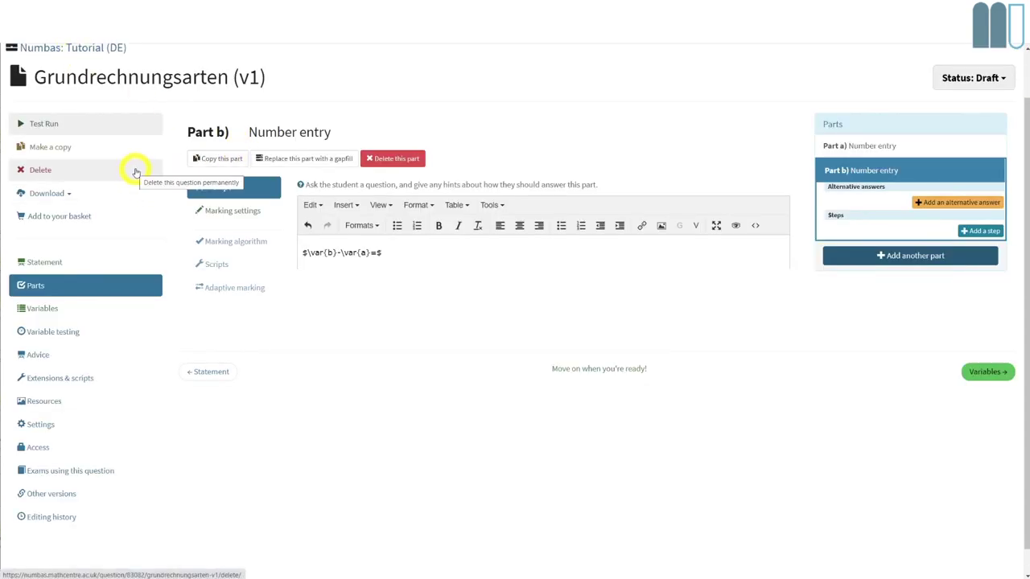
{"action": "left_click", "coordinate": [35, 359]}
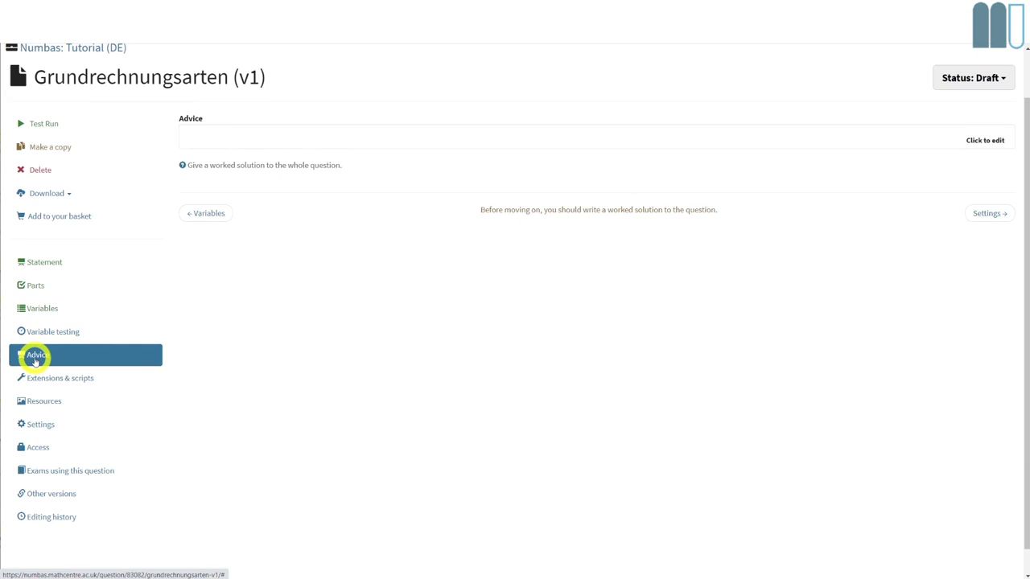
{"action": "left_click", "coordinate": [71, 259]}
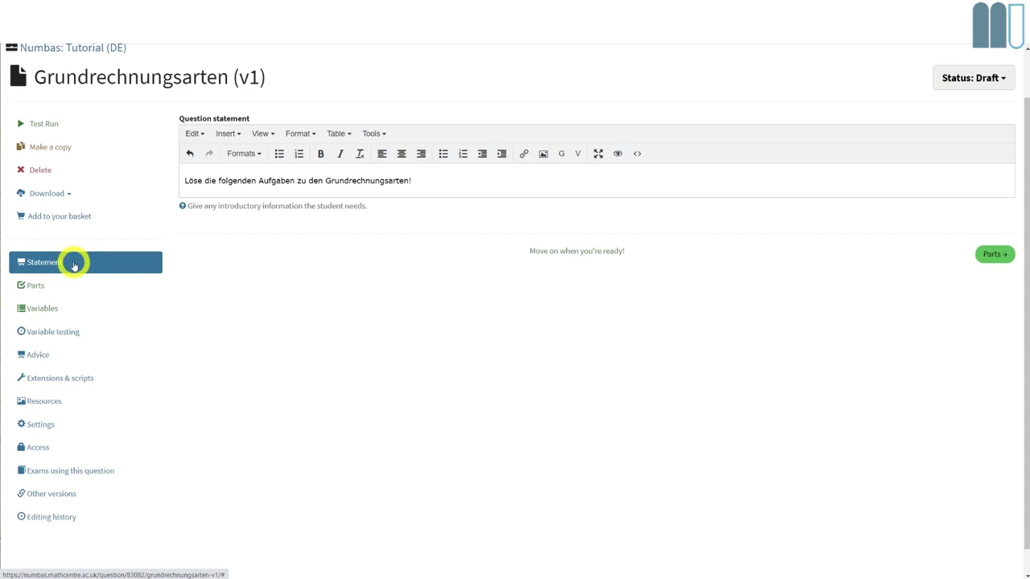
- Enter the question description "In dieser Aufgabe geht es um das Dddioeren und Subtrahieren von Zufallszahlen." in the settings
{"action": "left_click", "coordinate": [51, 426]}
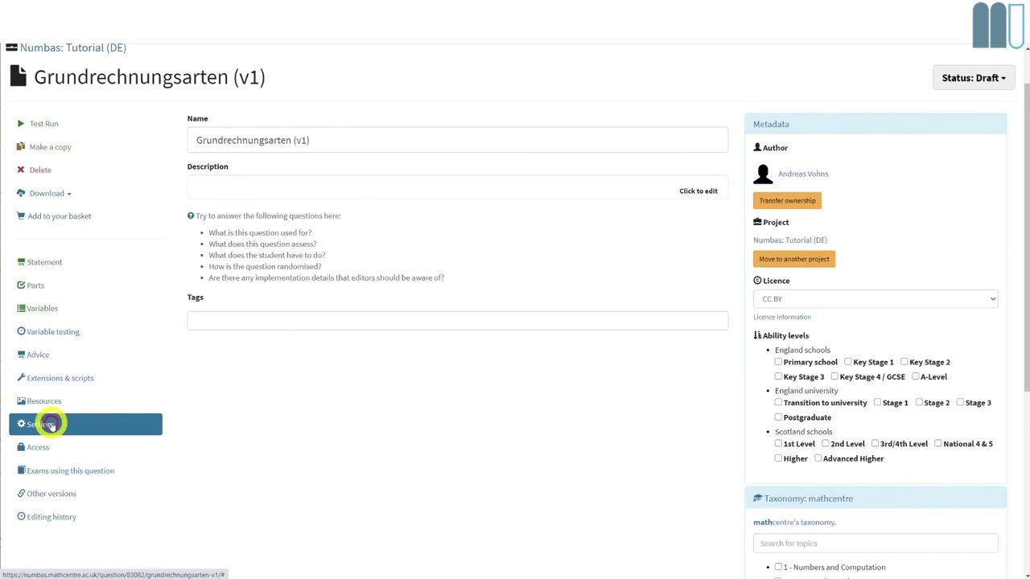
{"action": "left_click", "coordinate": [240, 196]}
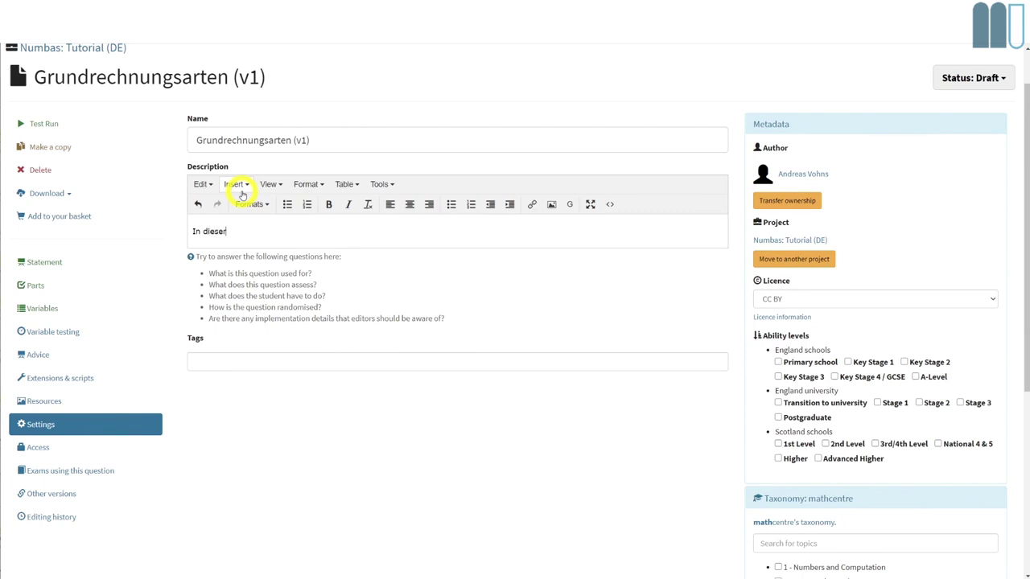
{"action": "type", "text": "In dieser Aufgabe geht es um das Dddieren und Subtrahieren von ZUfallsza"}
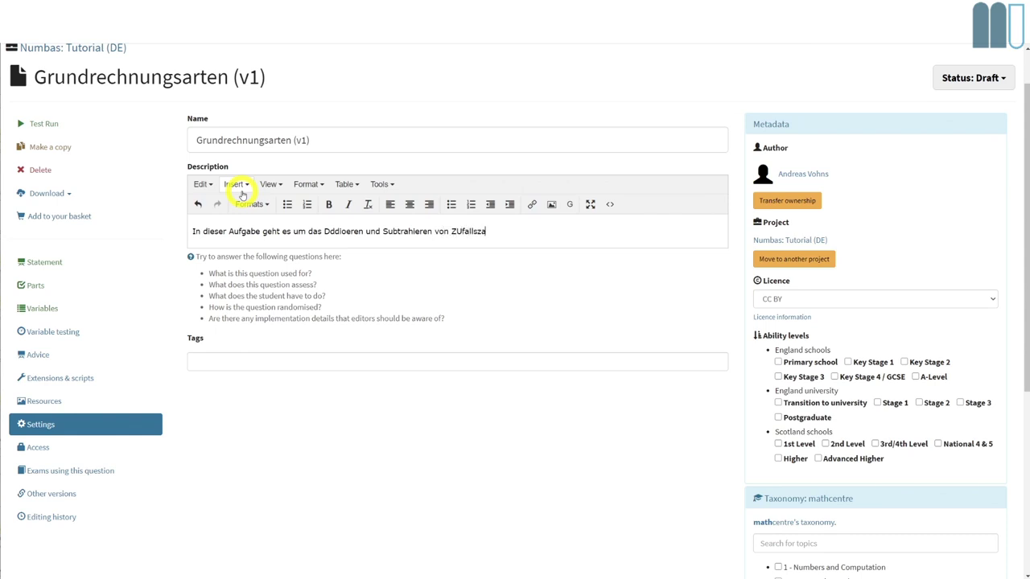
{"action": "key", "text": "Left"}
{"action": "key", "text": "Left"}
{"action": "key", "text": "Left"}
{"action": "key", "text": "Left"}
{"action": "key", "text": "Left"}
{"action": "key", "text": "BackSpace"}
{"action": "type", "text": "u"}
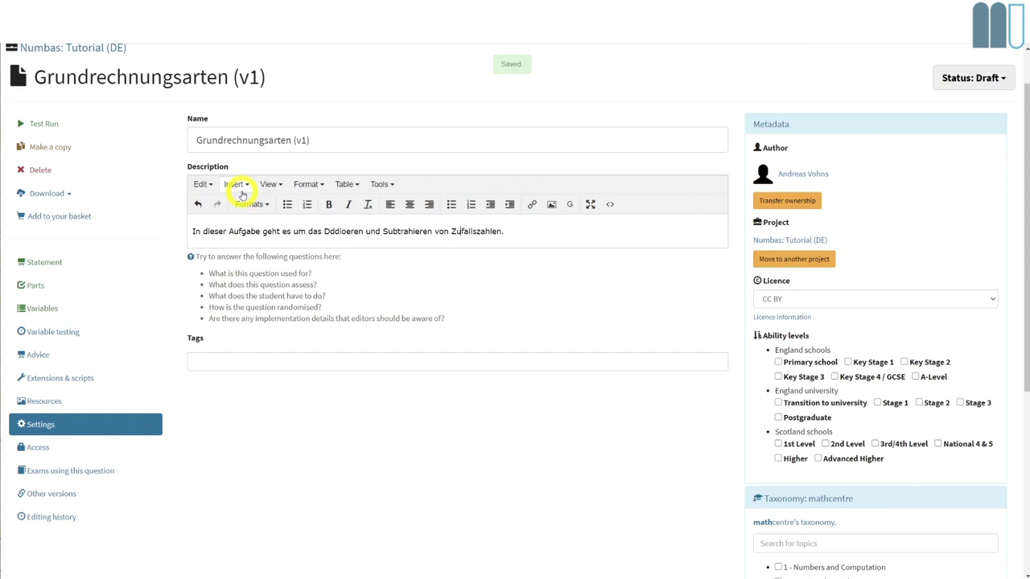
- Review the question's publishing checklist and who has access to it
{"action": "left_click", "coordinate": [63, 454]}
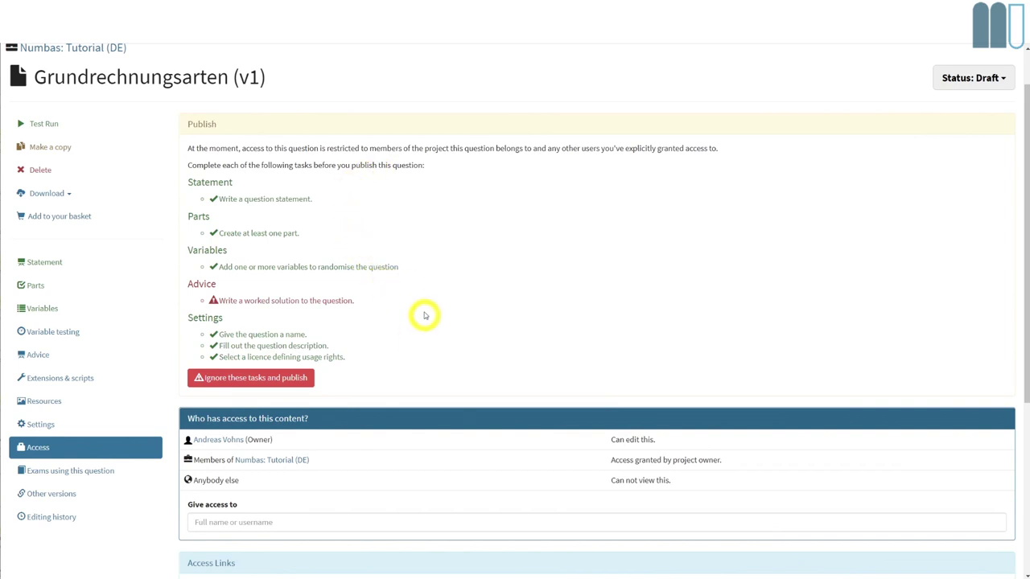
{"action": "scroll", "coordinate": [435, 278], "scroll_direction": "down", "scroll_amount": 1}
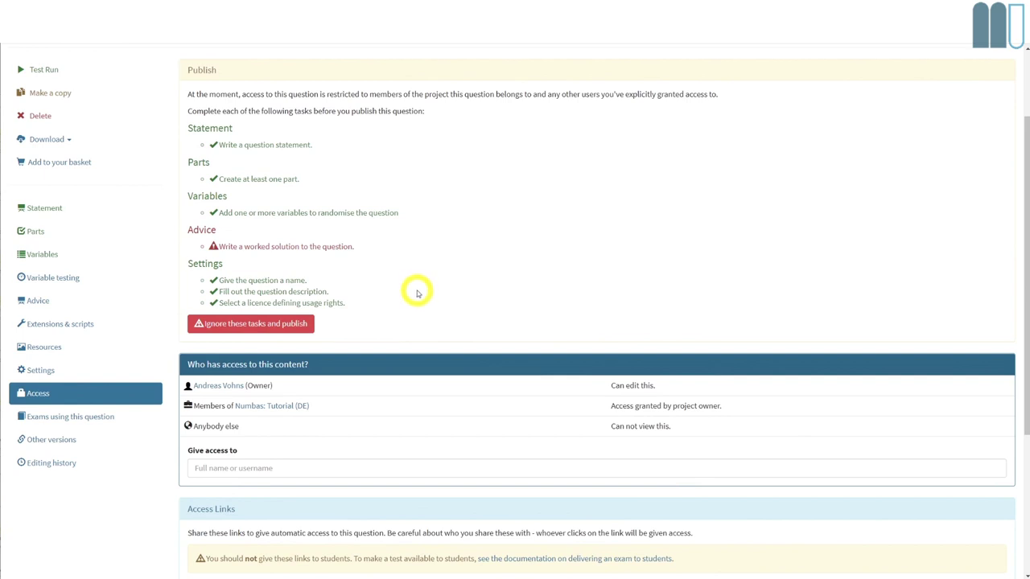
{"action": "scroll", "coordinate": [416, 292], "scroll_direction": "up", "scroll_amount": 1}
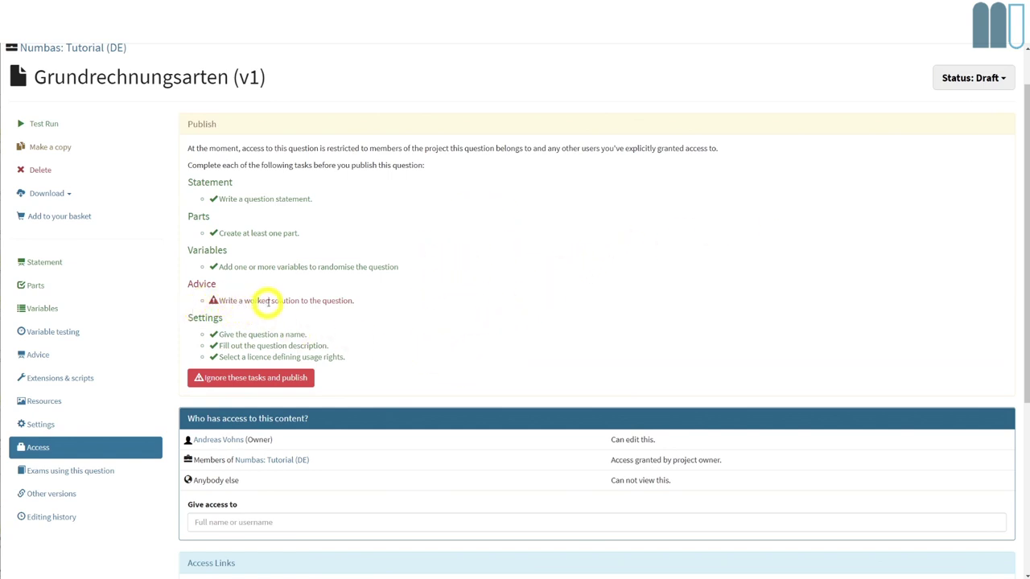
- Publish the question despite the missing worked solution and set its status to Ready to use
{"action": "left_click", "coordinate": [271, 379]}
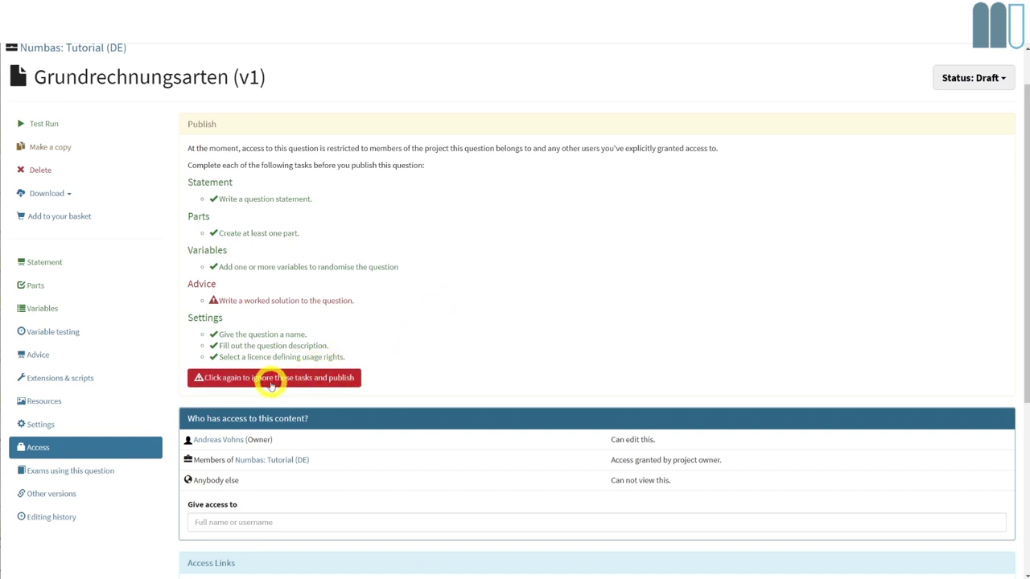
{"action": "left_click", "coordinate": [271, 386]}
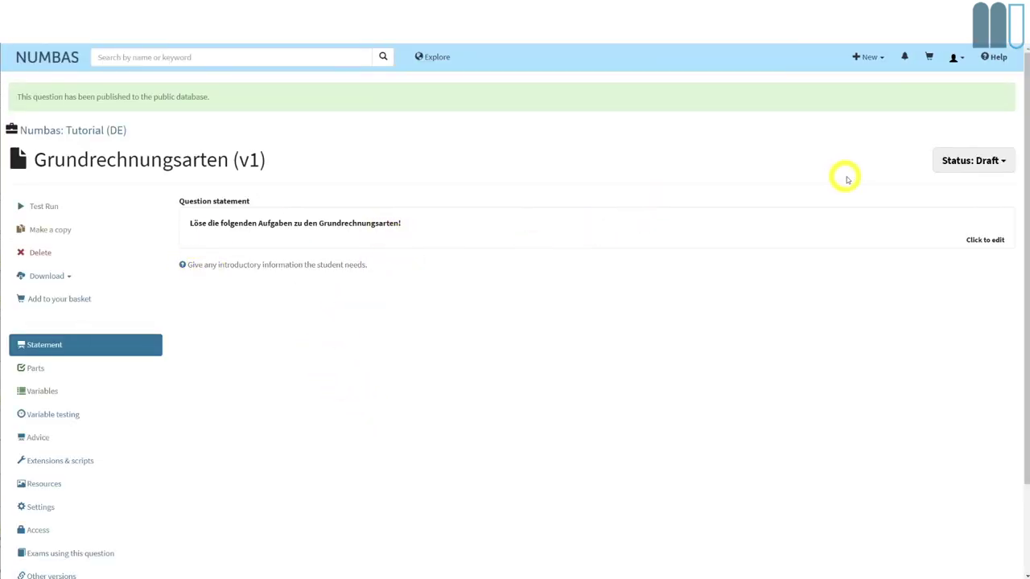
{"action": "left_click", "coordinate": [958, 161]}
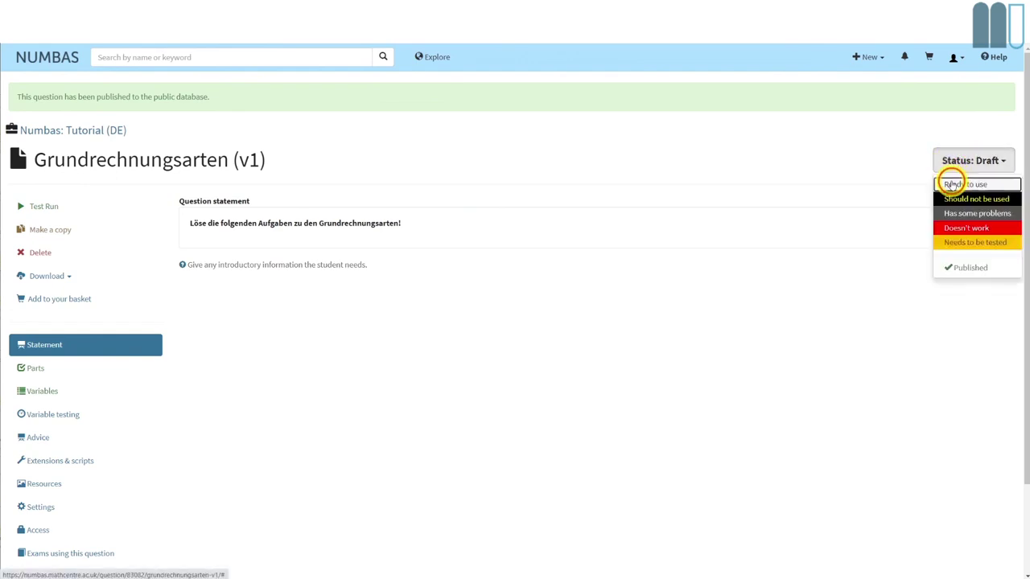
{"action": "left_click", "coordinate": [953, 186]}
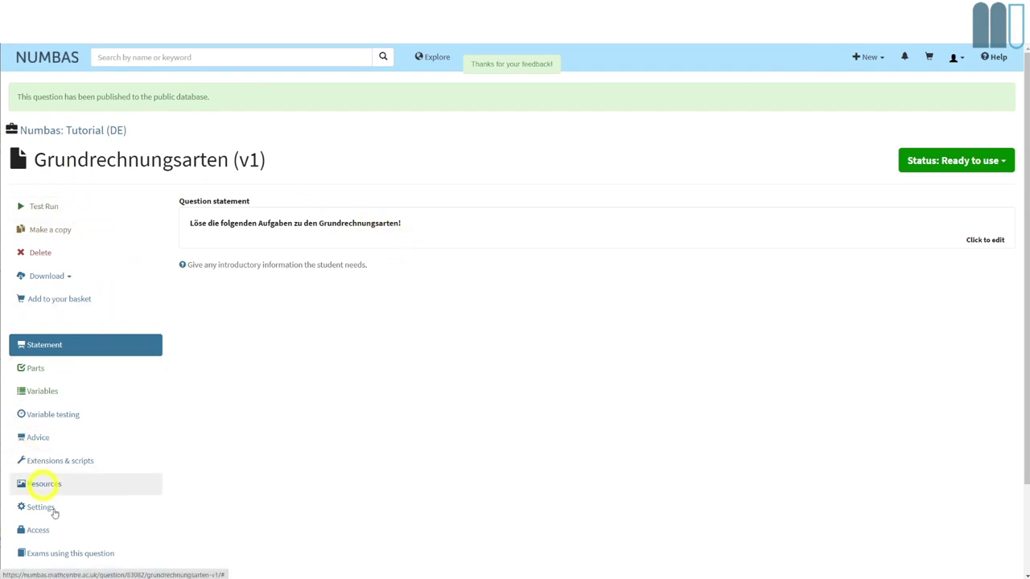
- Review the published question's access rights and access links
{"action": "left_click", "coordinate": [39, 529]}
{"action": "scroll", "coordinate": [287, 402], "scroll_direction": "down", "scroll_amount": 2}
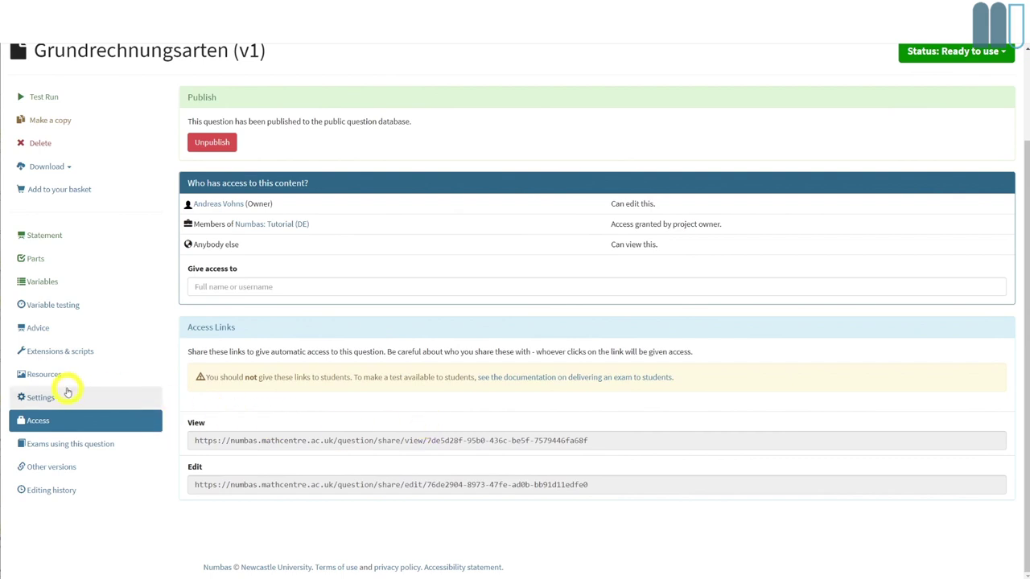
{"action": "scroll", "coordinate": [240, 294], "scroll_direction": "up", "scroll_amount": 3}
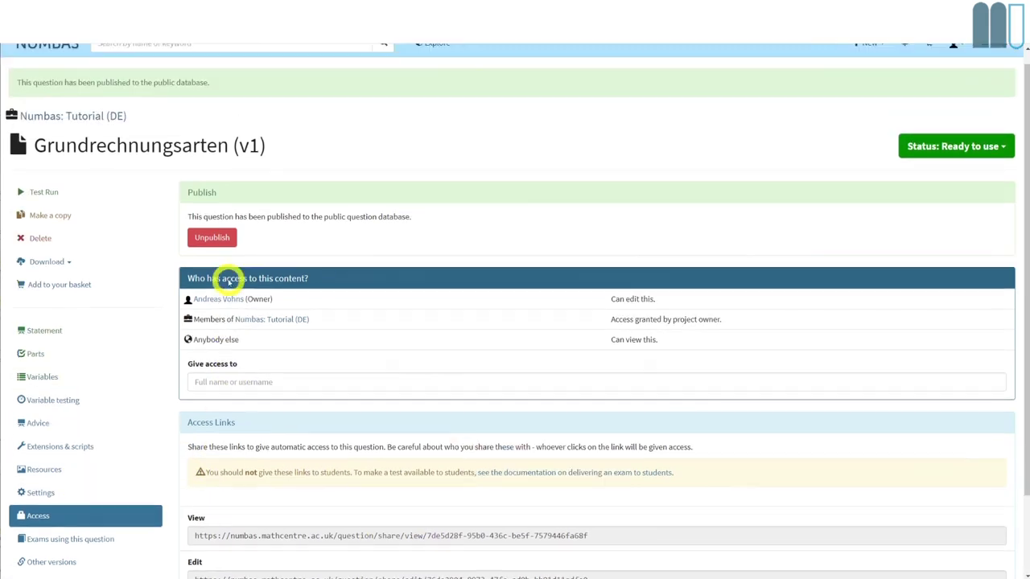
- Test-run the question and copy its full share link from the preview
{"action": "left_click", "coordinate": [41, 203]}
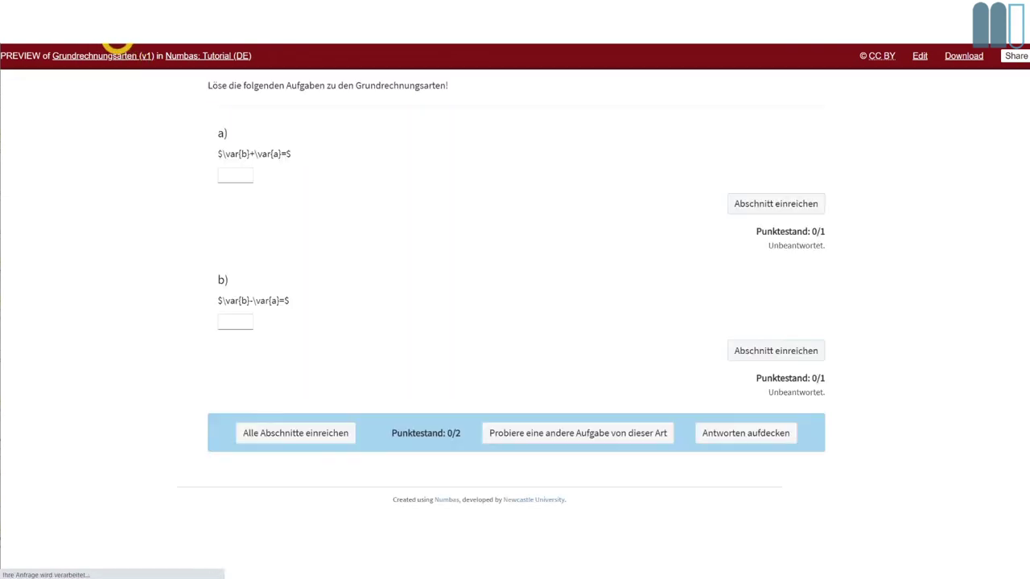
{"action": "left_click", "coordinate": [1010, 57]}
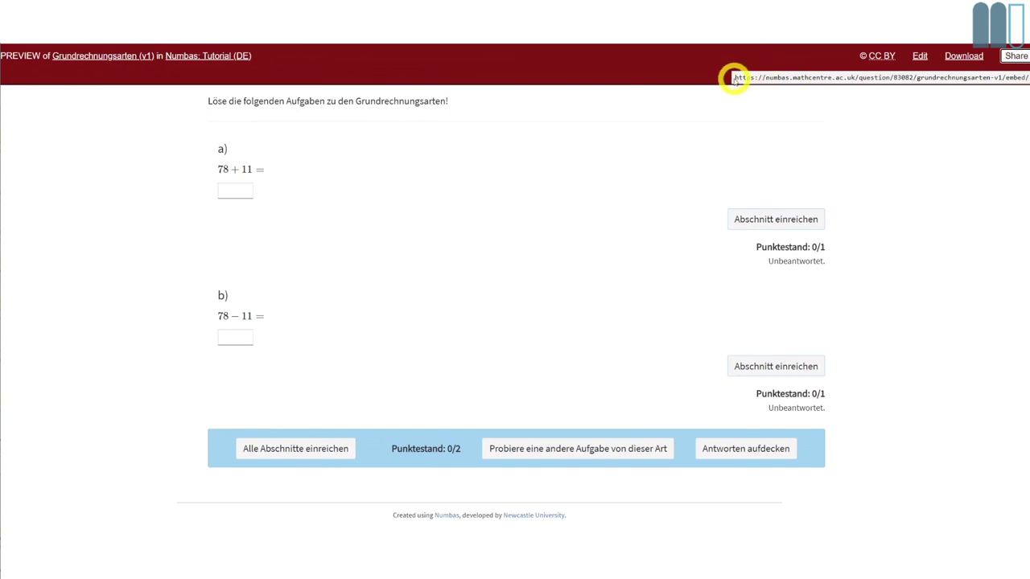
{"action": "left_click_drag", "start_coordinate": [737, 78], "coordinate": [1022, 81]}
{"action": "key", "text": "ctrl+c"}
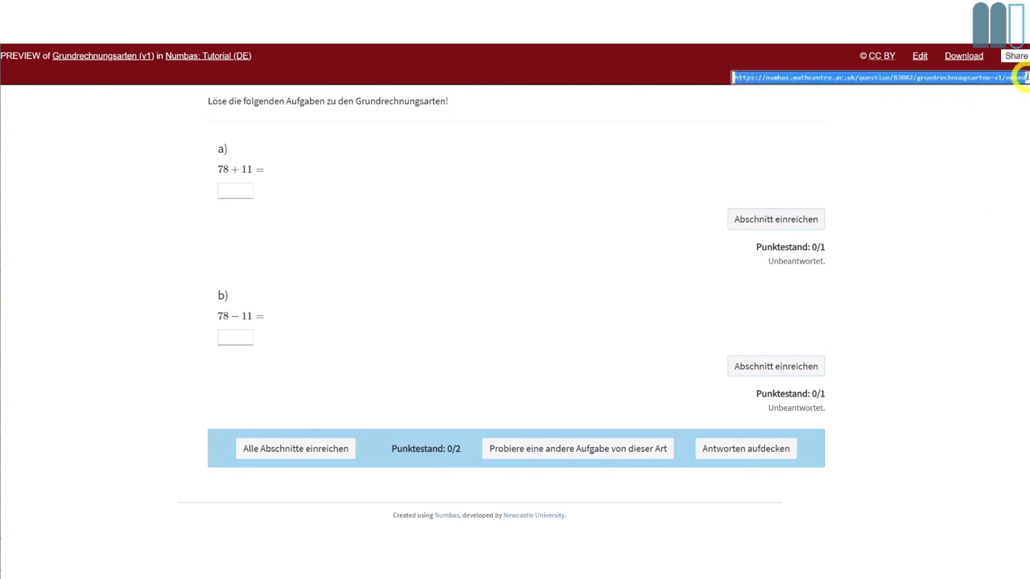
{"action": "right_click", "coordinate": [1020, 81]}
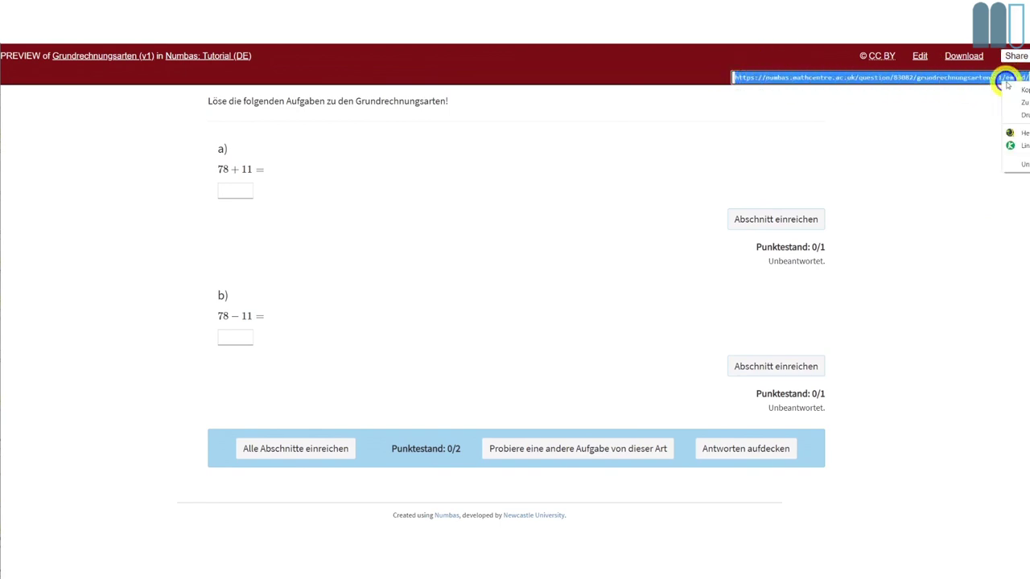
{"action": "left_click", "coordinate": [1011, 91]}
- Open the copied share link in the browser to see the embedded question, and return to the question editor
{"action": "left_click", "coordinate": [352, 45]}
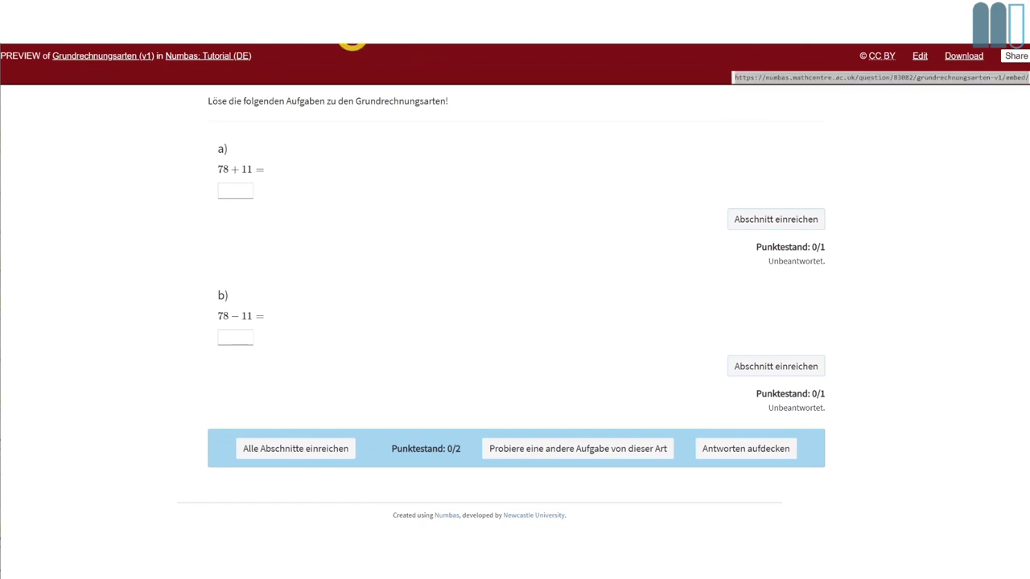
{"action": "key", "text": "ctrl+v"}
{"action": "key", "text": "Return"}
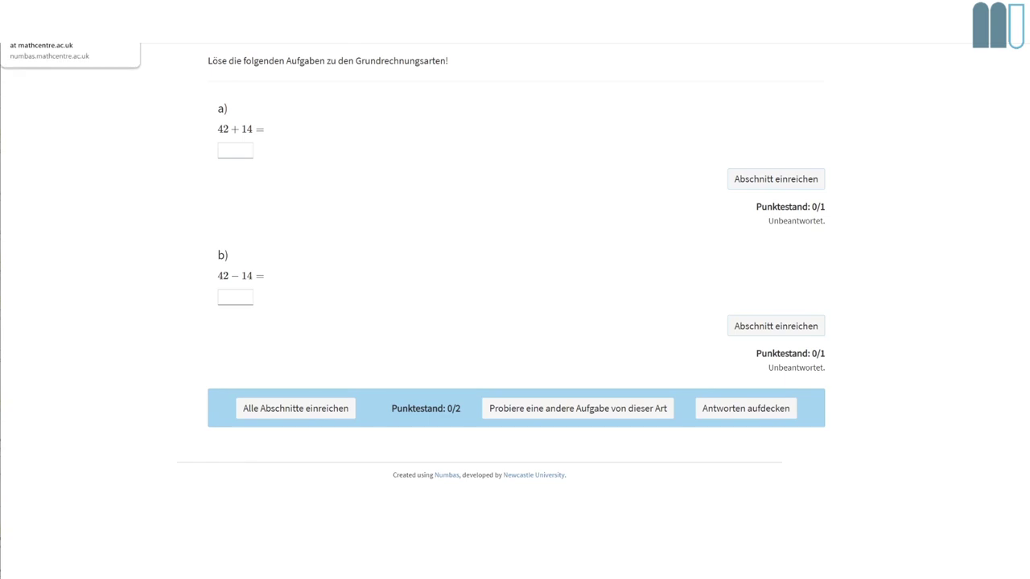
{"action": "key", "text": "ctrl+w"}
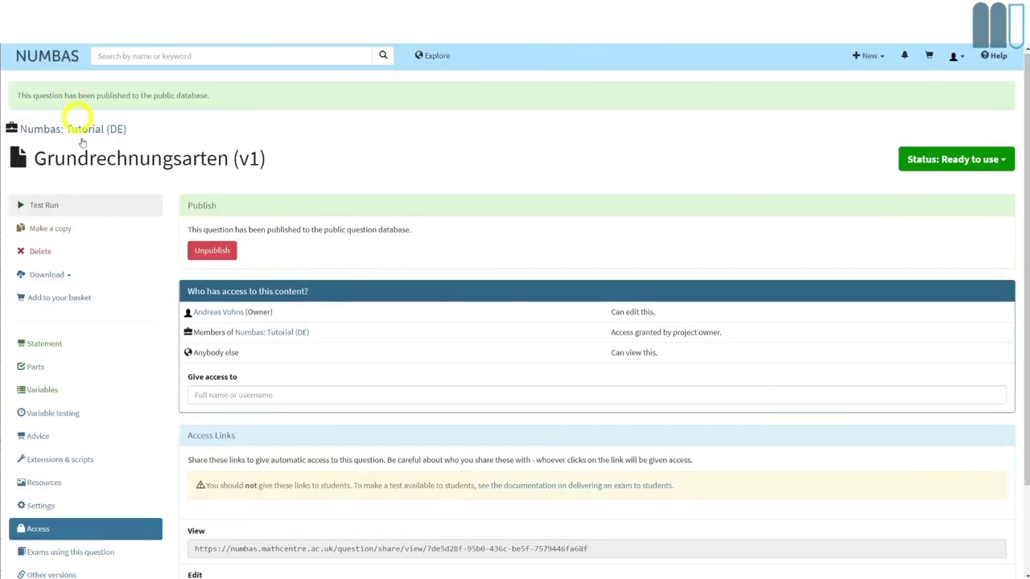
- Look over the download formats offered for the question
{"action": "left_click", "coordinate": [68, 276]}
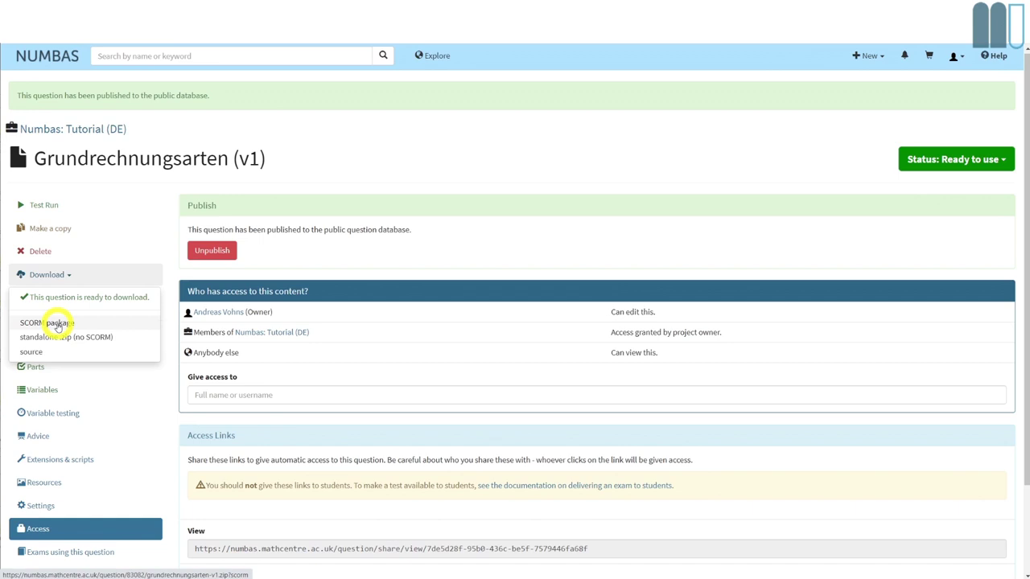
{"action": "left_click", "coordinate": [446, 182]}
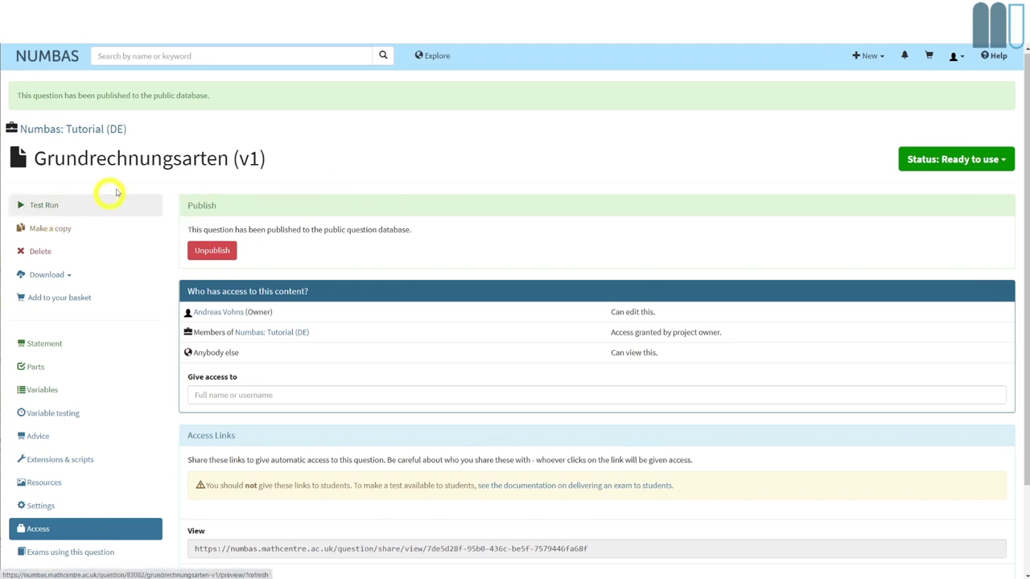
- Make a copy of the question named "Grundrechnungsarten (v2)" in the project Numbas: Tutorial (DE)
{"action": "left_click", "coordinate": [60, 230]}
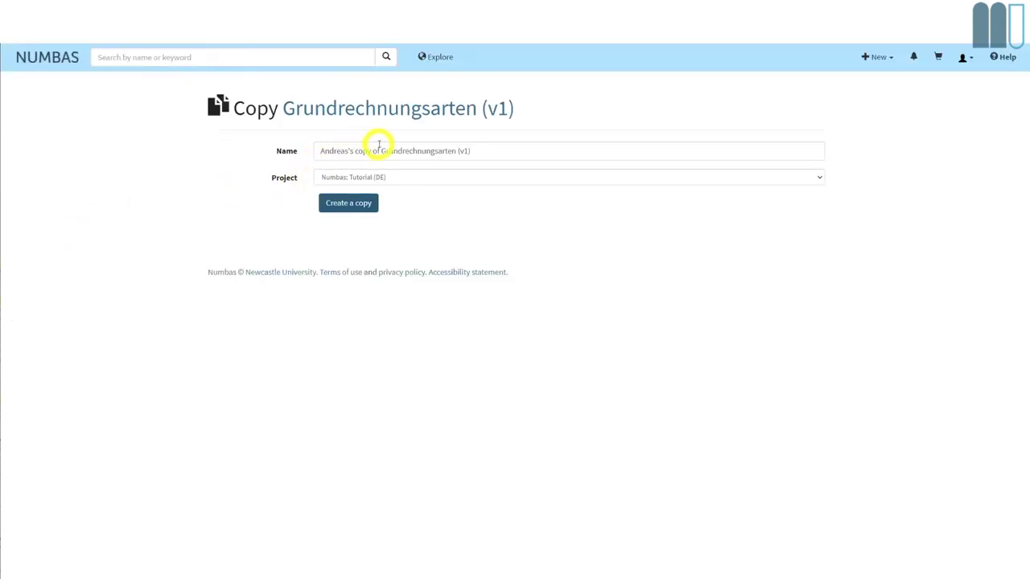
{"action": "left_click_drag", "start_coordinate": [379, 145], "coordinate": [291, 158]}
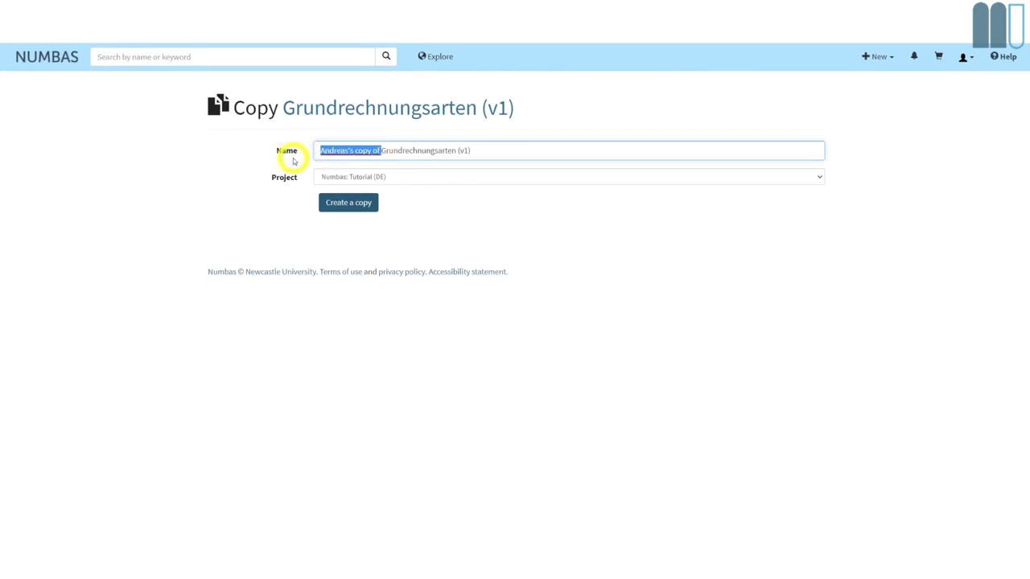
{"action": "key", "text": "BackSpace"}
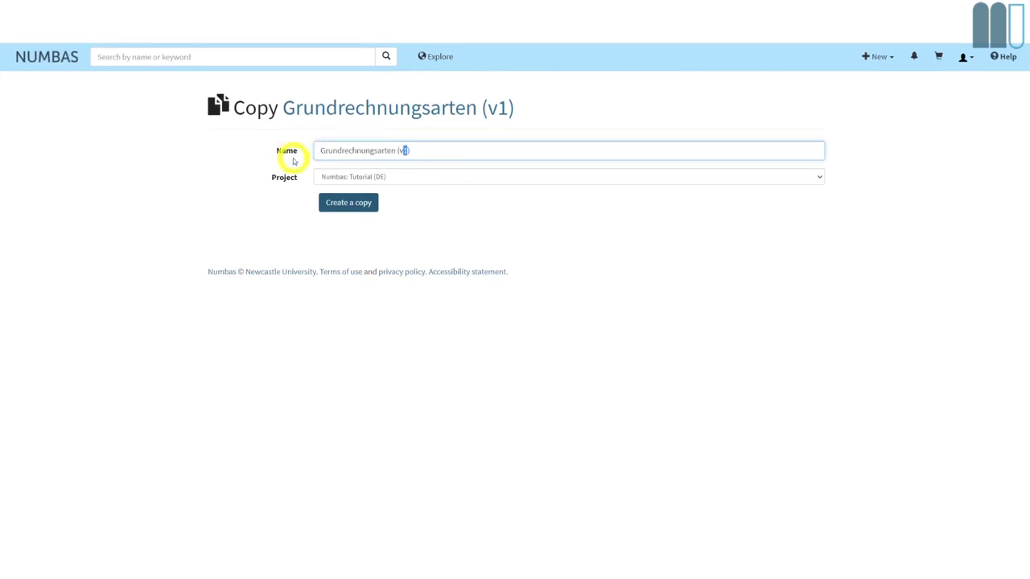
{"action": "left_click", "coordinate": [360, 208]}
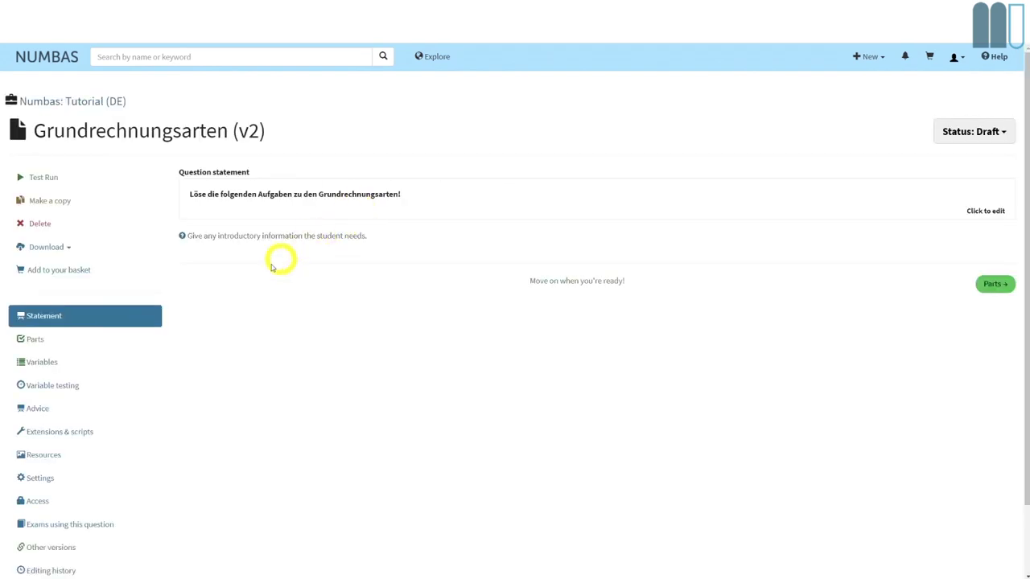
- Test-run the copied question and return to its editor
{"action": "left_click", "coordinate": [47, 174]}
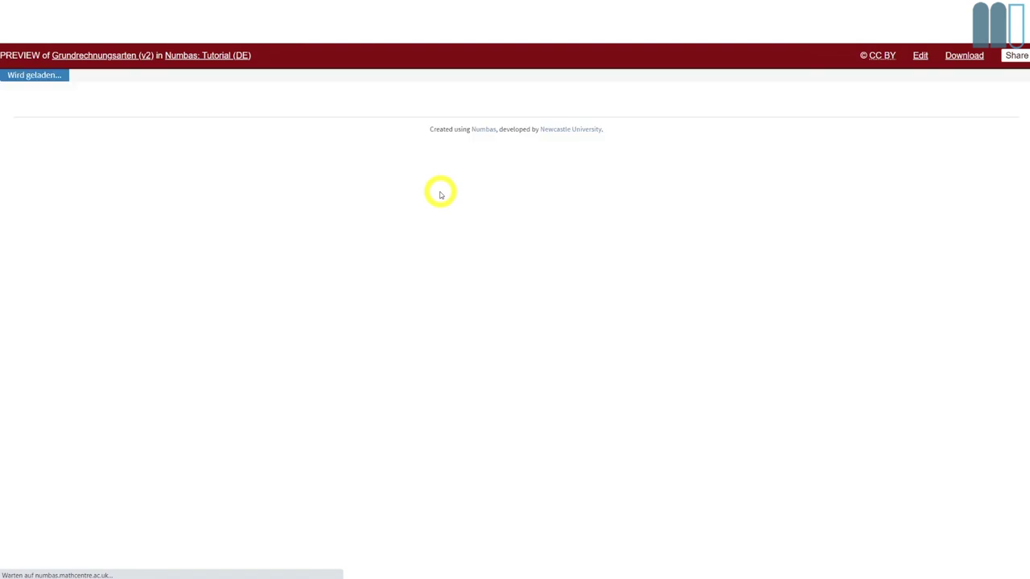
{"action": "left_click", "coordinate": [224, 170]}
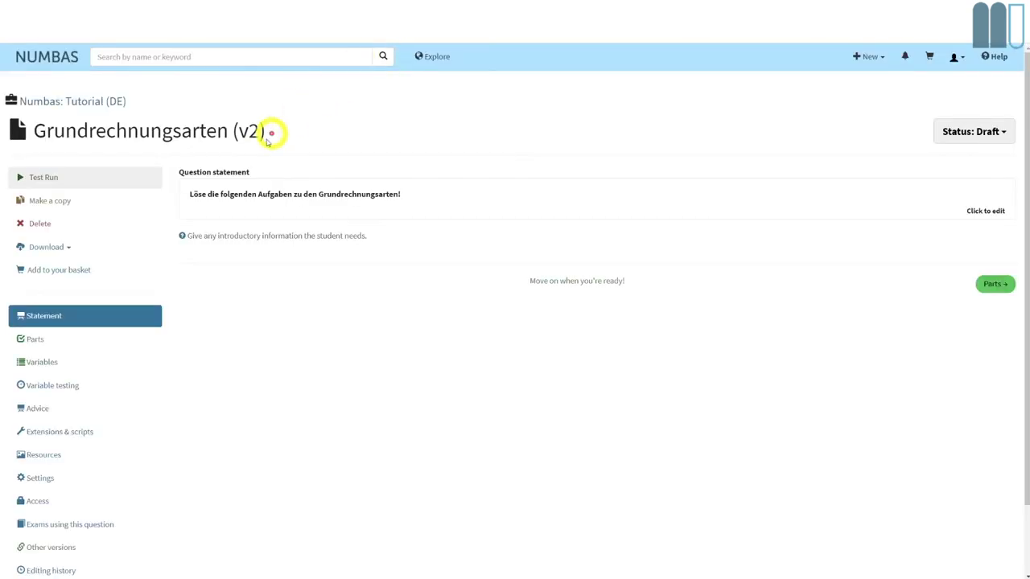
- Replace the number entry of part a) with a gap-fill and go back to that part's prompt
{"action": "left_click", "coordinate": [41, 339]}
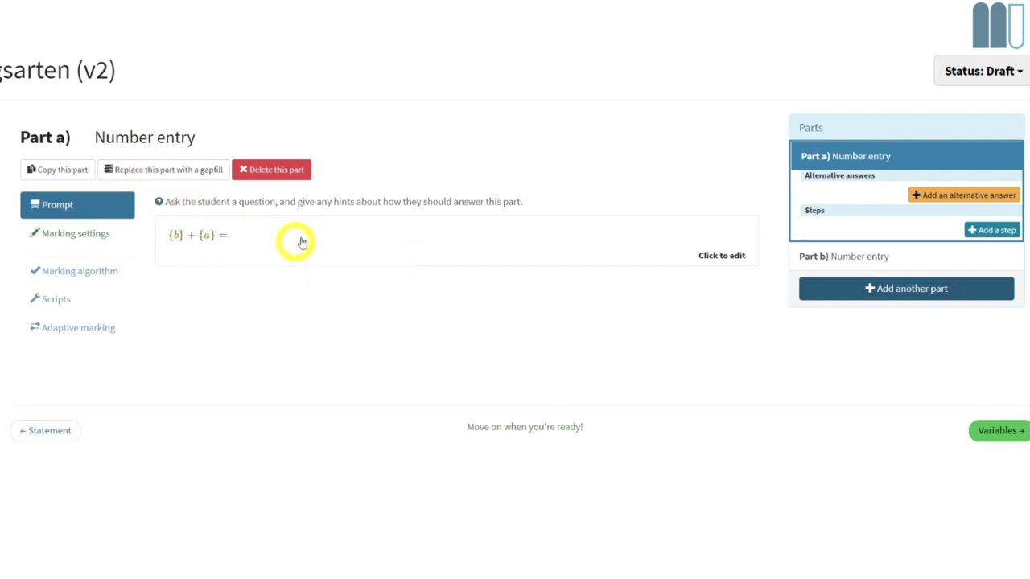
{"action": "left_click", "coordinate": [208, 173]}
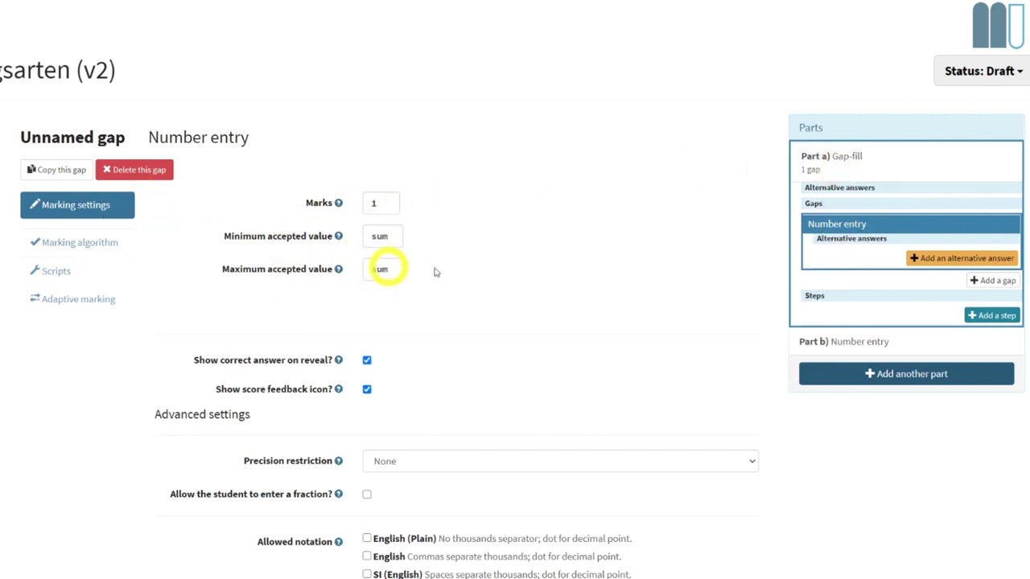
{"action": "left_click", "coordinate": [823, 171]}
- Move the gap directly behind the equation in part a)'s prompt and remove the trial text "(genau rechnen)" after it
{"action": "left_click", "coordinate": [247, 246]}
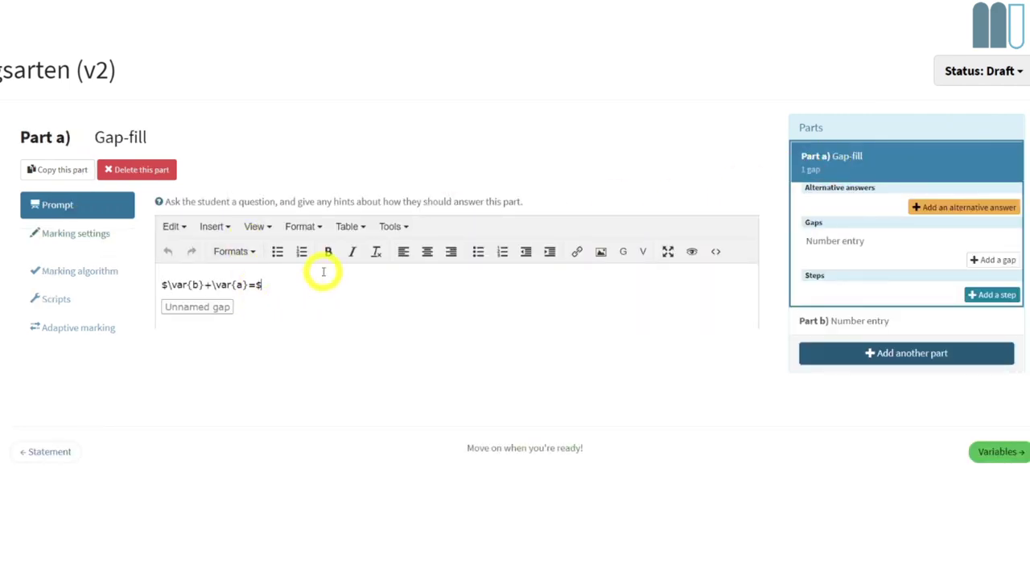
{"action": "key", "text": "Delete"}
{"action": "left_click", "coordinate": [473, 285]}
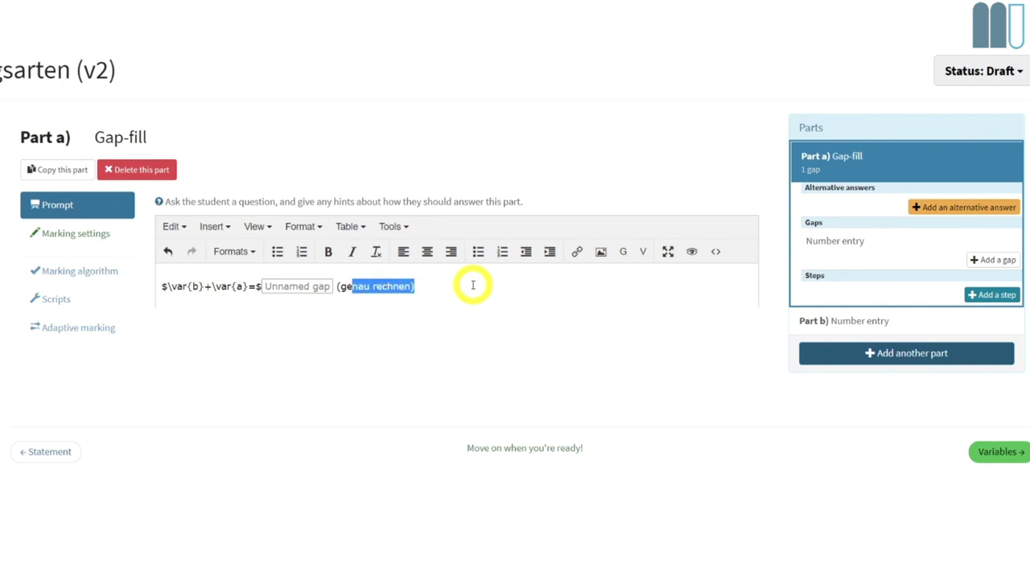
{"action": "key", "text": "BackSpace"}
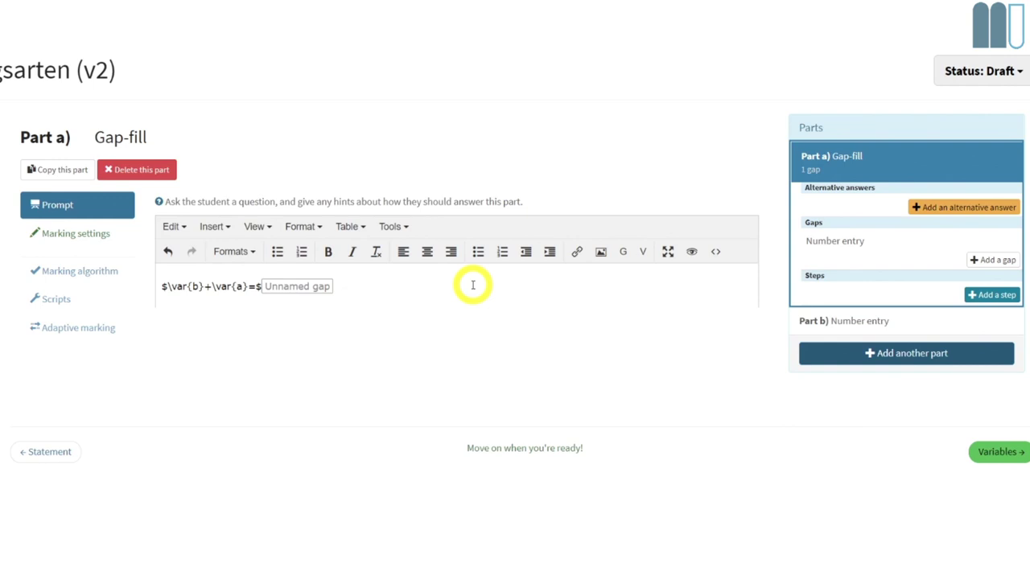
{"action": "left_click", "coordinate": [626, 256]}
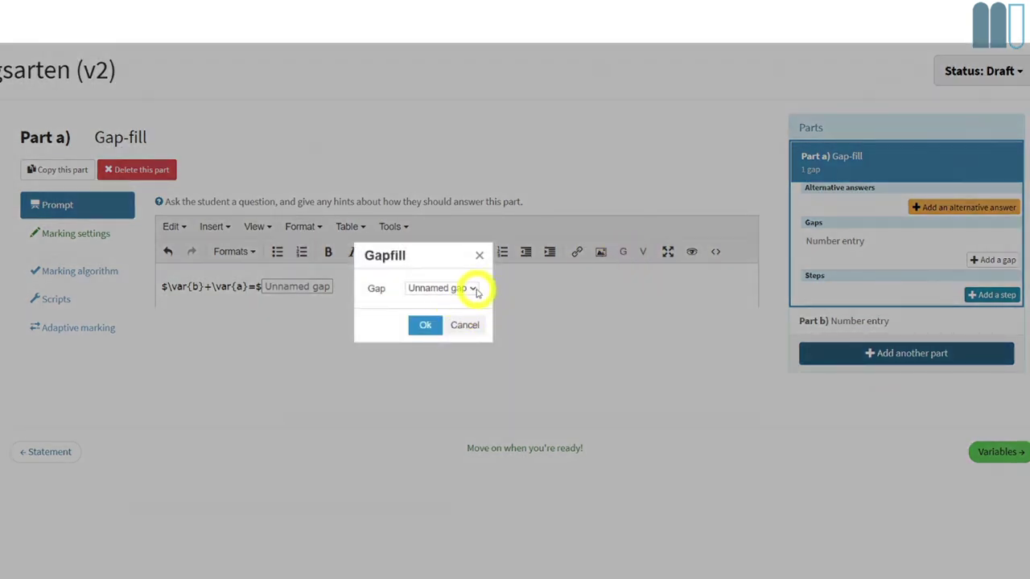
{"action": "left_click", "coordinate": [470, 324]}
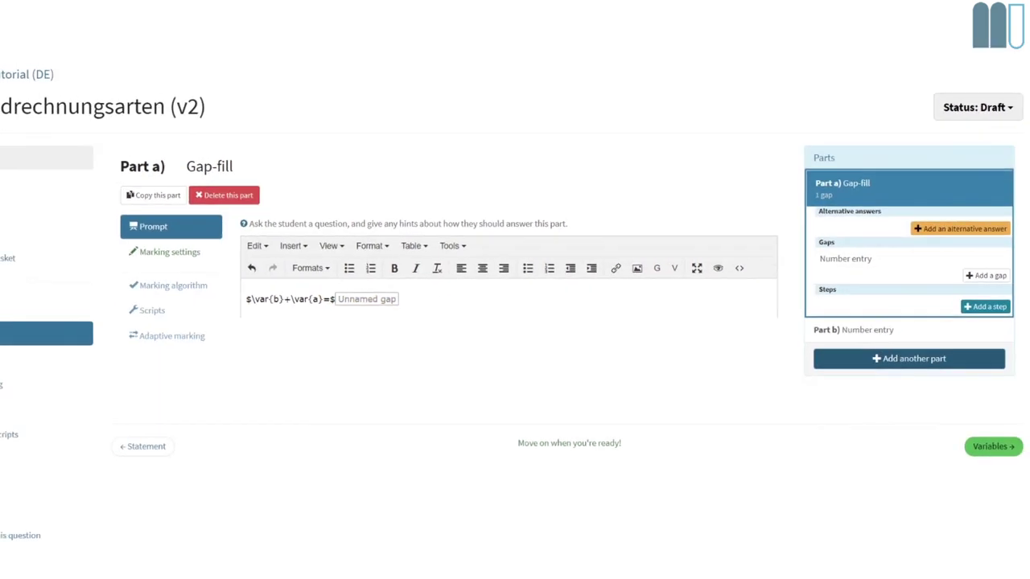
- Test-run the question to check the inline answer gap in part a), and return to the editor
{"action": "left_click", "coordinate": [55, 175]}
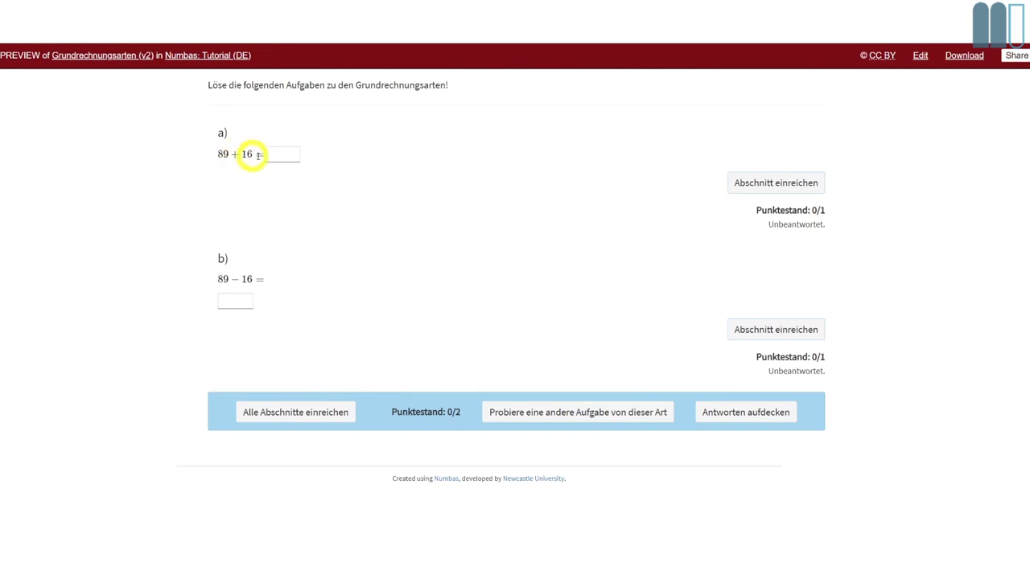
{"action": "left_click", "coordinate": [288, 154]}
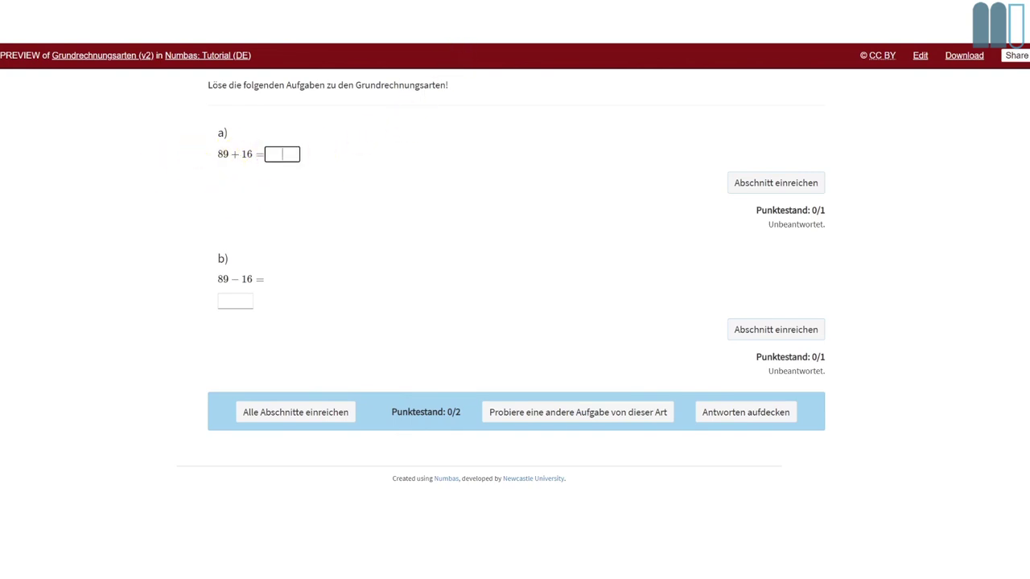
{"action": "key", "text": "ctrl+w"}
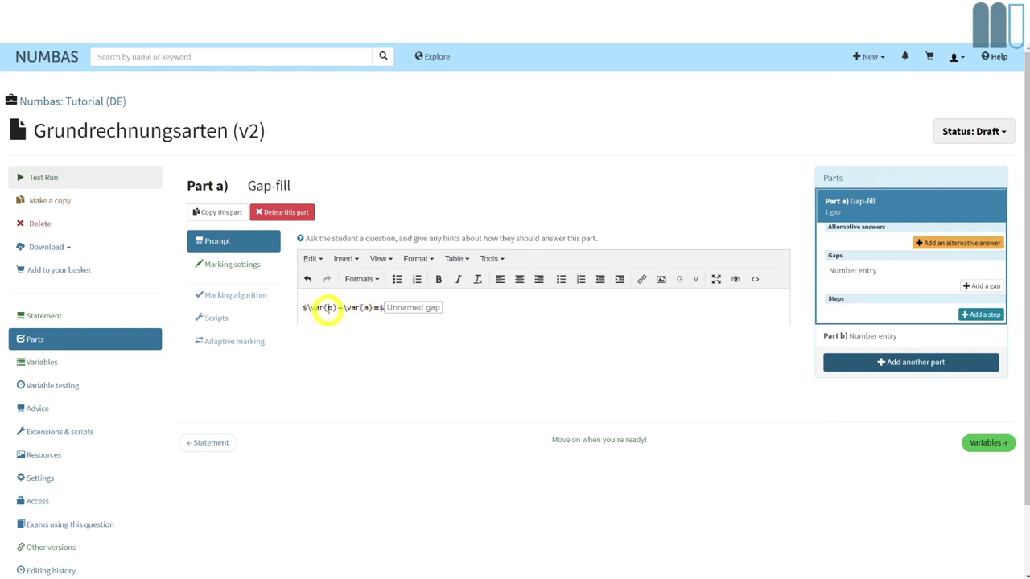
- Add a variable named c to the question and define it as a*random(2..9)
{"action": "left_click", "coordinate": [55, 365]}
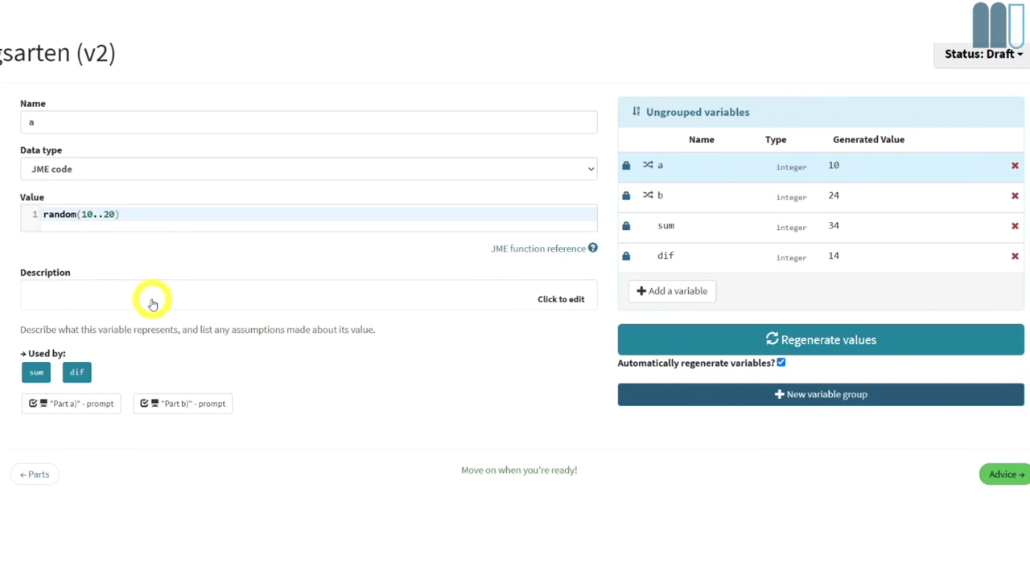
{"action": "left_click", "coordinate": [687, 290]}
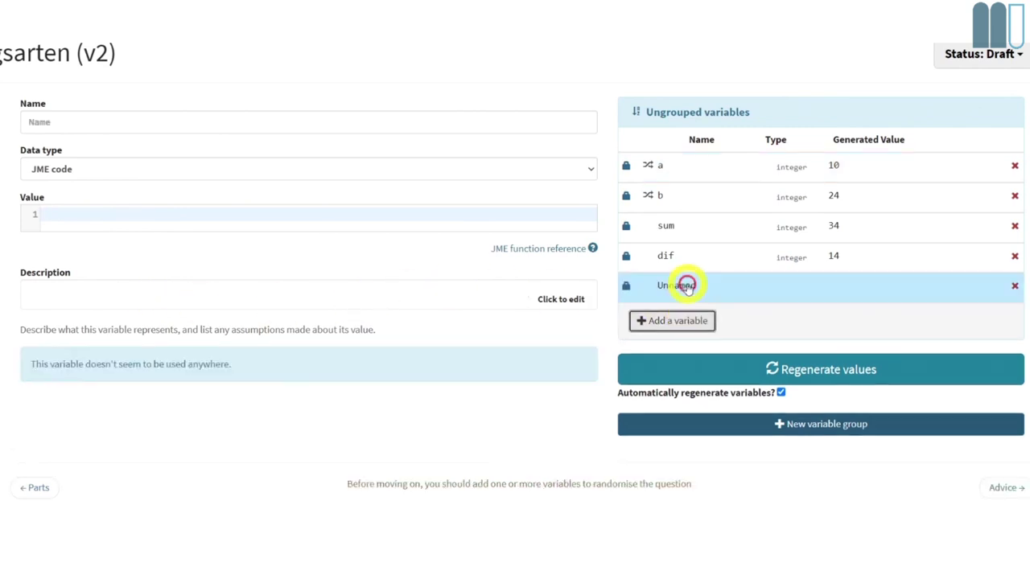
{"action": "left_click", "coordinate": [80, 214]}
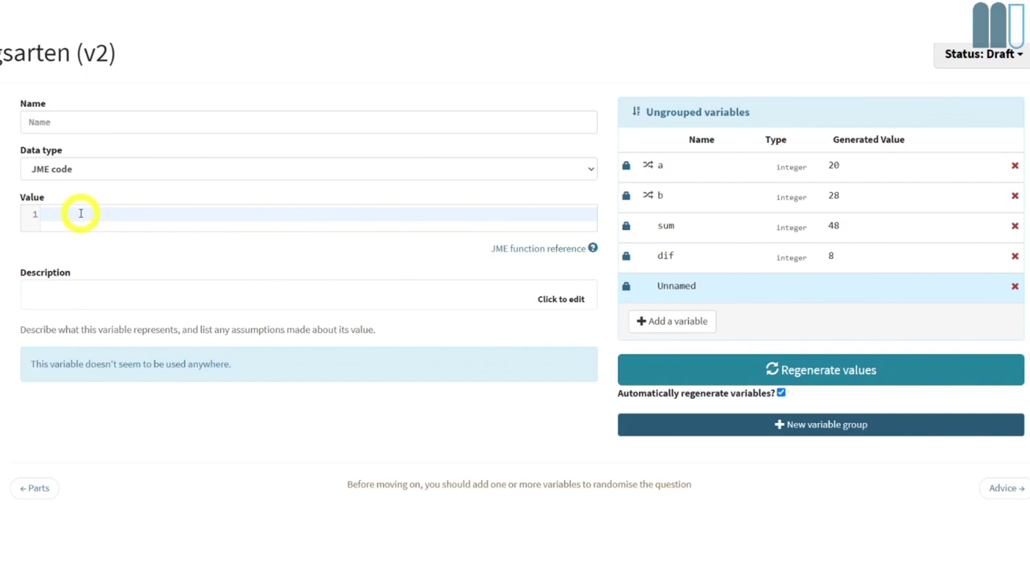
{"action": "left_click", "coordinate": [74, 125]}
{"action": "type", "text": "c"}
{"action": "left_click", "coordinate": [89, 211]}
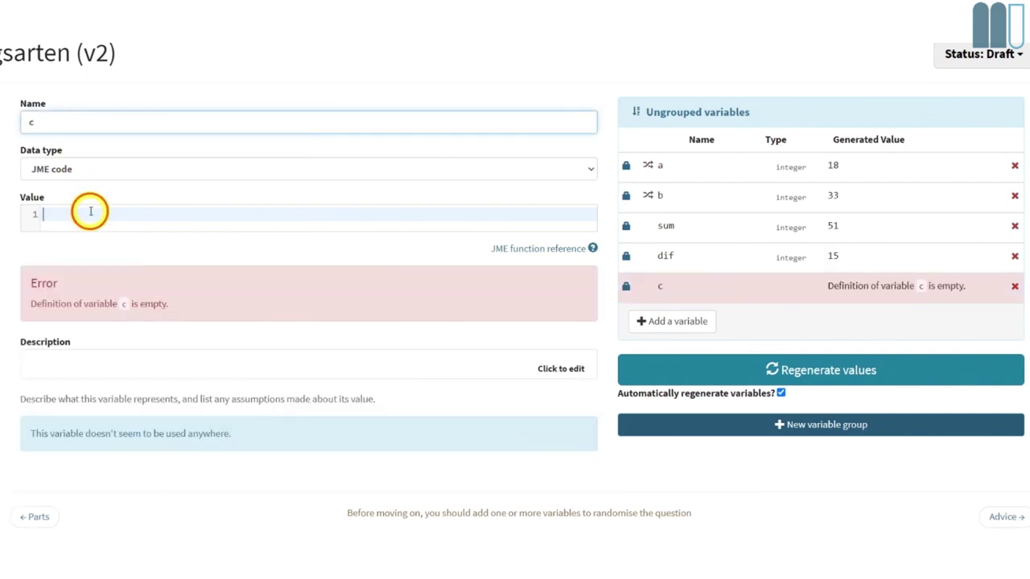
{"action": "type", "text": "b"}
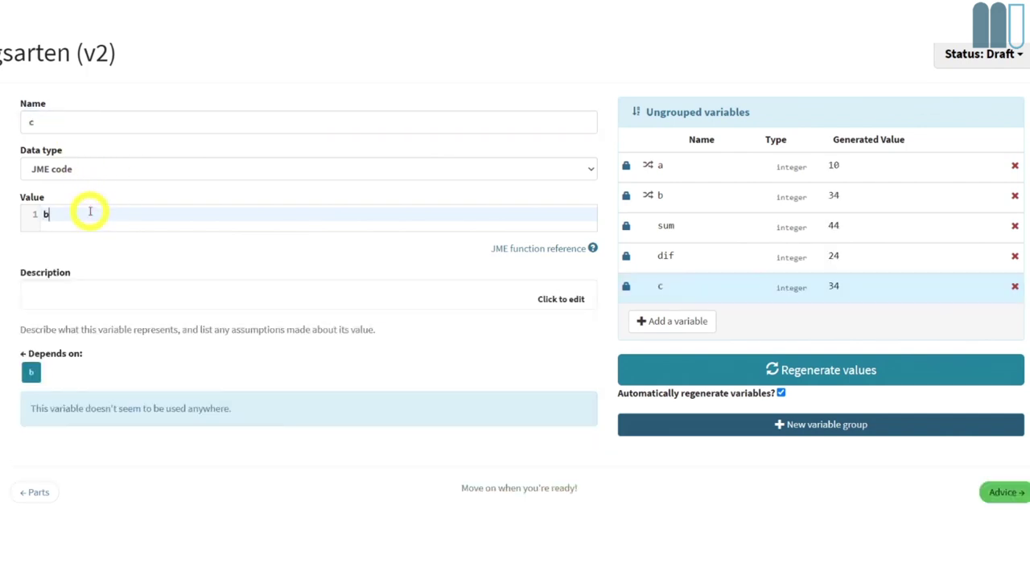
{"action": "type", "text": "*random(2..9)"}
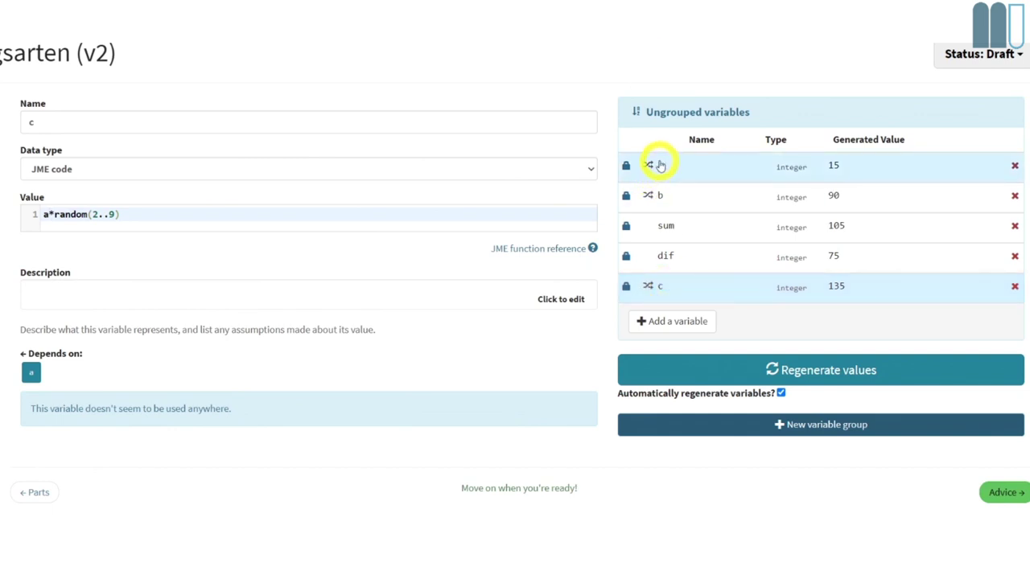
{"action": "left_click", "coordinate": [117, 216]}
{"action": "key", "text": "BackSpace"}
{"action": "key", "text": "ctrl+z"}
{"action": "left_click", "coordinate": [93, 215]}
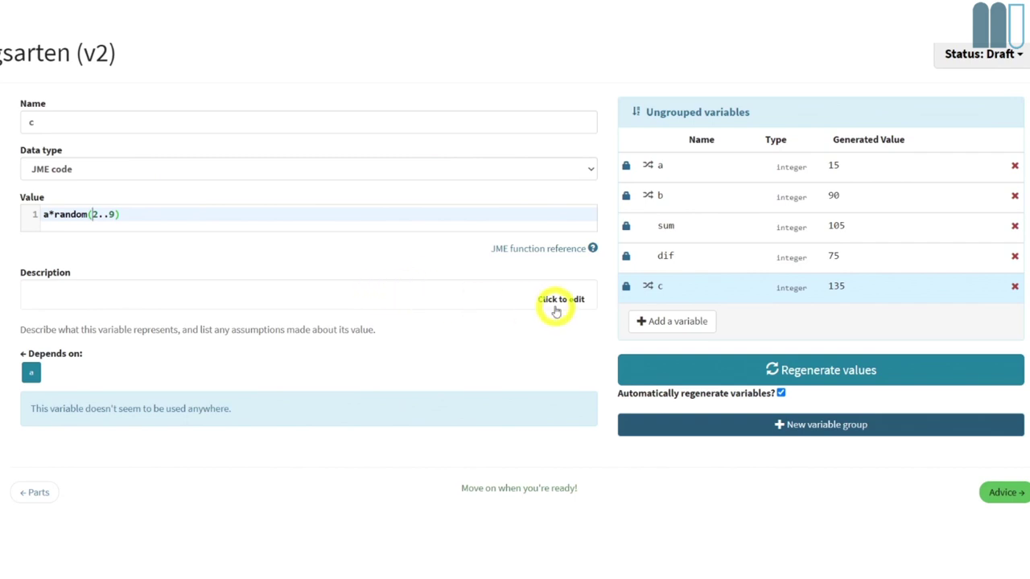
- Add a variable named ergebnis and define it as the list [c-a,c*a,c/a]
{"action": "left_click", "coordinate": [681, 326]}
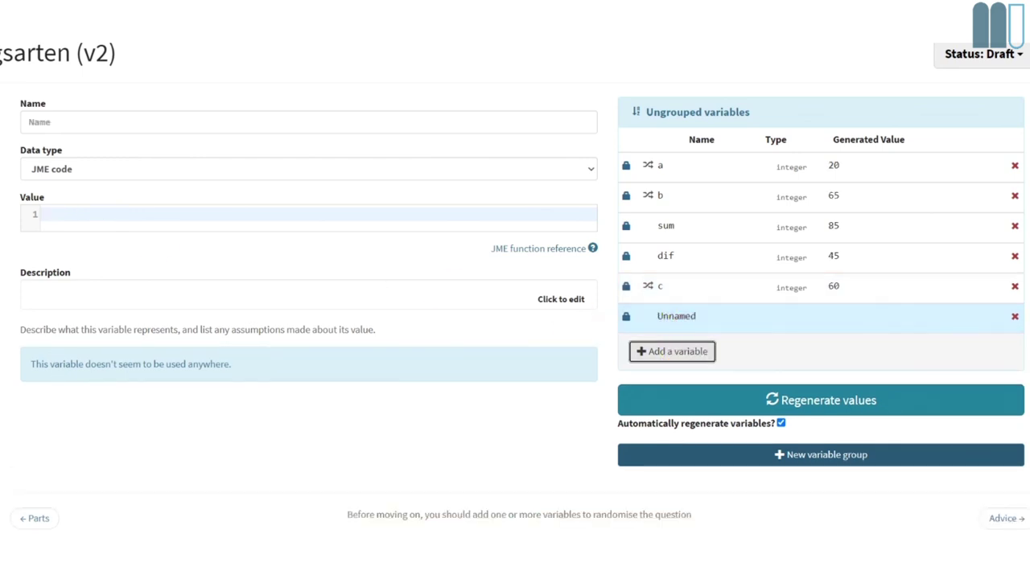
{"action": "left_click", "coordinate": [55, 121]}
{"action": "type", "text": "er"}
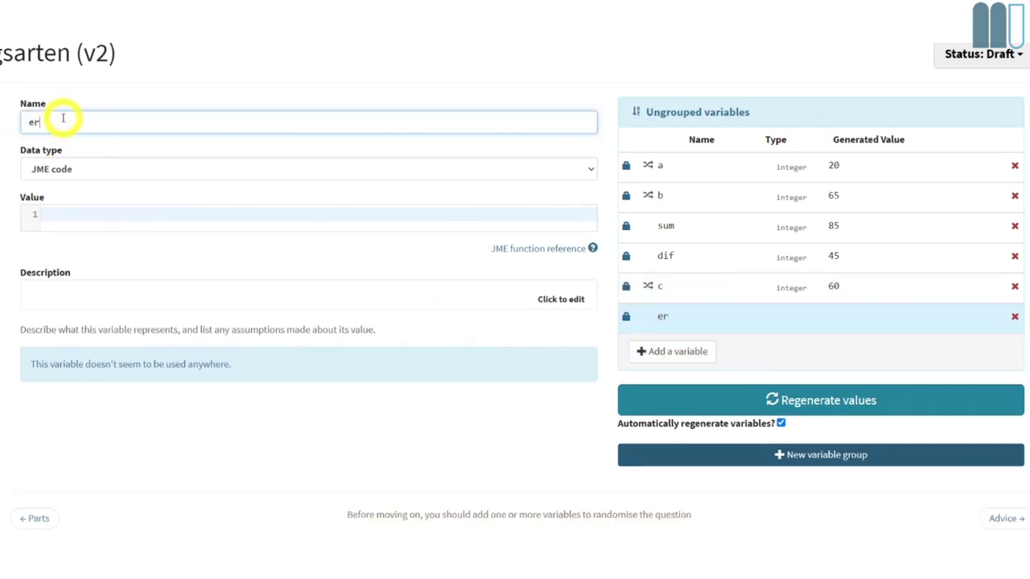
{"action": "type", "text": "gebnis"}
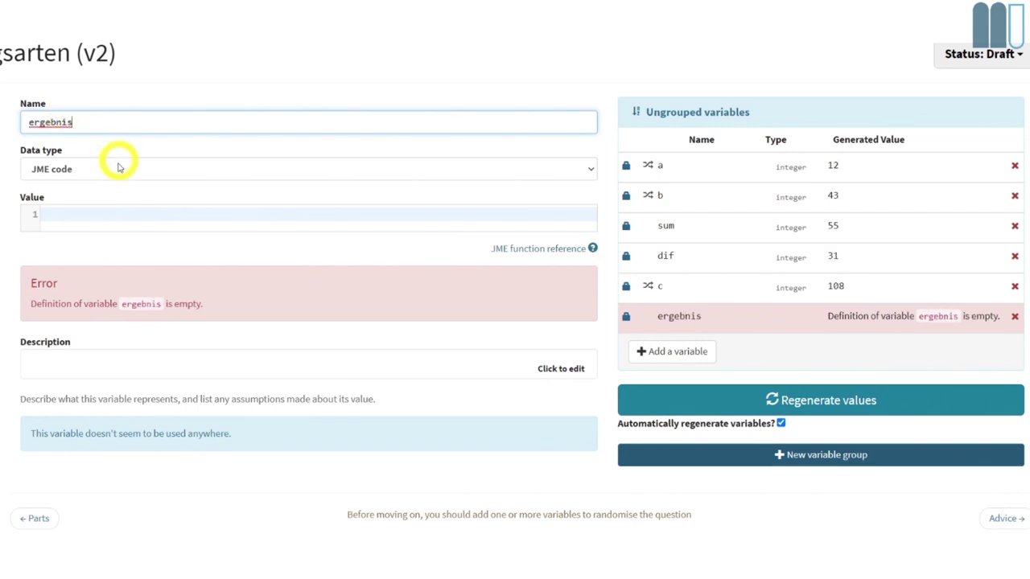
{"action": "left_click", "coordinate": [74, 213]}
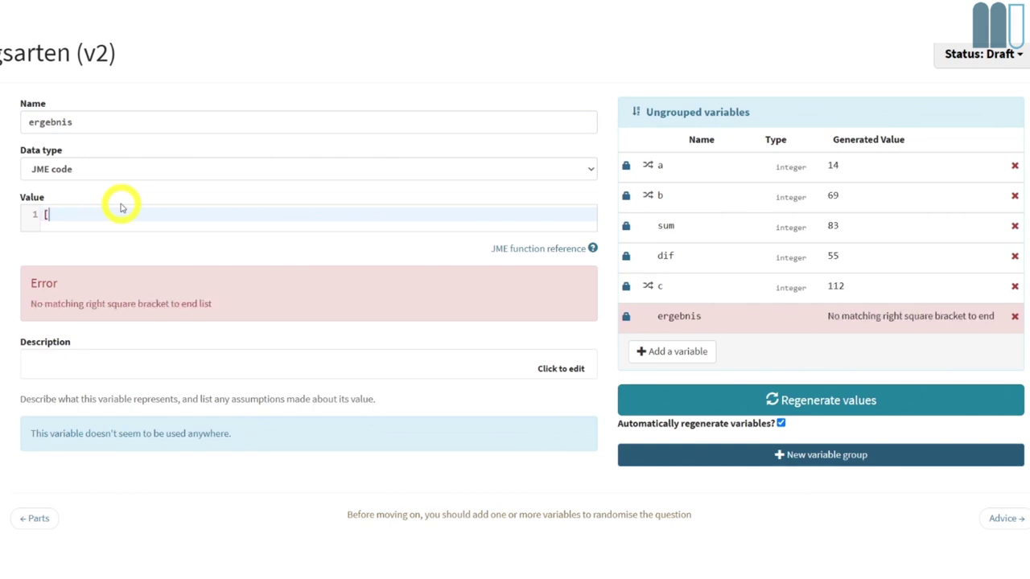
{"action": "type", "text": "[c"}
{"action": "type", "text": "-b"}
{"action": "type", "text": ",c*"}
{"action": "key", "text": "End"}
{"action": "type", "text": "a,c/a"}
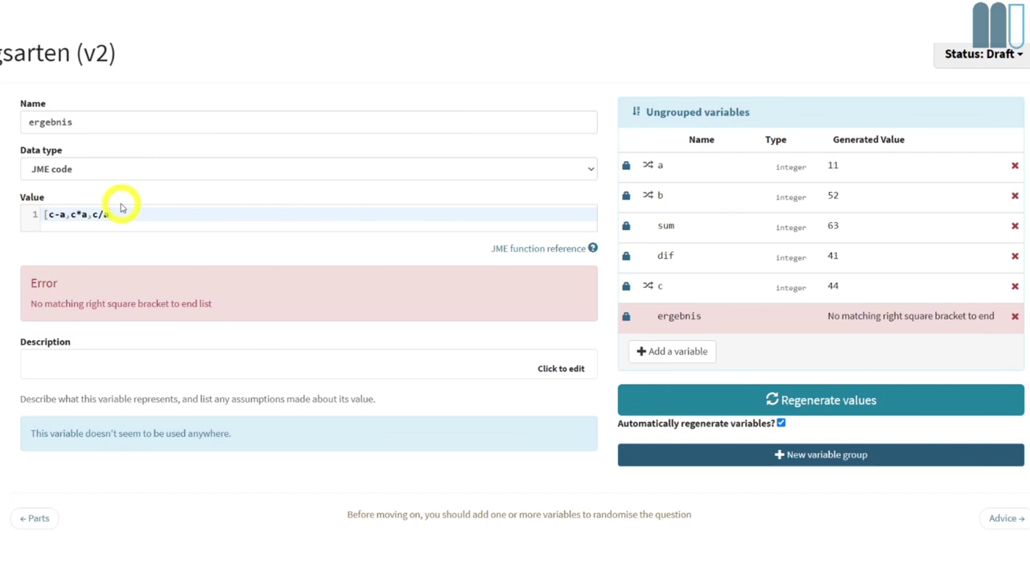
{"action": "type", "text": "]"}
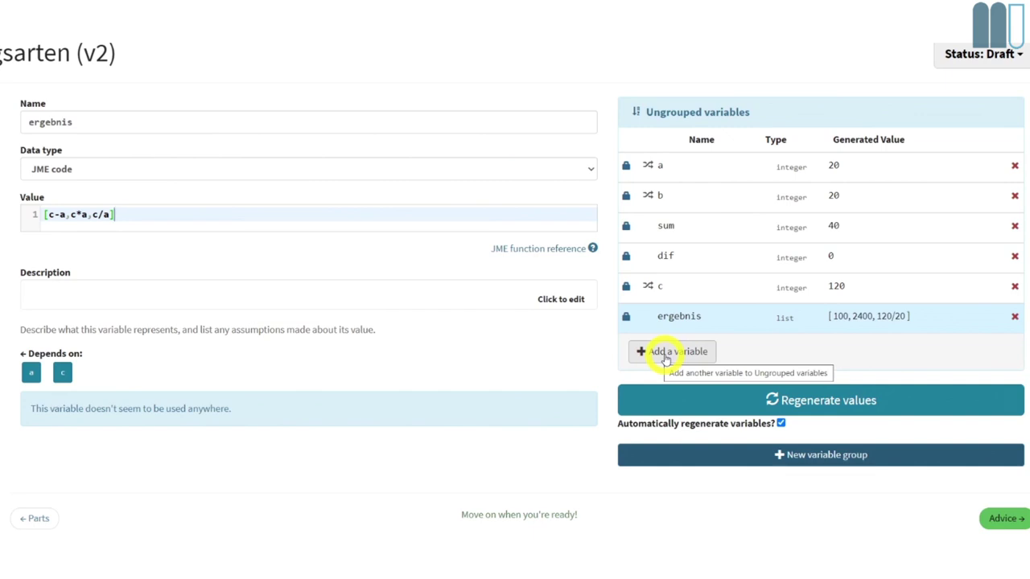
- Add another variable and name it operationen
{"action": "left_click", "coordinate": [665, 359]}
{"action": "left_click", "coordinate": [101, 127]}
{"action": "type", "text": "ope"}
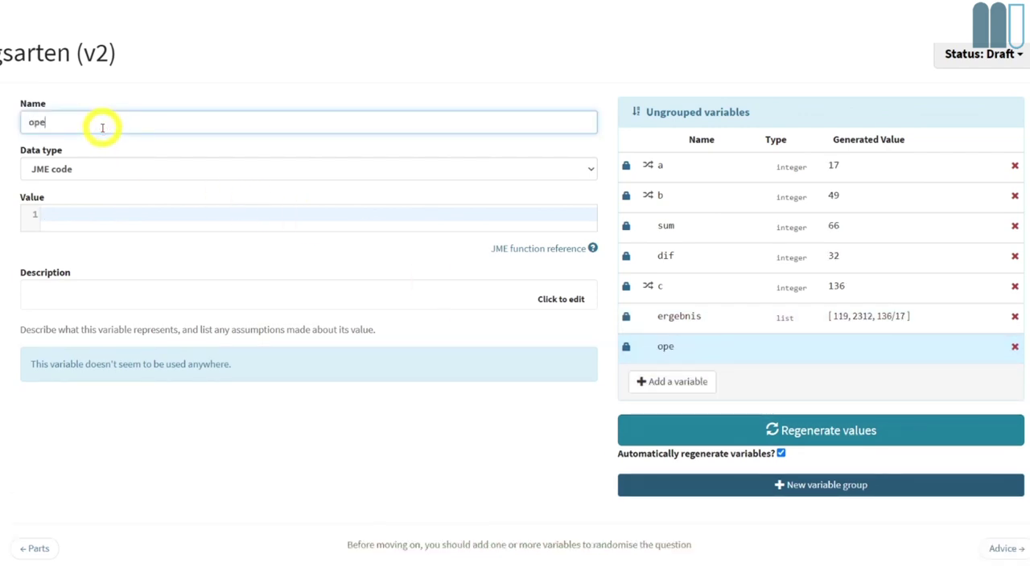
{"action": "type", "text": "rationen"}
- Rename the list variable ergebnis as ergebnisse
{"action": "left_click", "coordinate": [684, 320]}
{"action": "left_click", "coordinate": [112, 130]}
{"action": "type", "text": "se"}
- Define the variable operationen as the list ["die Differenz","das Produkt","den Quotienten"]
{"action": "left_click", "coordinate": [726, 345]}
{"action": "left_click", "coordinate": [144, 223]}
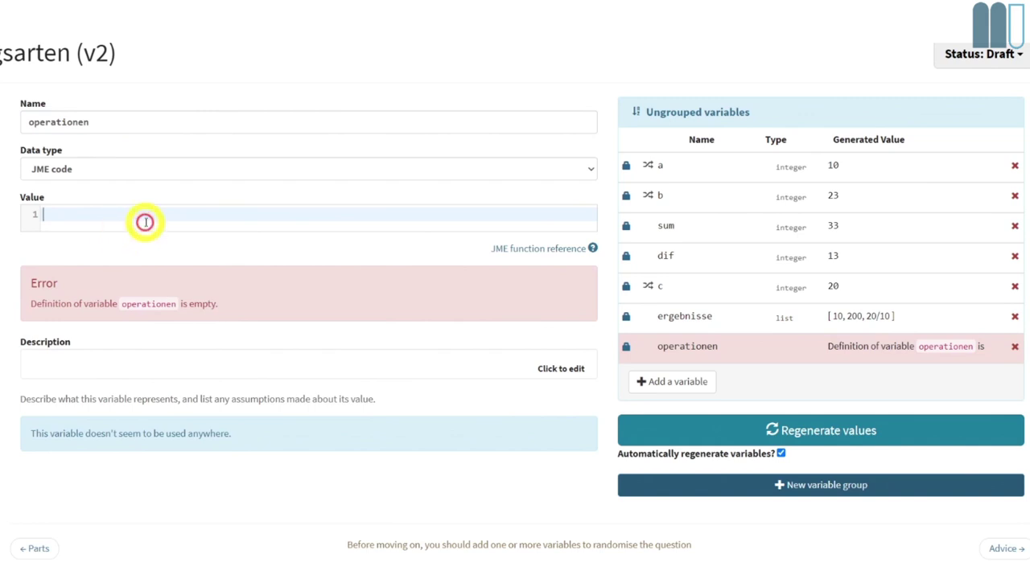
{"action": "type", "text": "["}
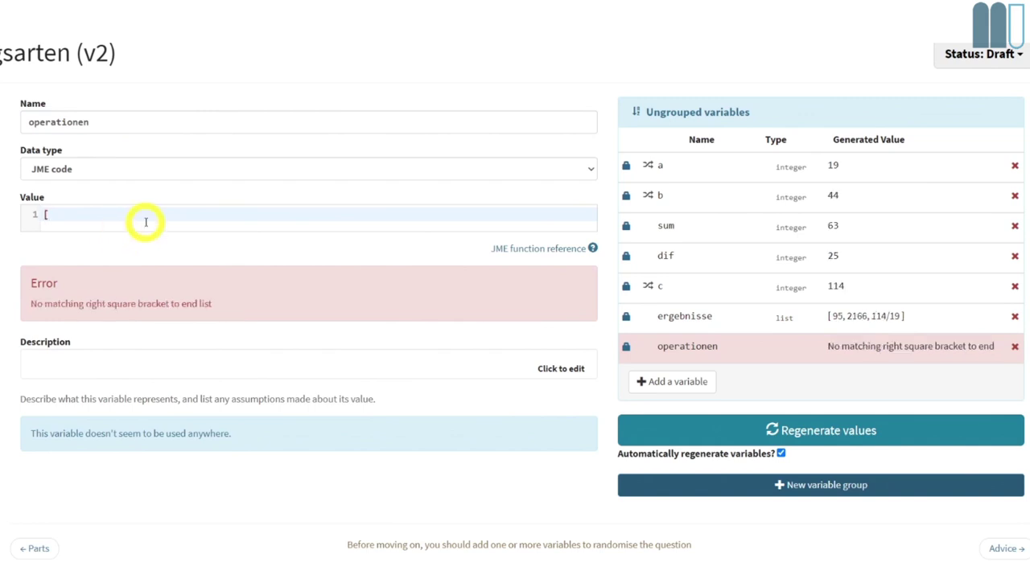
{"action": "type", "text": "\""}
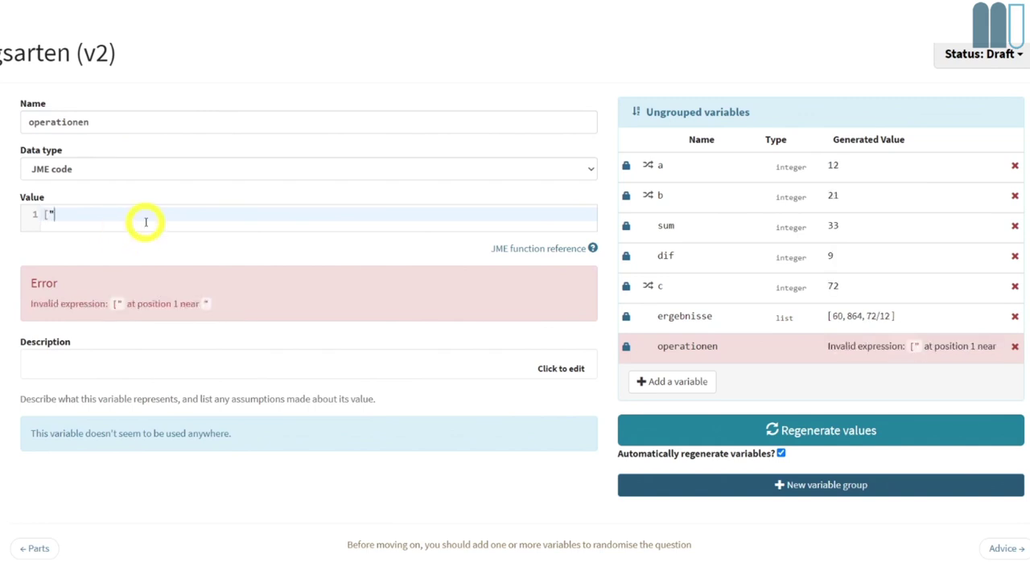
{"action": "type", "text": "Die Di"}
{"action": "key", "text": "BackSpace"}
{"action": "type", "text": "die Dif"}
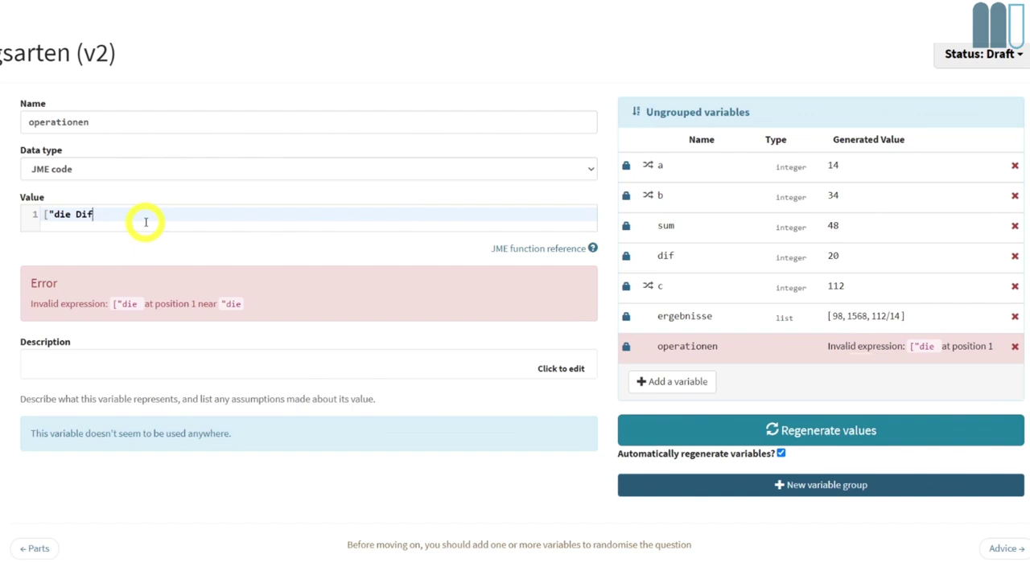
{"action": "type", "text": "ferenz\",\"da"}
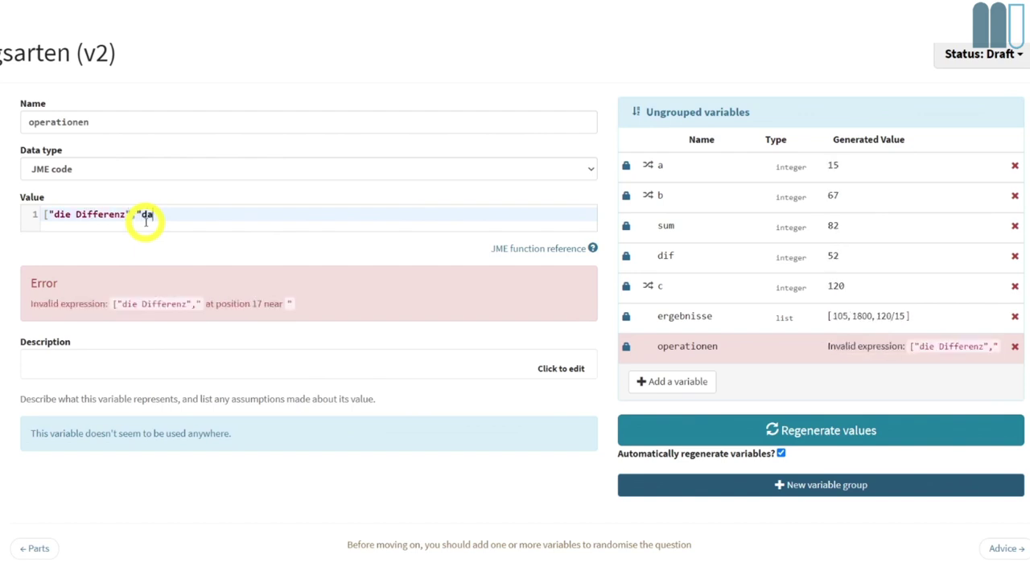
{"action": "type", "text": "s Produkt\",\""}
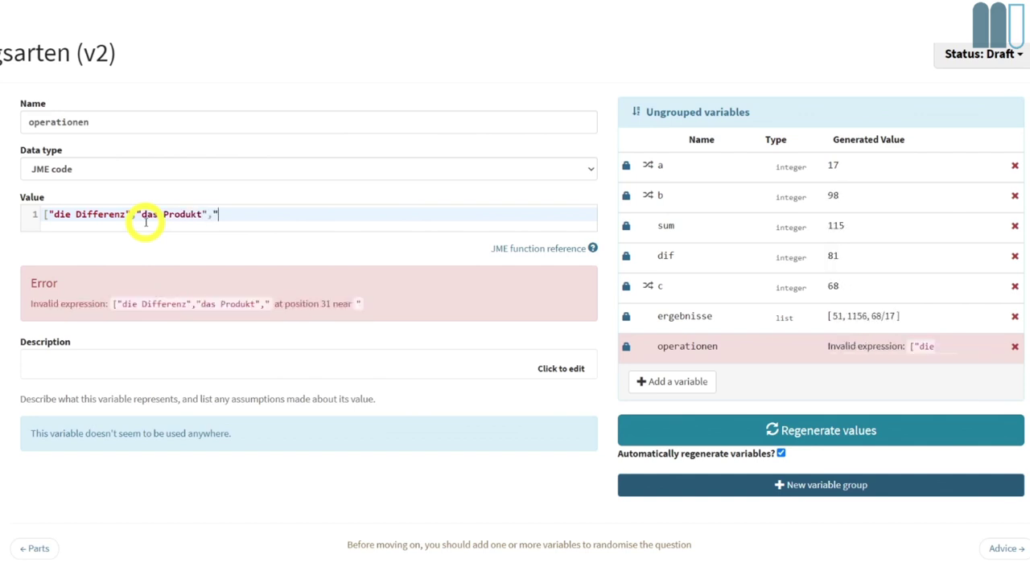
{"action": "type", "text": "den Q"}
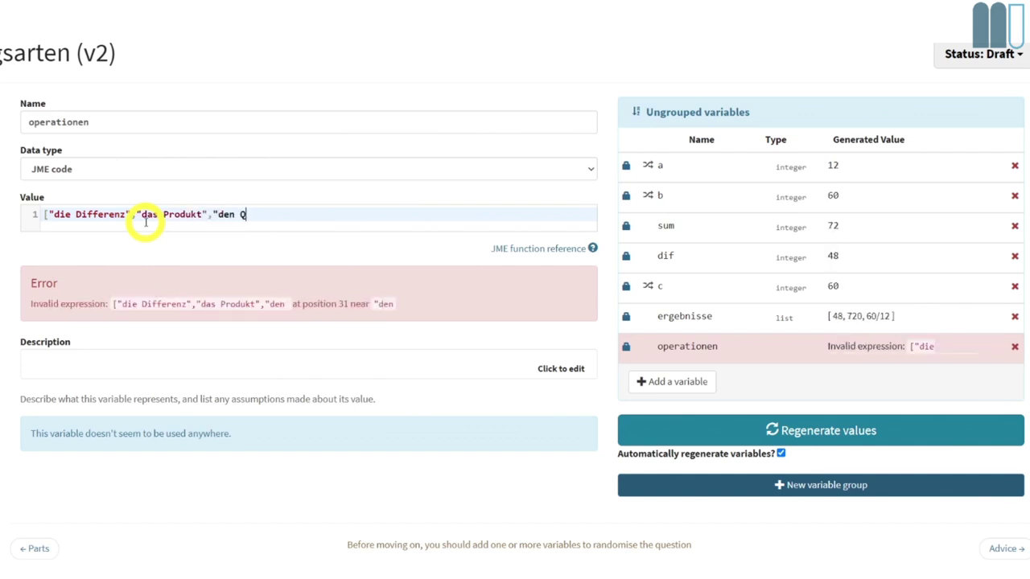
{"action": "type", "text": "uotienten"}
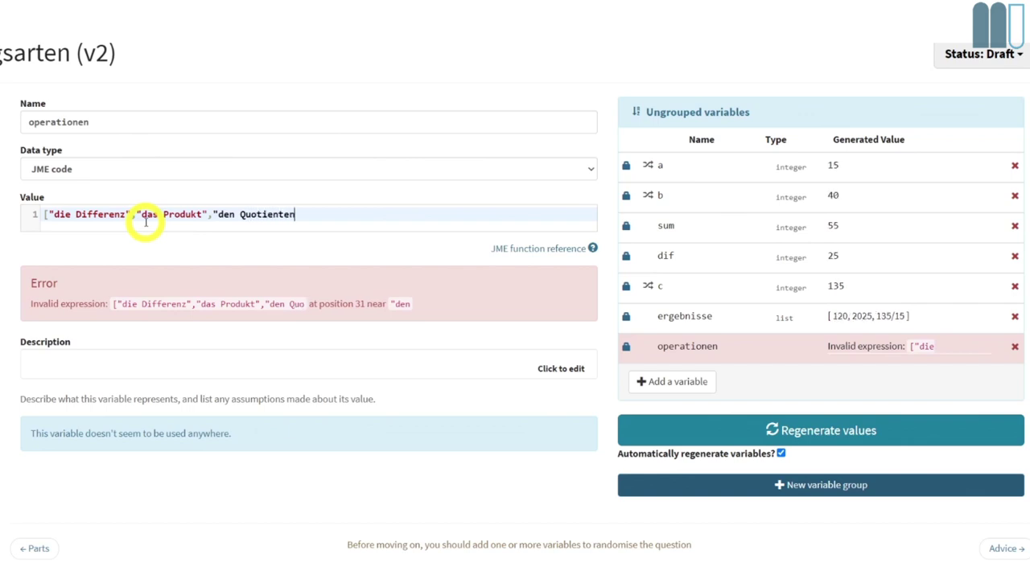
{"action": "type", "text": "\""}
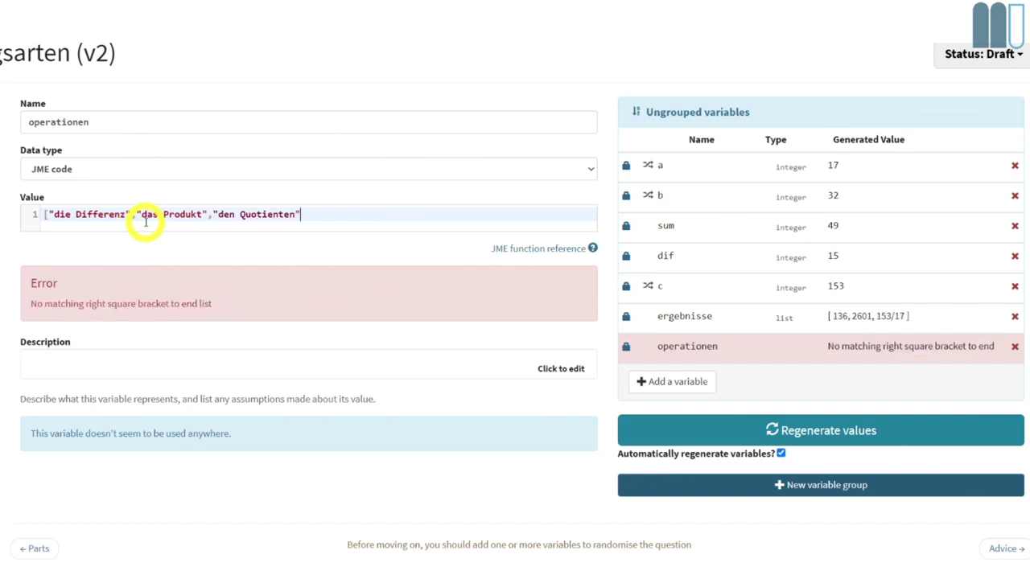
{"action": "type", "text": "]"}
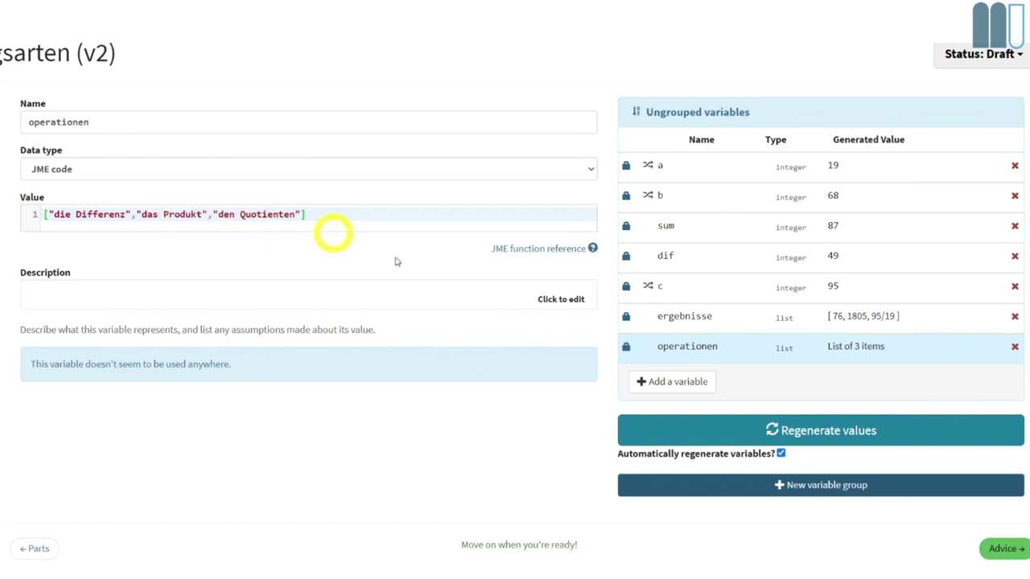
- Review the definition of ergebnisse, and add a variable named auswahl defined as random(0..2)
{"action": "left_click", "coordinate": [838, 319]}
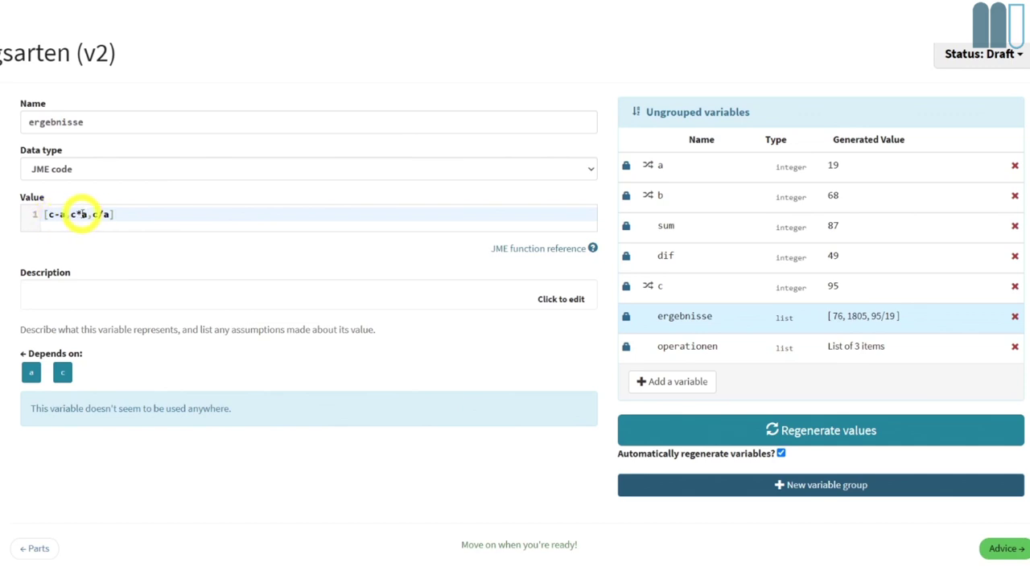
{"action": "left_click", "coordinate": [691, 382]}
{"action": "left_click", "coordinate": [68, 125]}
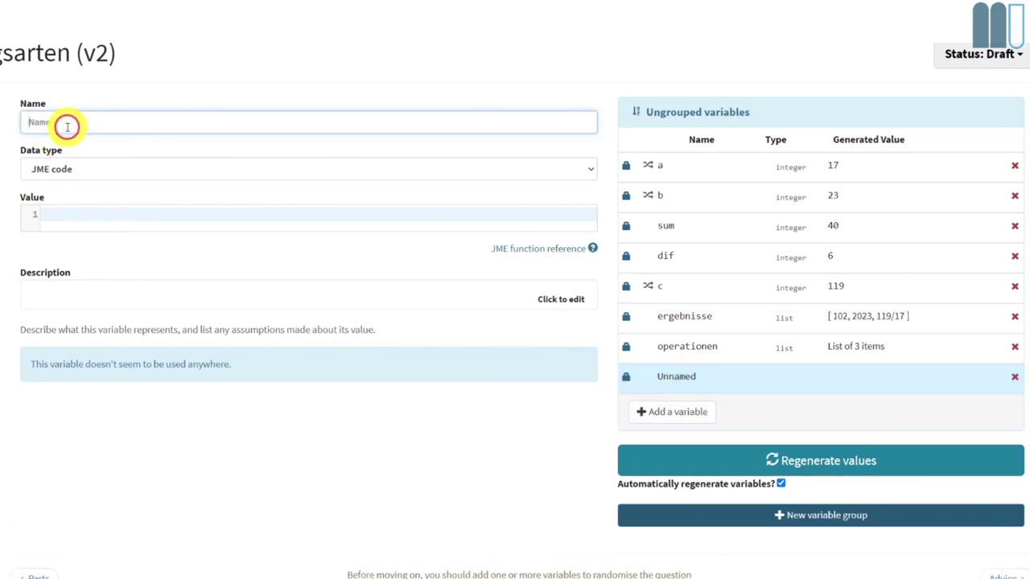
{"action": "type", "text": "auswah"}
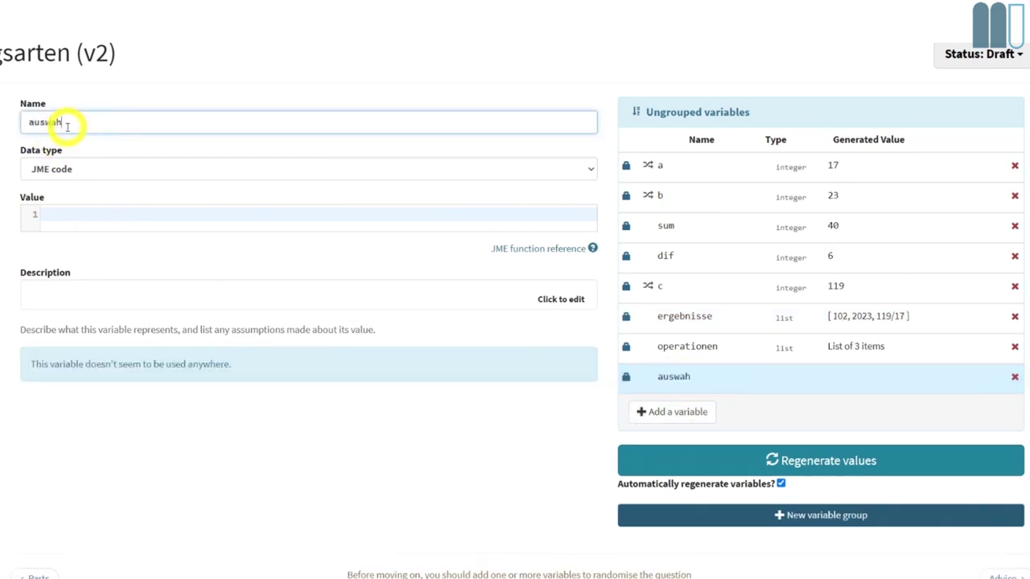
{"action": "type", "text": "l"}
{"action": "left_click", "coordinate": [199, 211]}
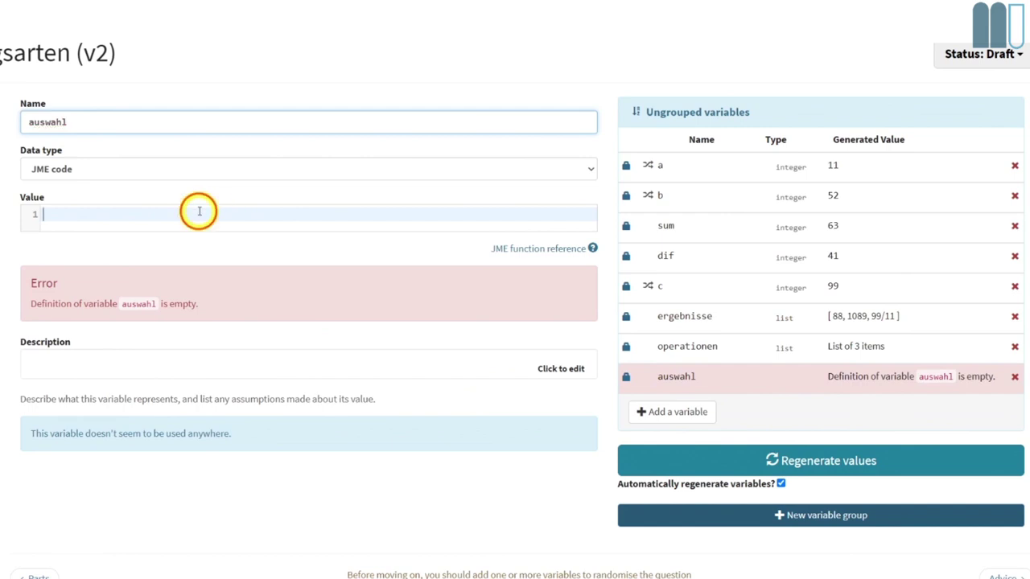
{"action": "type", "text": "random"}
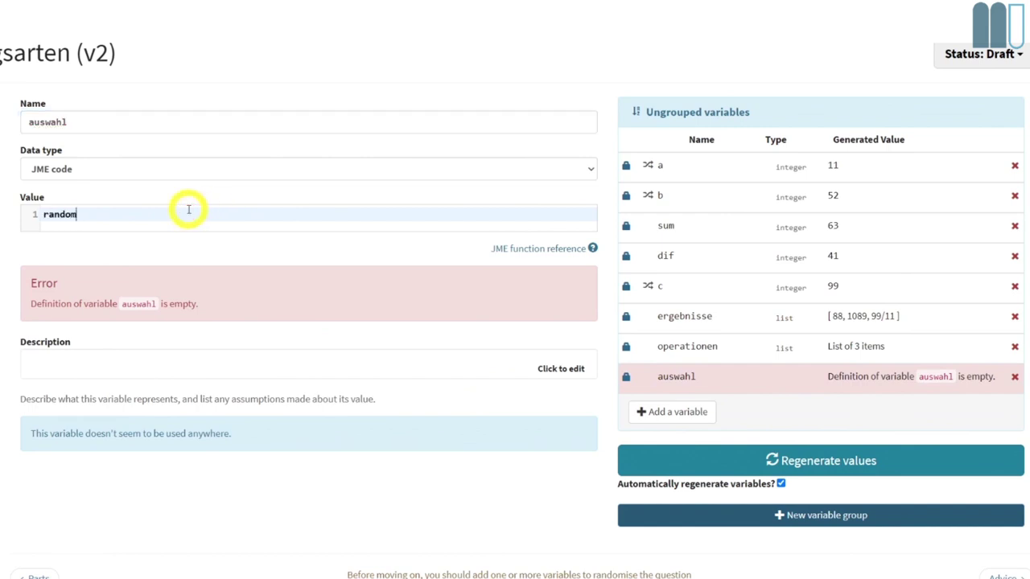
{"action": "type", "text": "(0.."}
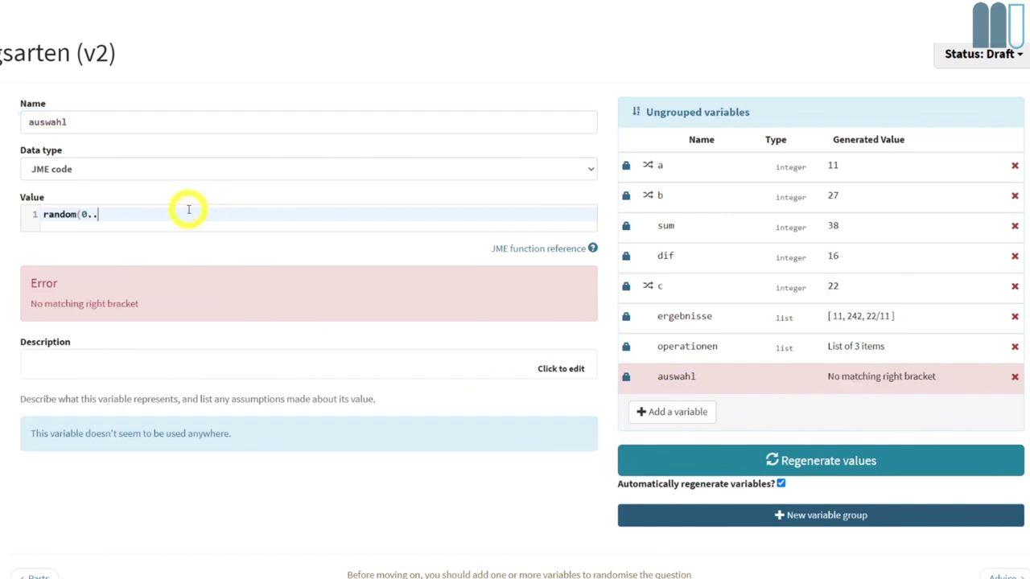
{"action": "type", "text": "2"}
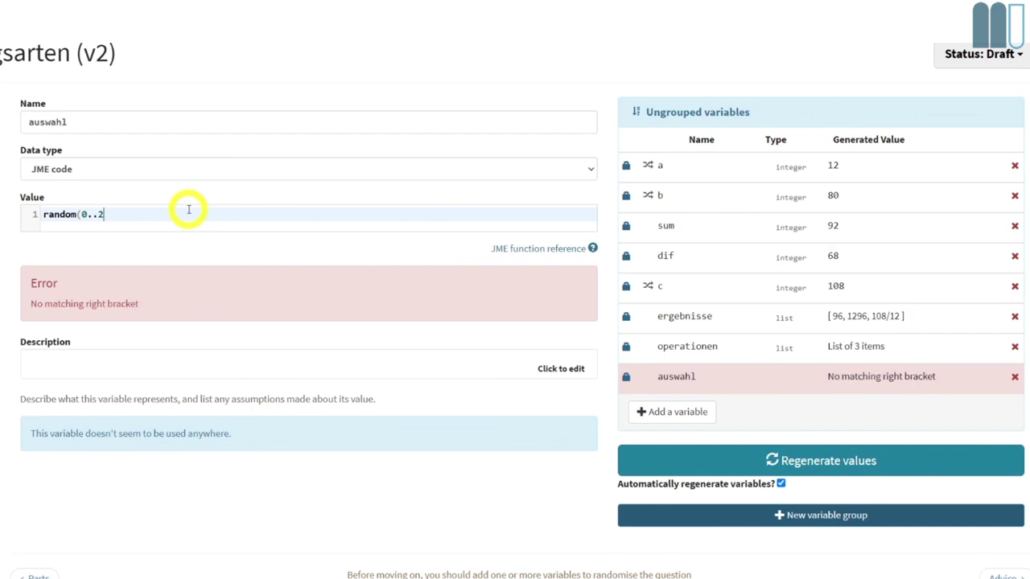
{"action": "type", "text": ")"}
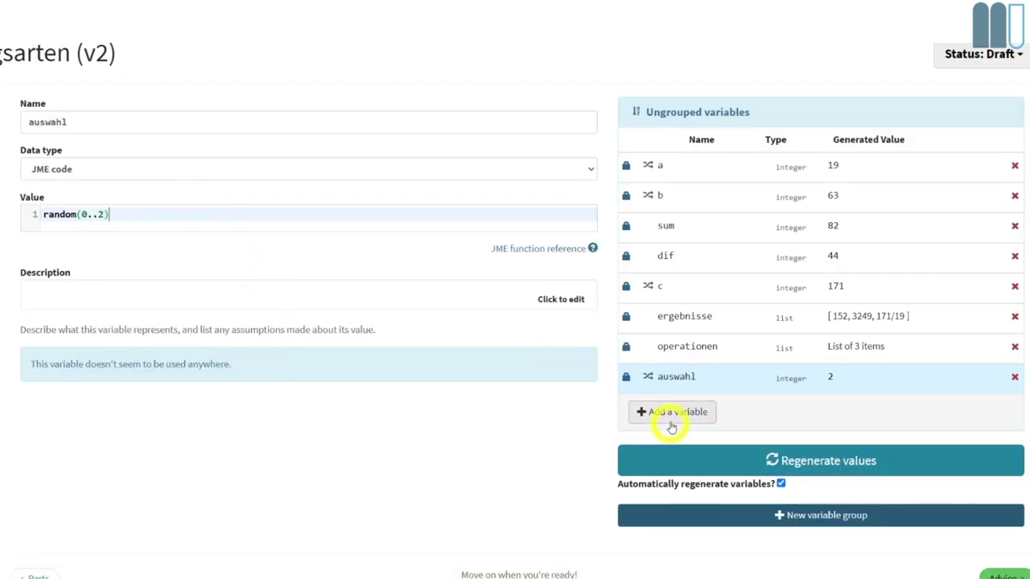
- Add a variable named ergebnis and define it as ergebnisse[auswahl]
{"action": "left_click", "coordinate": [672, 414]}
{"action": "left_click", "coordinate": [78, 117]}
{"action": "type", "text": "ergebnis"}
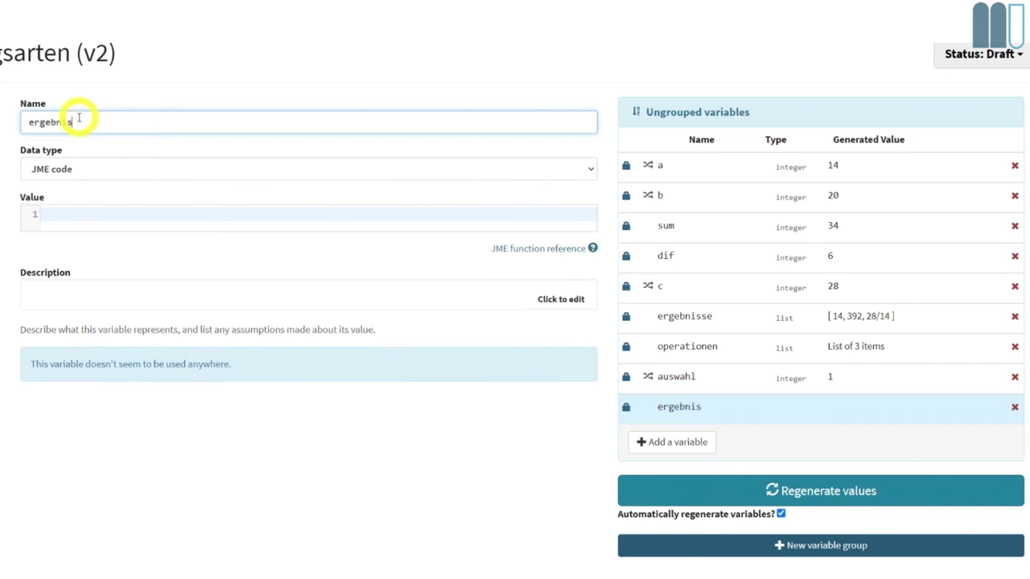
{"action": "left_click", "coordinate": [190, 218]}
{"action": "type", "text": "ergebniss"}
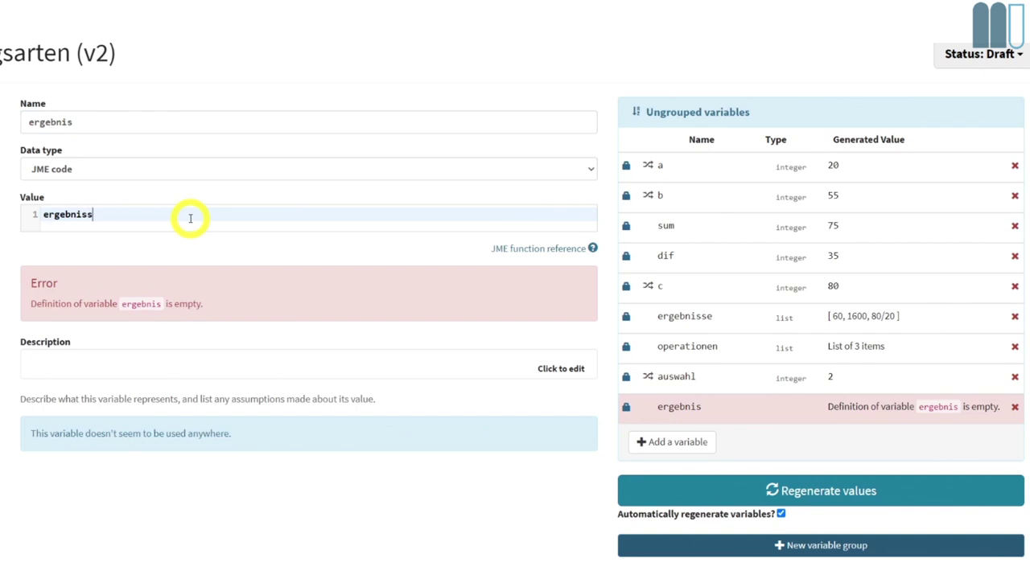
{"action": "type", "text": "e[auswahl]"}
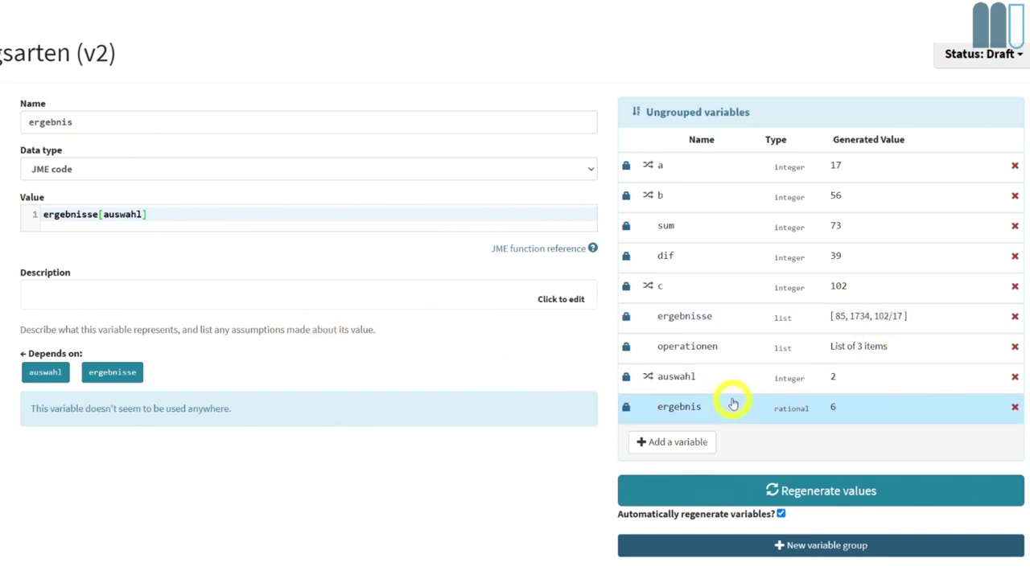
- Add a variable named operation defined as operationen[auswahl], and review the definitions of operationen and ergebnisse
{"action": "left_click", "coordinate": [668, 441]}
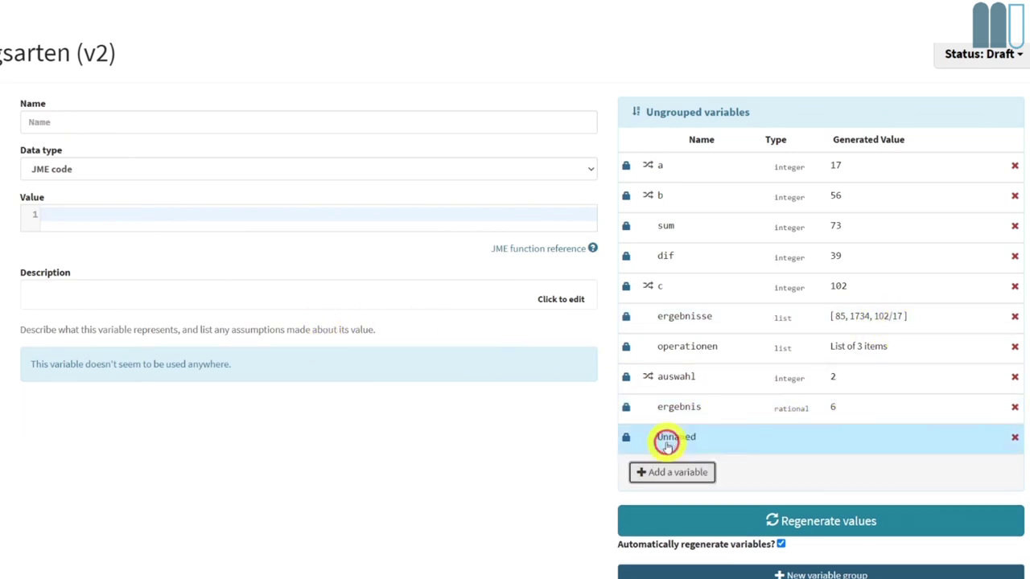
{"action": "left_click", "coordinate": [39, 117]}
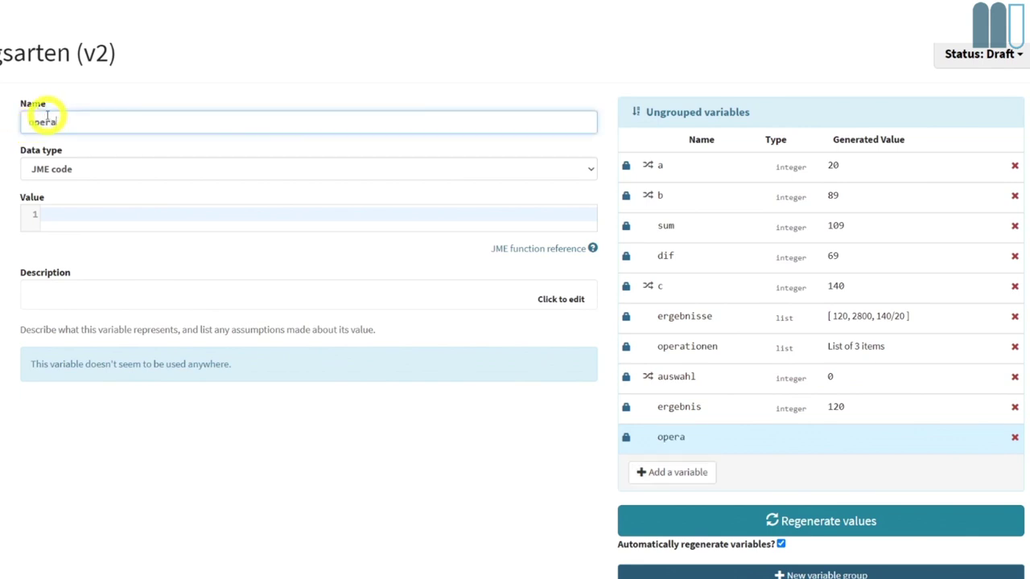
{"action": "left_click", "coordinate": [134, 223]}
{"action": "type", "text": "operationen[auswahl]"}
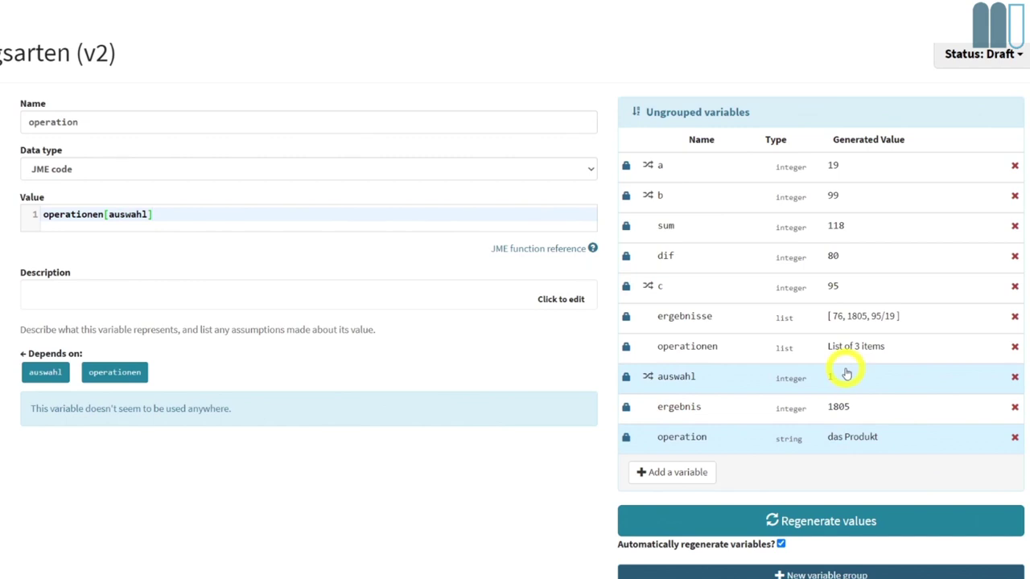
{"action": "left_click", "coordinate": [843, 351]}
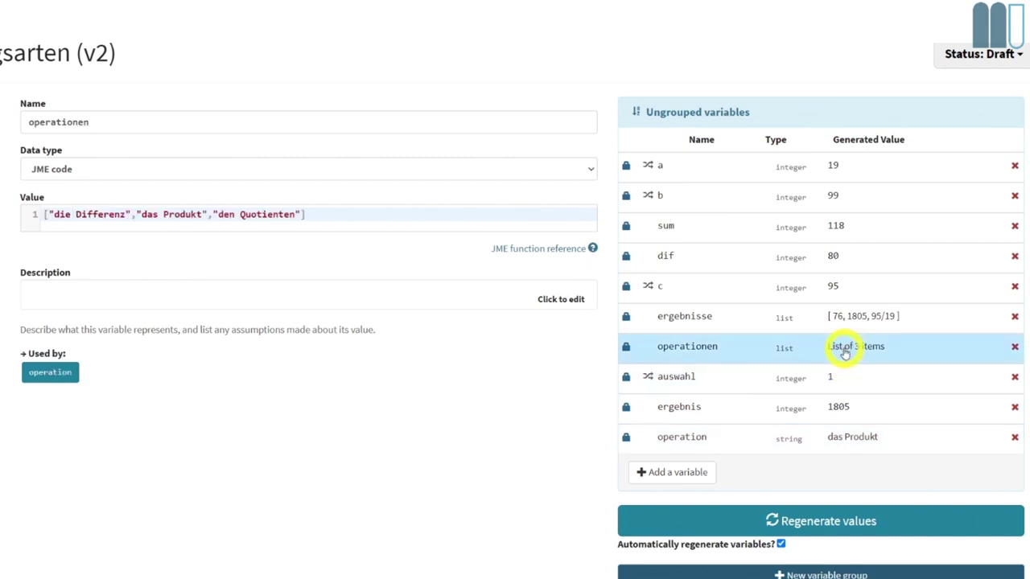
{"action": "left_click", "coordinate": [836, 318]}
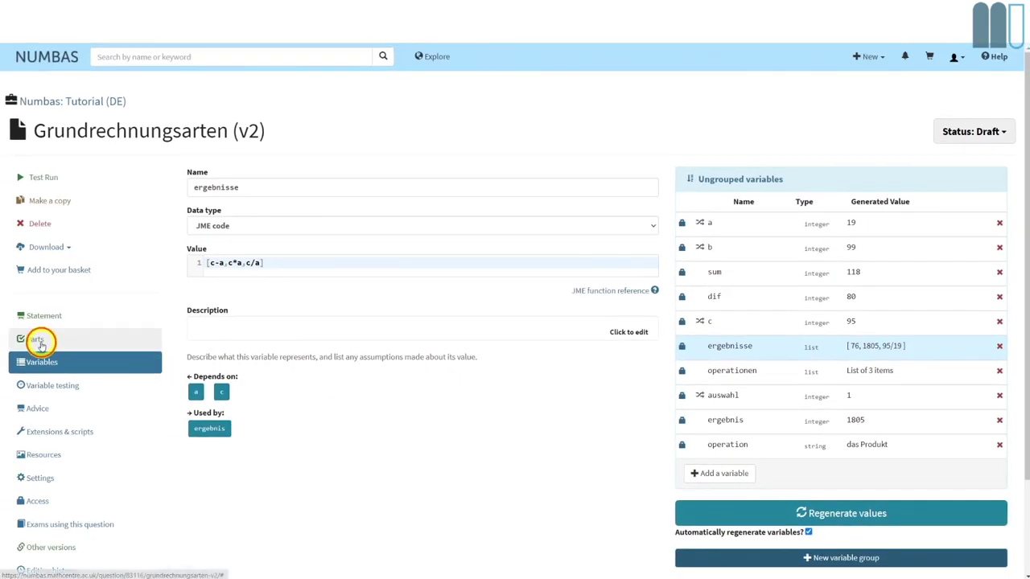
- Insert "Bestimme {operation} von " at the start of the prompt of part b)
{"action": "left_click", "coordinate": [38, 342]}
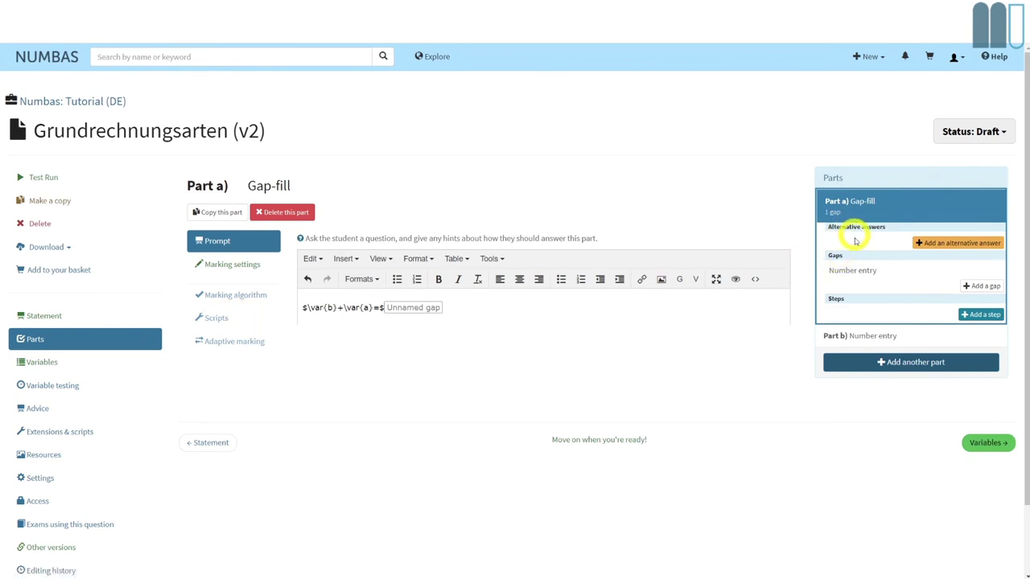
{"action": "left_click", "coordinate": [848, 335]}
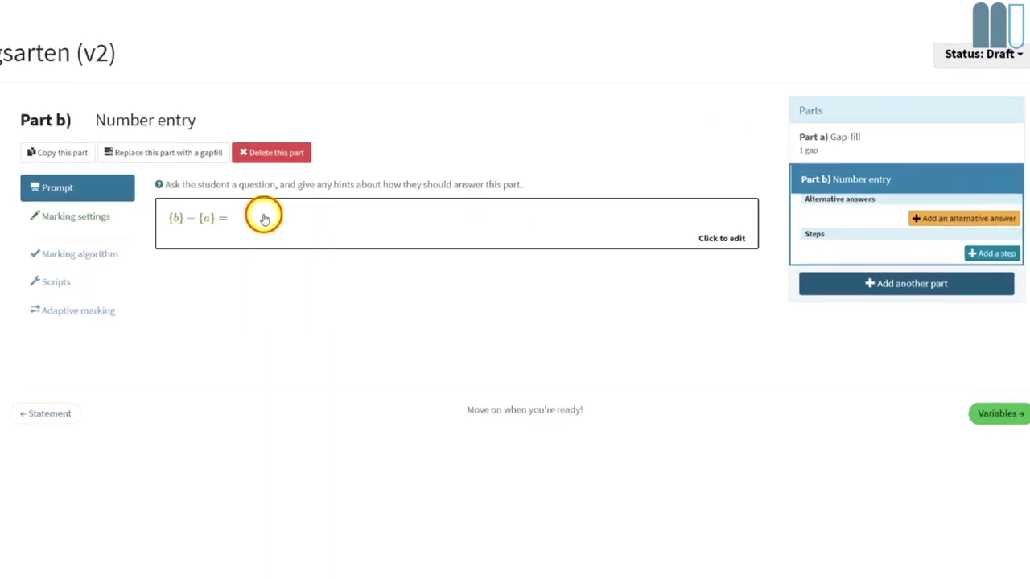
{"action": "left_click", "coordinate": [387, 265]}
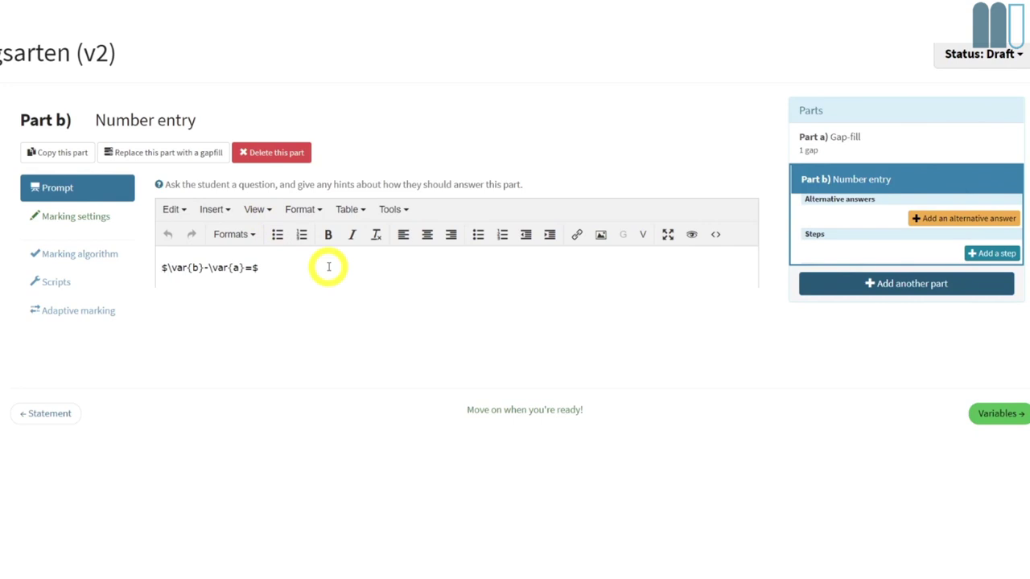
{"action": "type", "text": "Bestimme"}
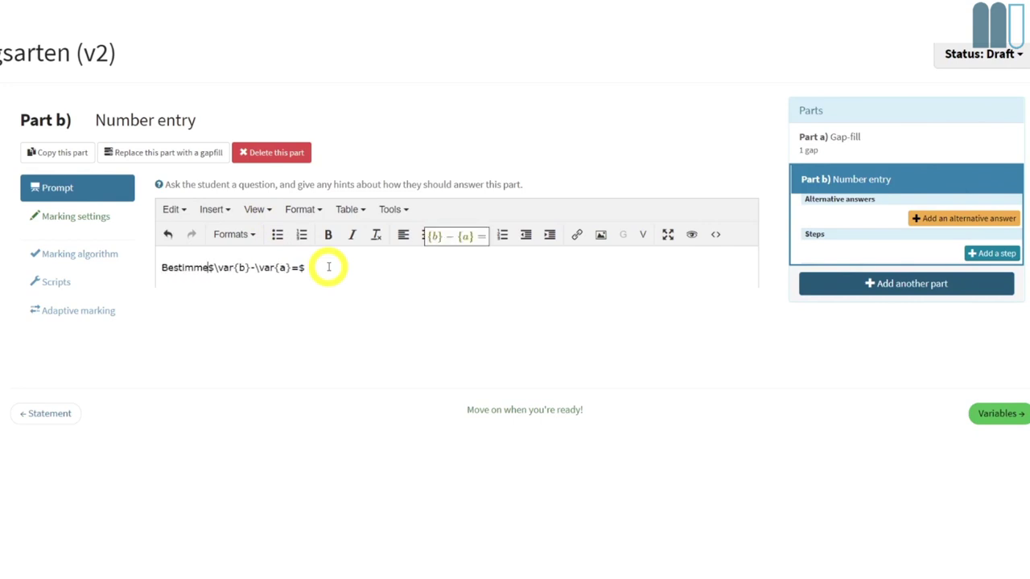
{"action": "type", "text": " {}"}
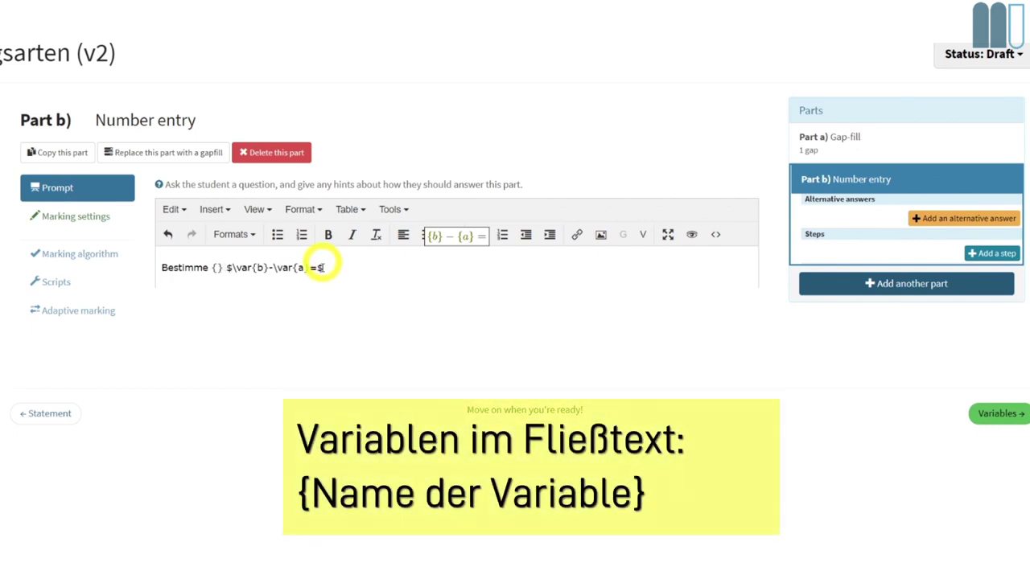
{"action": "left_click", "coordinate": [218, 268]}
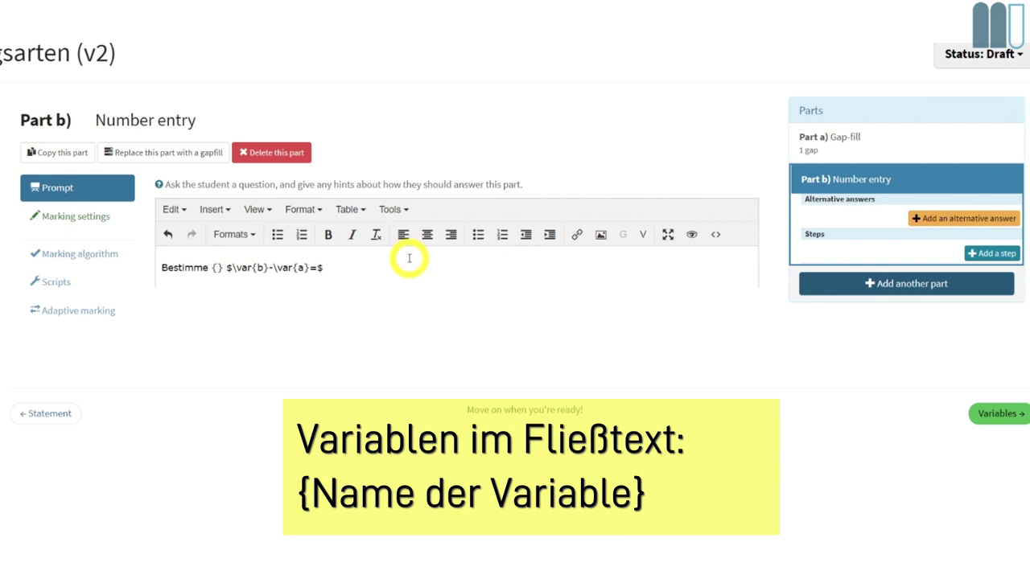
{"action": "type", "text": "operation"}
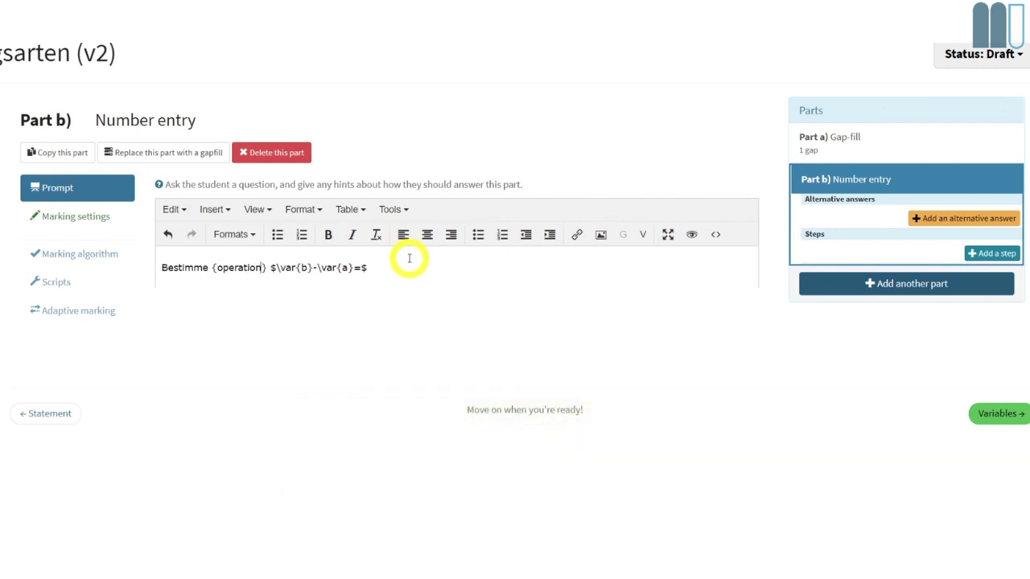
{"action": "key", "text": "Right"}
{"action": "key", "text": "Right"}
{"action": "type", "text": "von "}
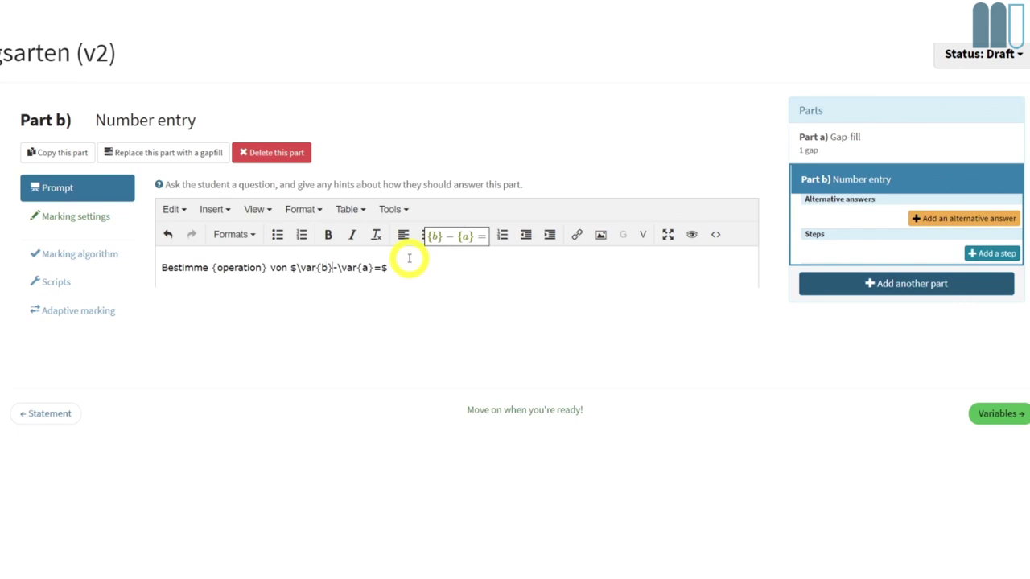
- Rewrite the formula after "von" in the part b) prompt as "$\var{c}$ und $\var{a}$."
{"action": "type", "text": "$"}
{"action": "key", "text": "Left"}
{"action": "key", "text": "Left"}
{"action": "key", "text": "BackSpace"}
{"action": "type", "text": "c"}
{"action": "key", "text": "Right"}
{"action": "key", "text": "Right"}
{"action": "key", "text": "Right"}
{"action": "type", "text": "$"}
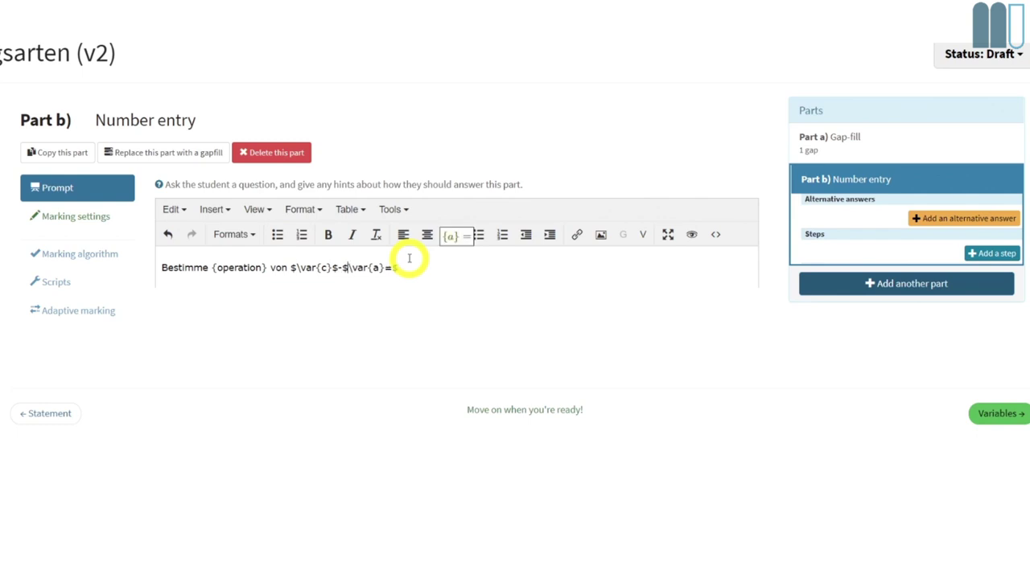
{"action": "key", "text": "BackSpace"}
{"action": "type", "text": "und"}
{"action": "key", "text": "Left"}
{"action": "key", "text": "BackSpace"}
{"action": "left_click", "coordinate": [476, 260]}
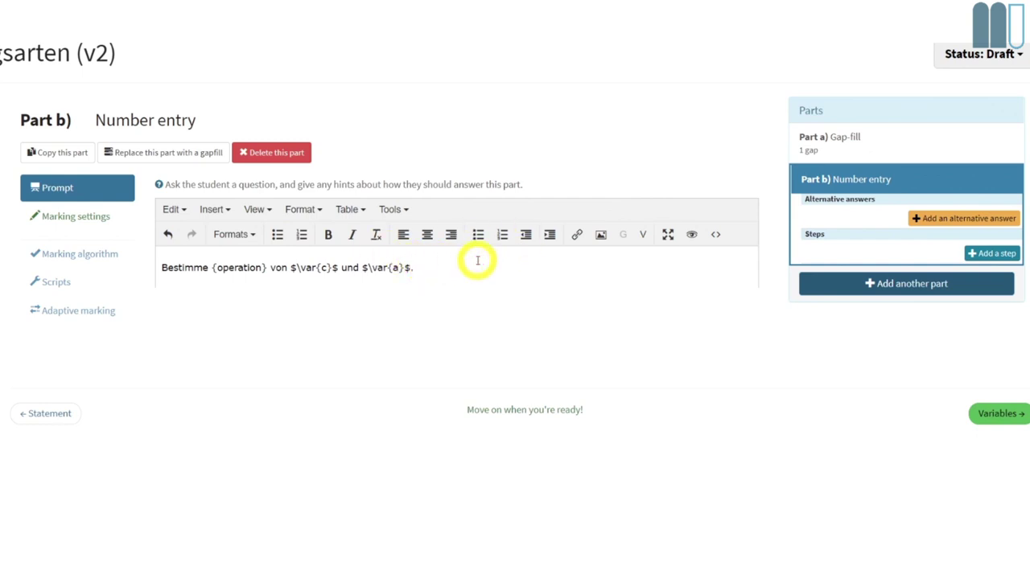
- Preview the part b) prompt, regenerate its variables several times to check the wording, and close the preview
{"action": "left_click", "coordinate": [245, 210]}
{"action": "left_click", "coordinate": [276, 286]}
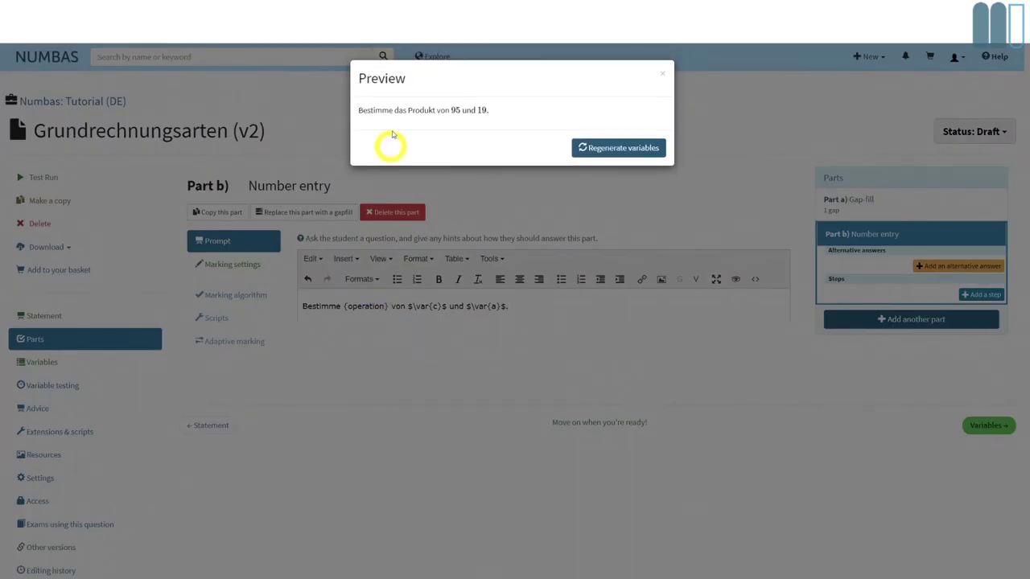
{"action": "left_click", "coordinate": [600, 149]}
{"action": "left_click", "coordinate": [603, 150]}
{"action": "left_click", "coordinate": [600, 149]}
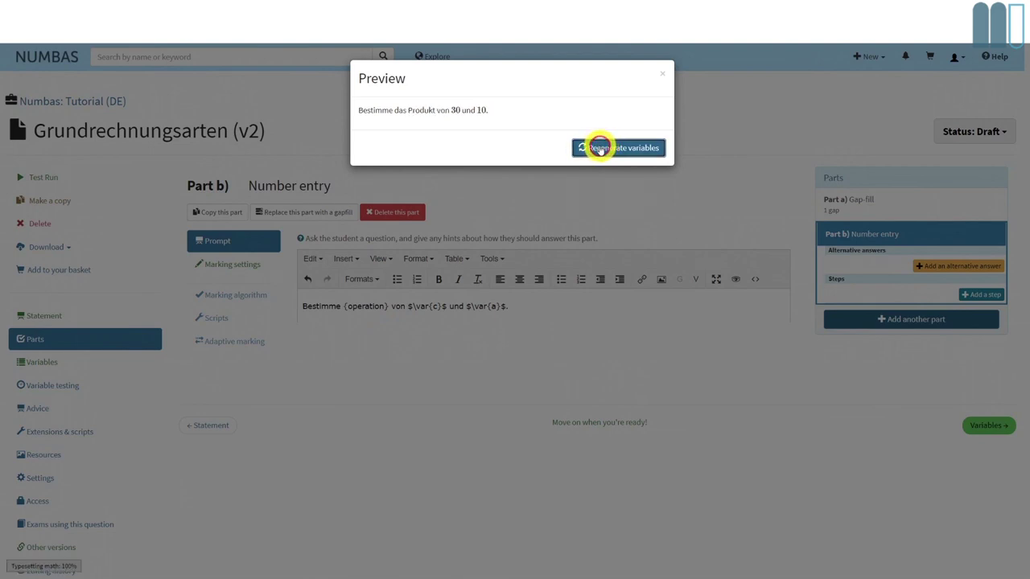
{"action": "left_click", "coordinate": [599, 150]}
{"action": "left_click", "coordinate": [661, 73]}
- Set both the minimum and maximum accepted values of part b) to ergebnis
{"action": "left_click", "coordinate": [225, 264]}
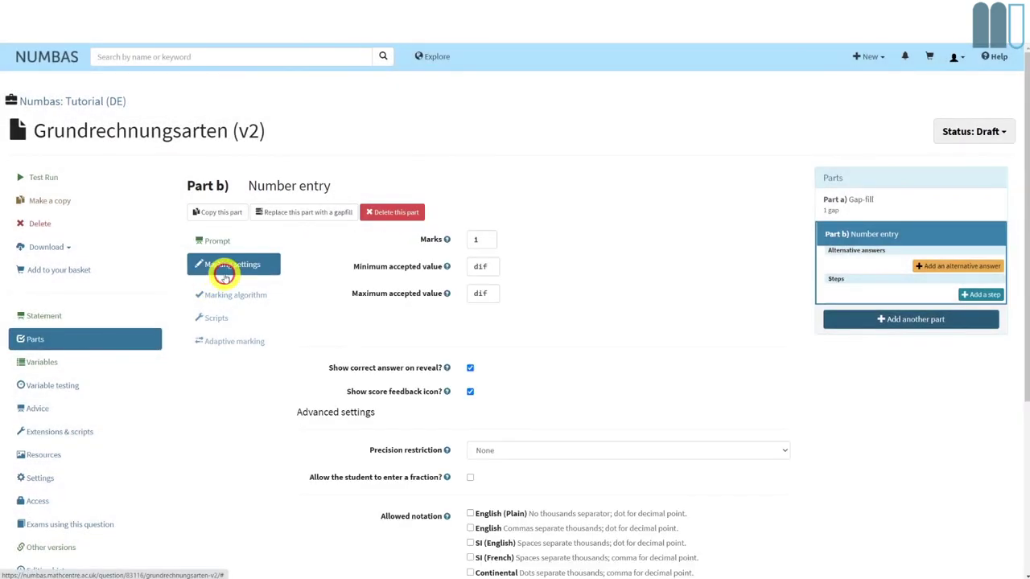
{"action": "left_click", "coordinate": [493, 270]}
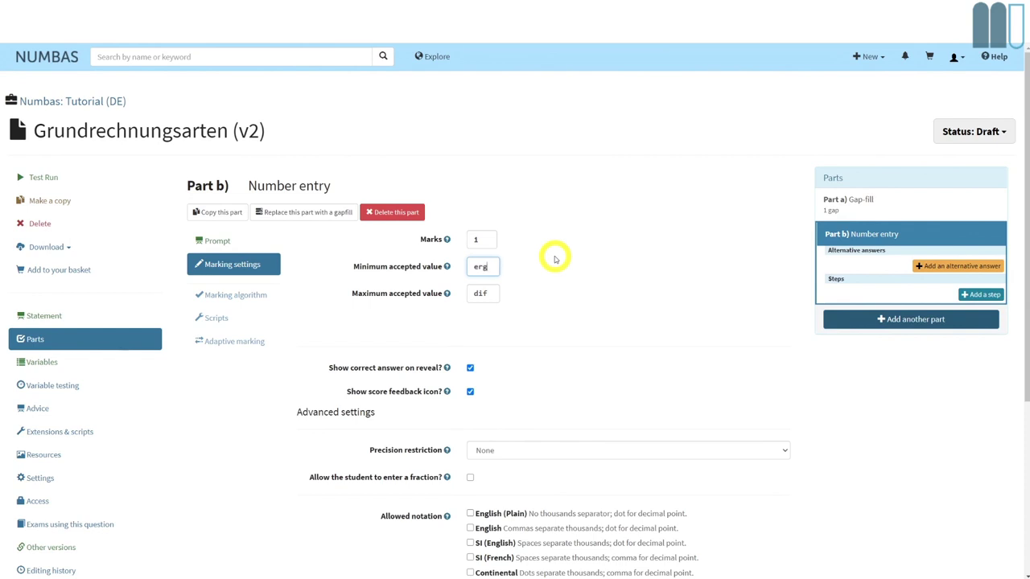
{"action": "key", "text": "Tab"}
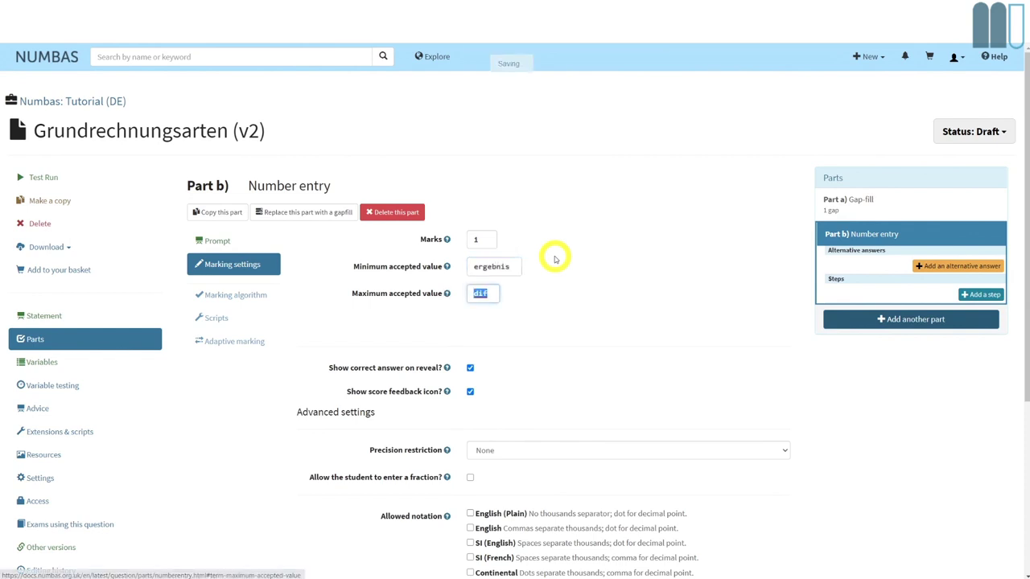
{"action": "type", "text": "ergebnis"}
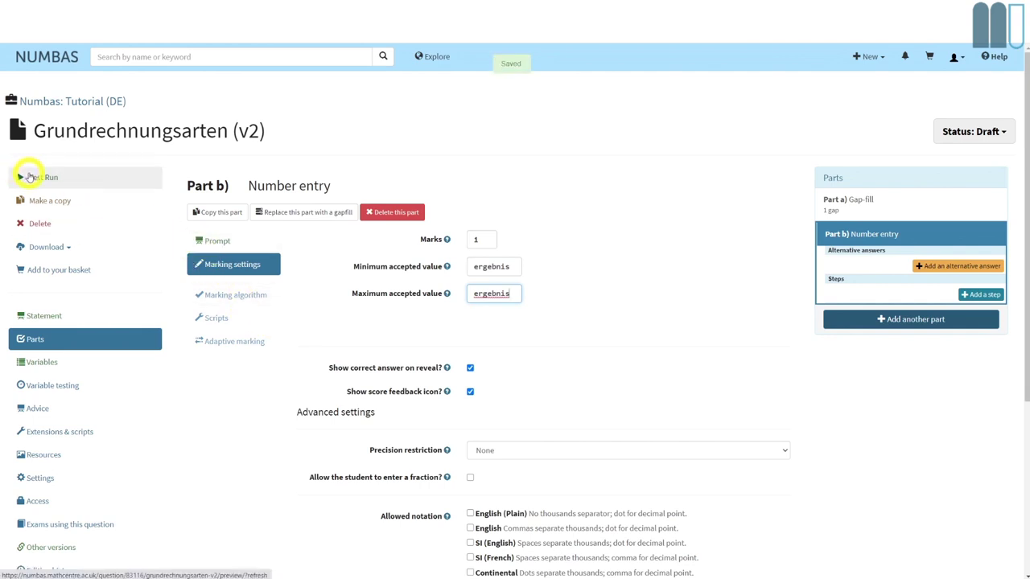
- Start a test run of the question and load two new randomised versions to check the operation in part b)
{"action": "left_click", "coordinate": [29, 177]}
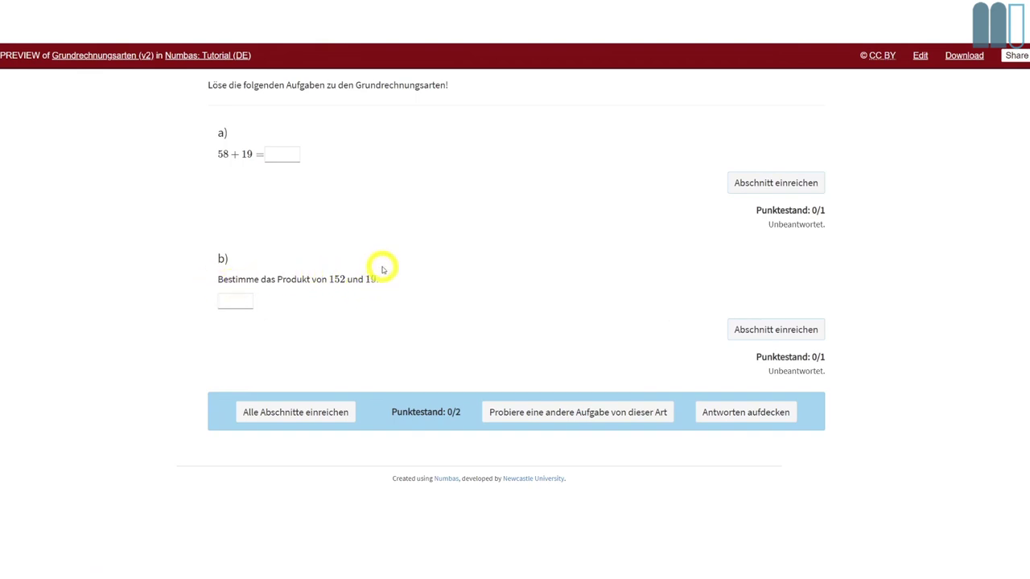
{"action": "left_click", "coordinate": [540, 418]}
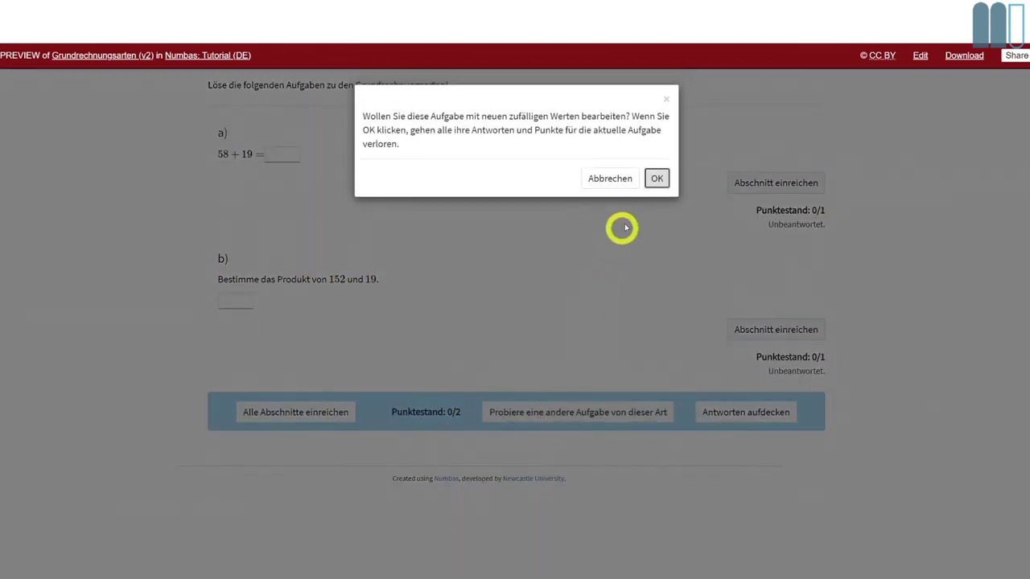
{"action": "left_click", "coordinate": [657, 179]}
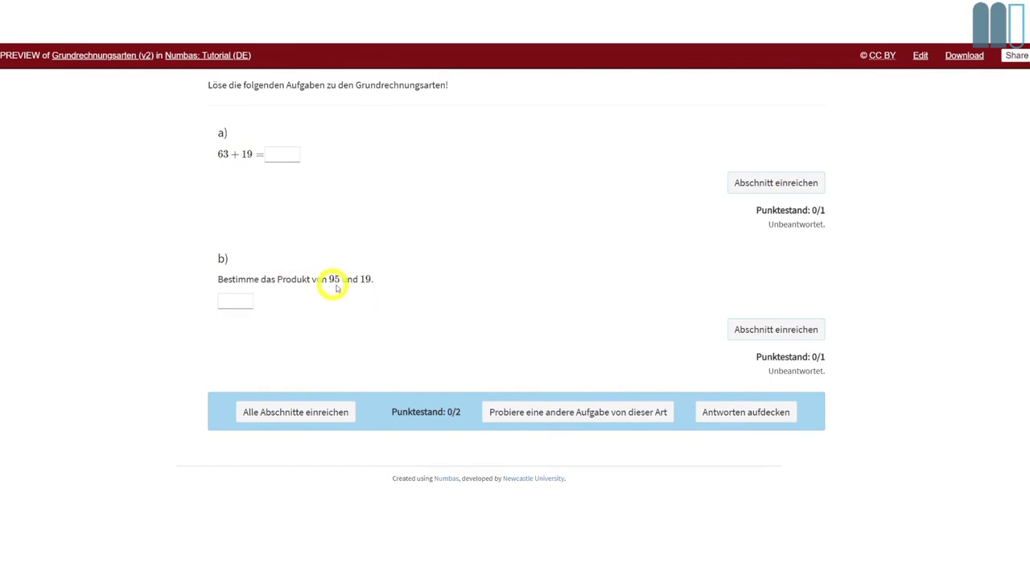
{"action": "left_click", "coordinate": [588, 415]}
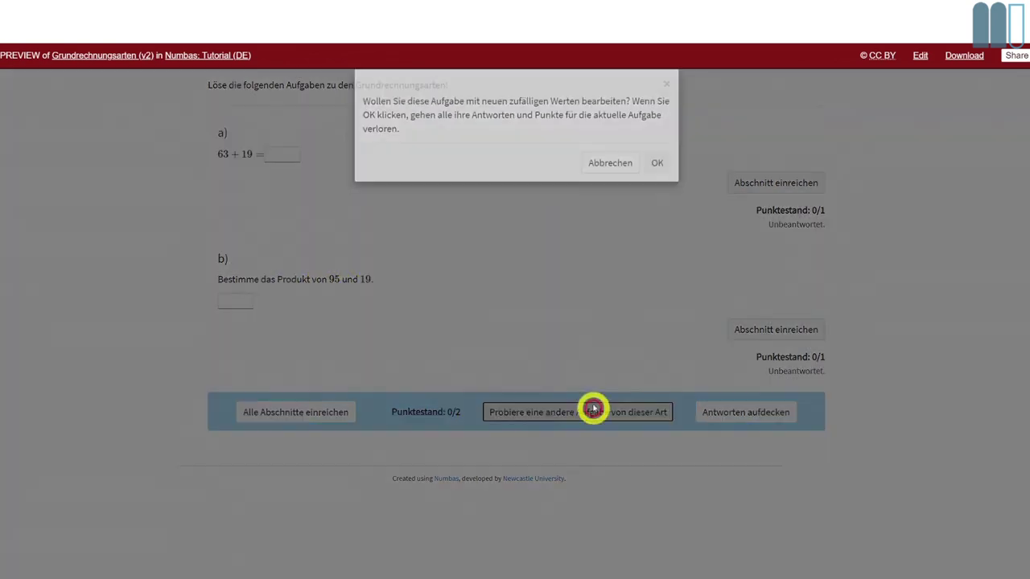
{"action": "left_click", "coordinate": [657, 179]}
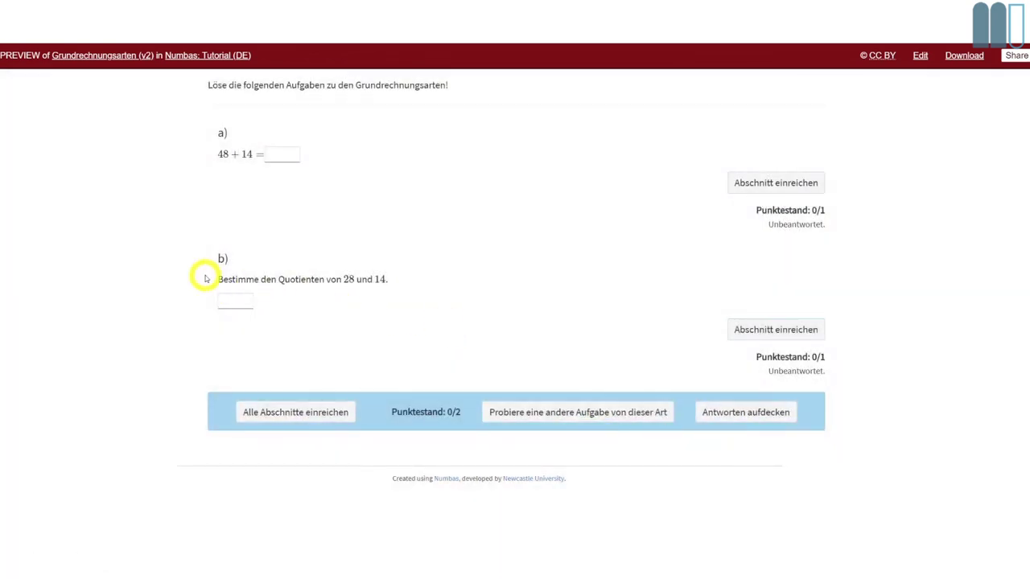
- Answer part b) of the test run with 2 and submit that part for marking
{"action": "left_click", "coordinate": [242, 303]}
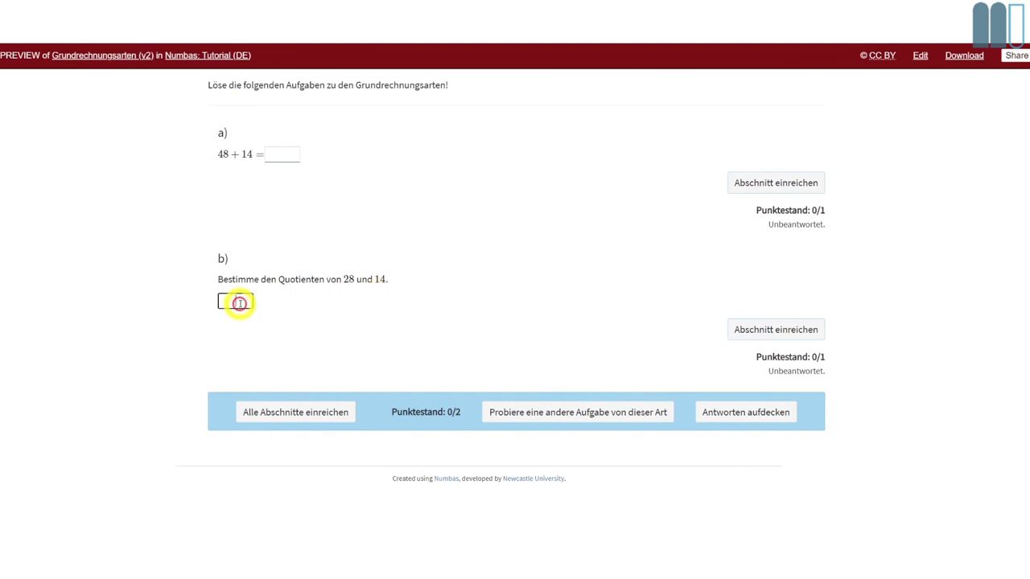
{"action": "type", "text": "2"}
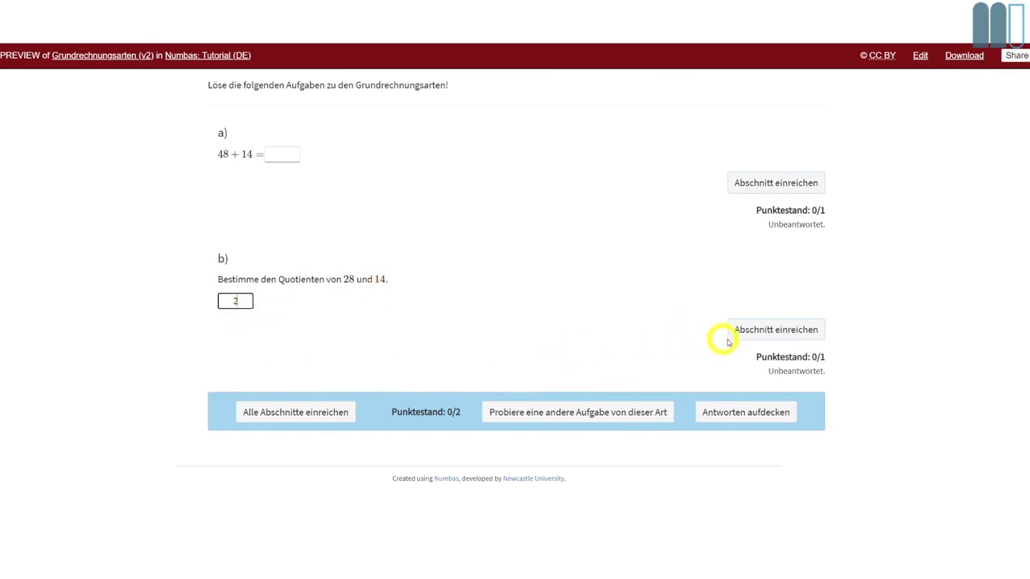
{"action": "left_click", "coordinate": [753, 340]}
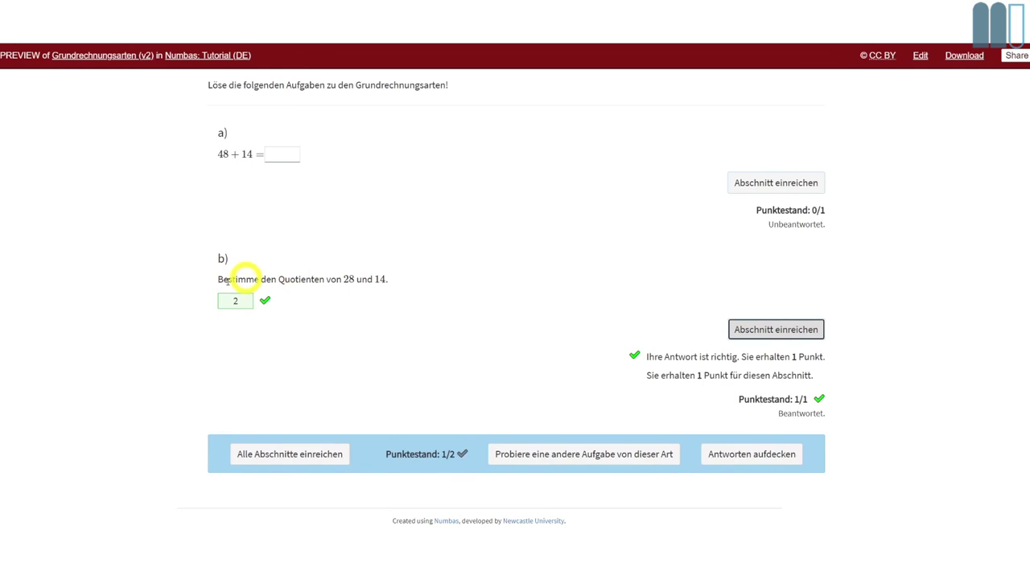